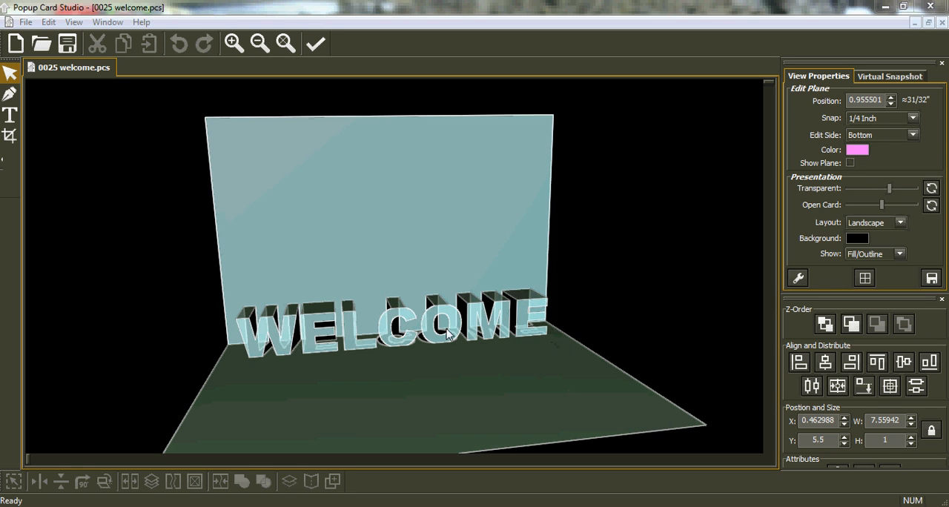
Show the edit plane on the WELCOME card and set its edit side to Back
right_drag(571, 237, 522, 279)
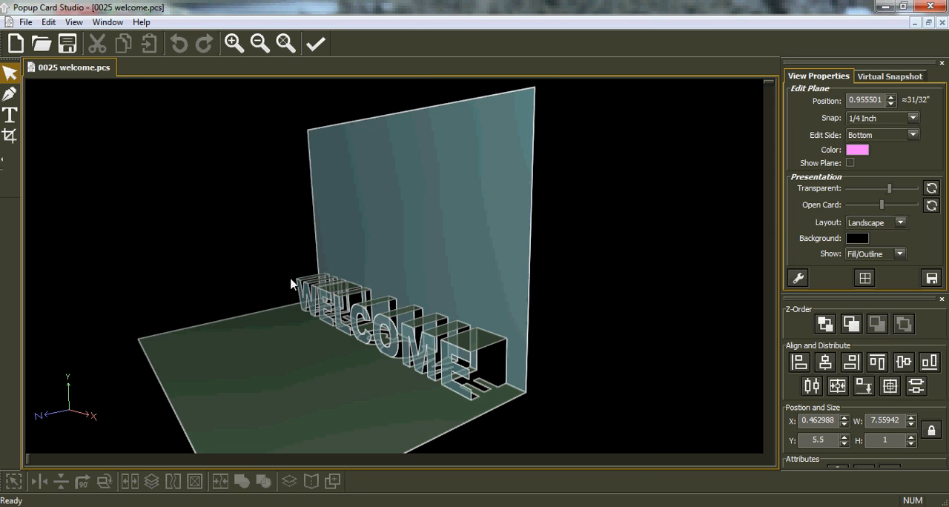
right_drag(369, 275, 322, 306)
right_drag(419, 261, 528, 205)
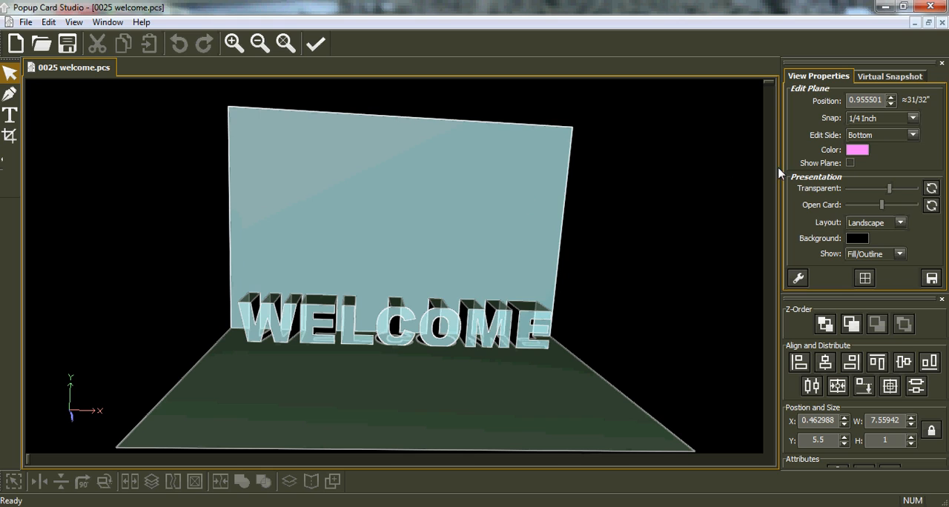
click(850, 163)
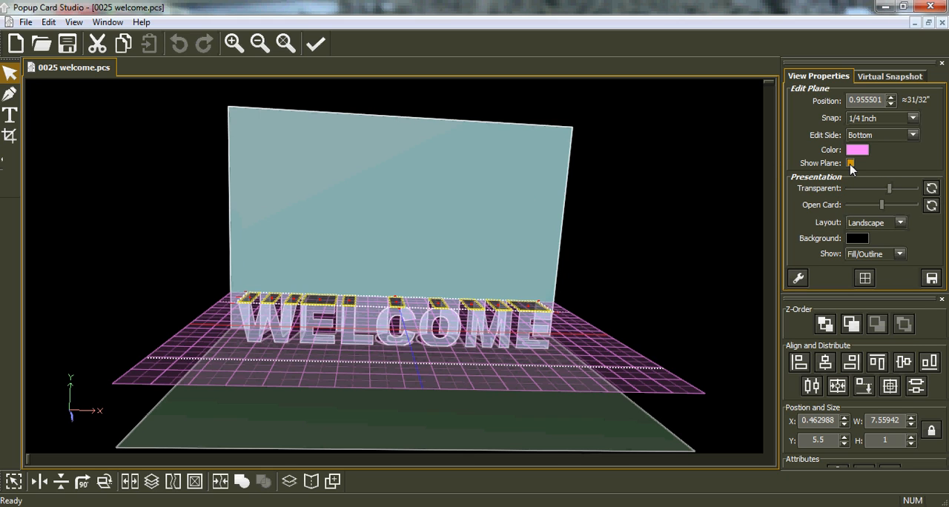
click(911, 136)
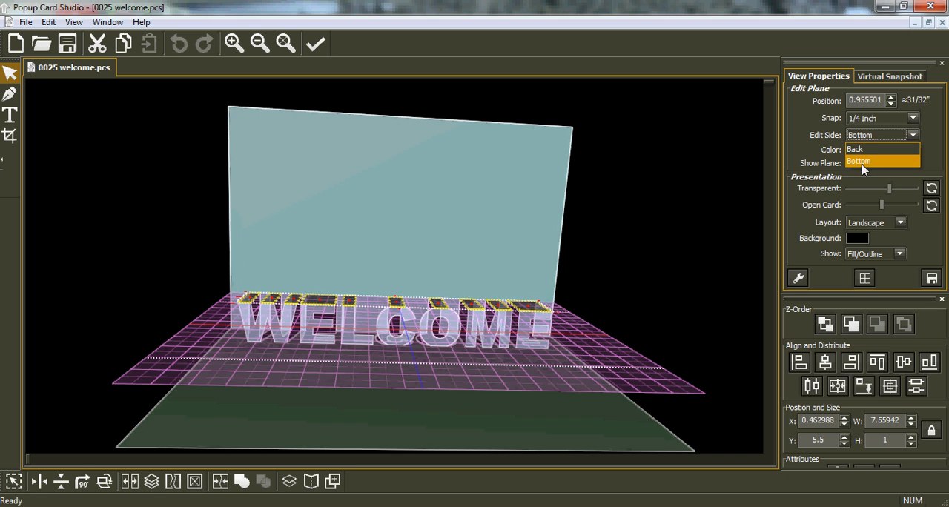
click(864, 149)
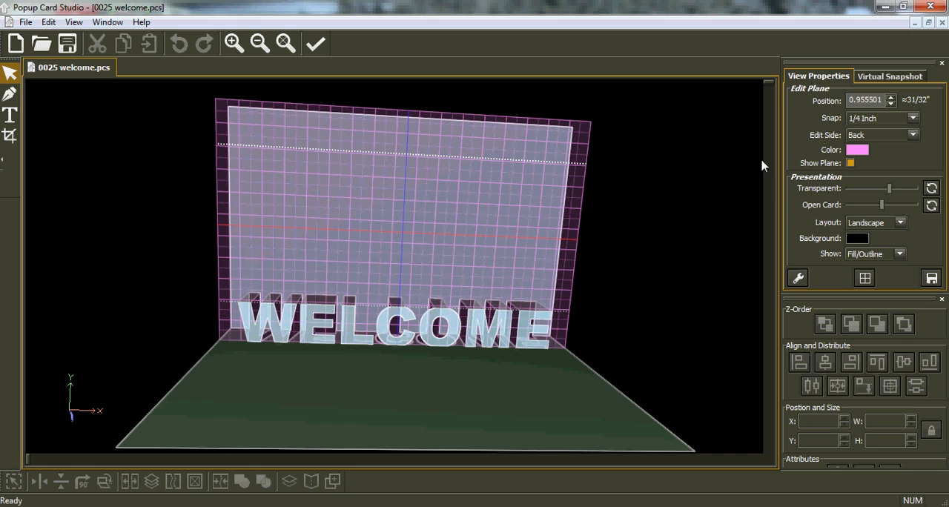
Change the edit plane's color to the basic bright blue
click(855, 153)
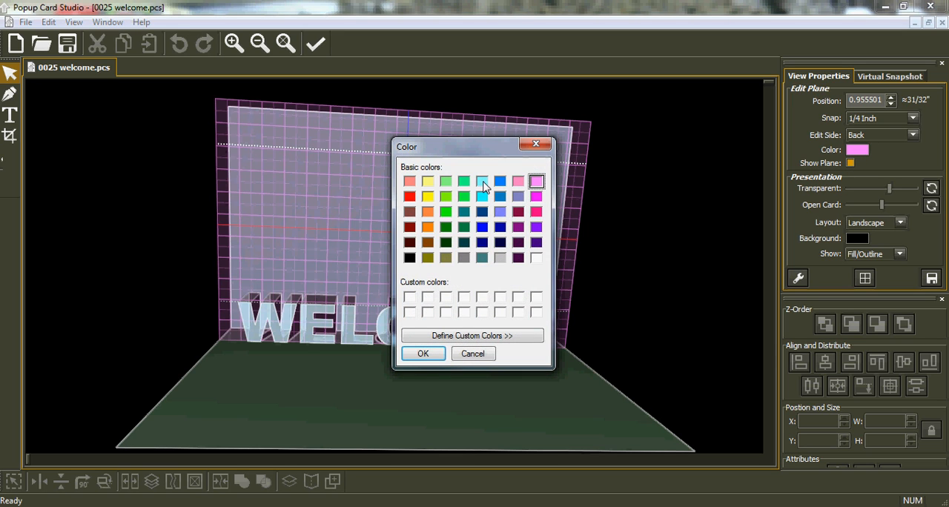
click(499, 181)
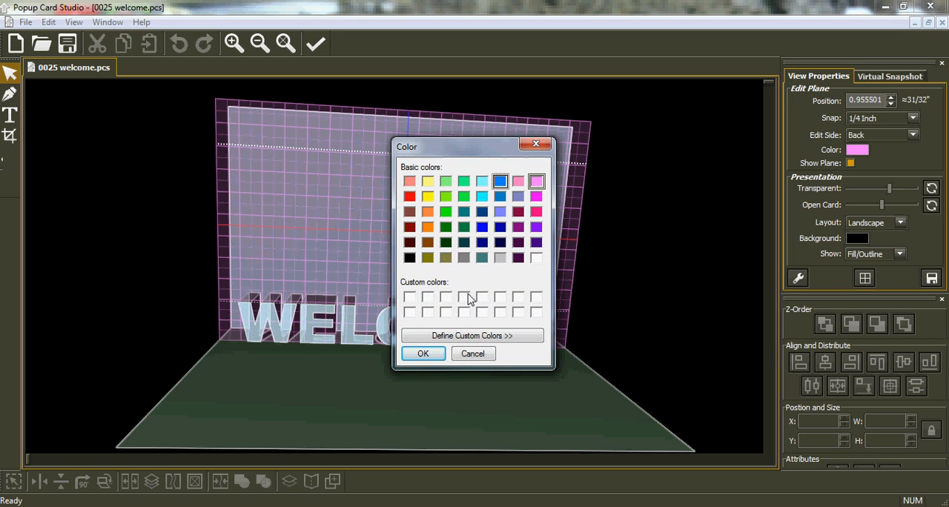
click(423, 354)
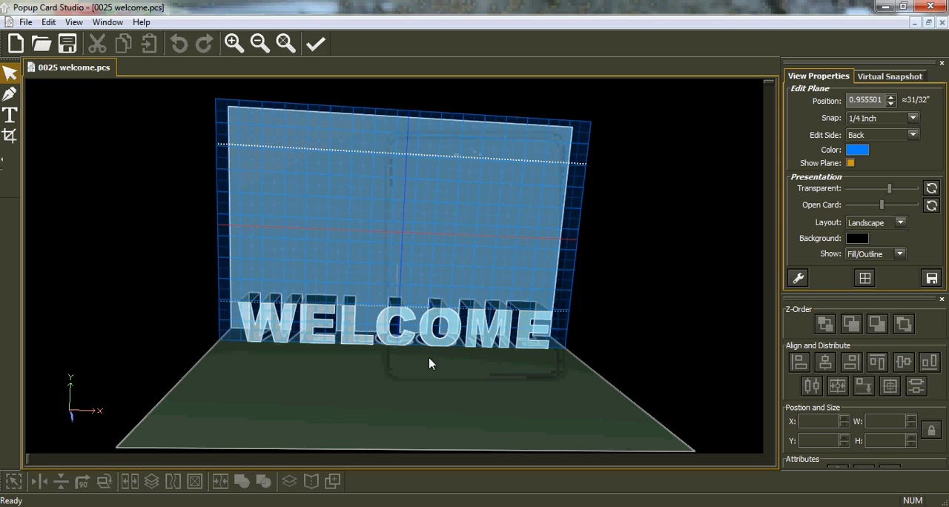
Use Global Operations to scale the WELCOME pop-up to 76% in X and Y, and preview it
middle_drag(690, 283, 670, 277)
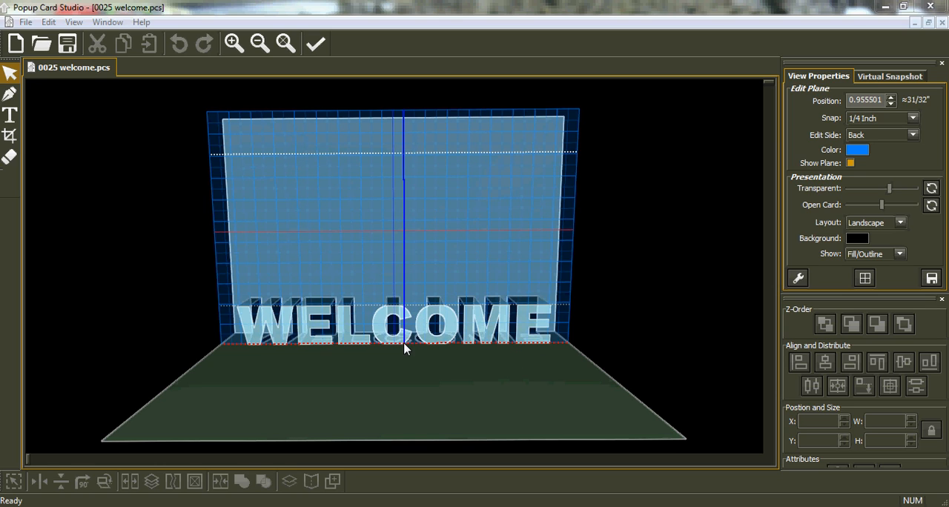
click(48, 23)
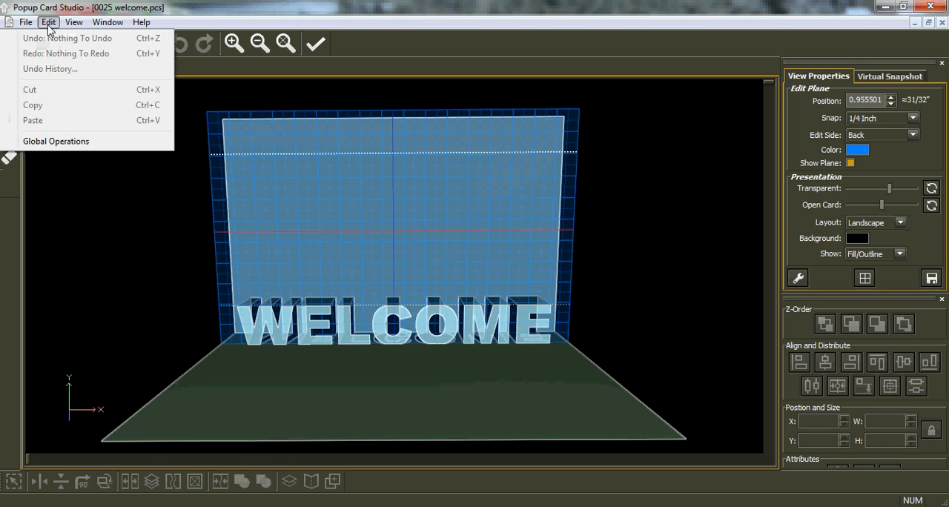
click(66, 144)
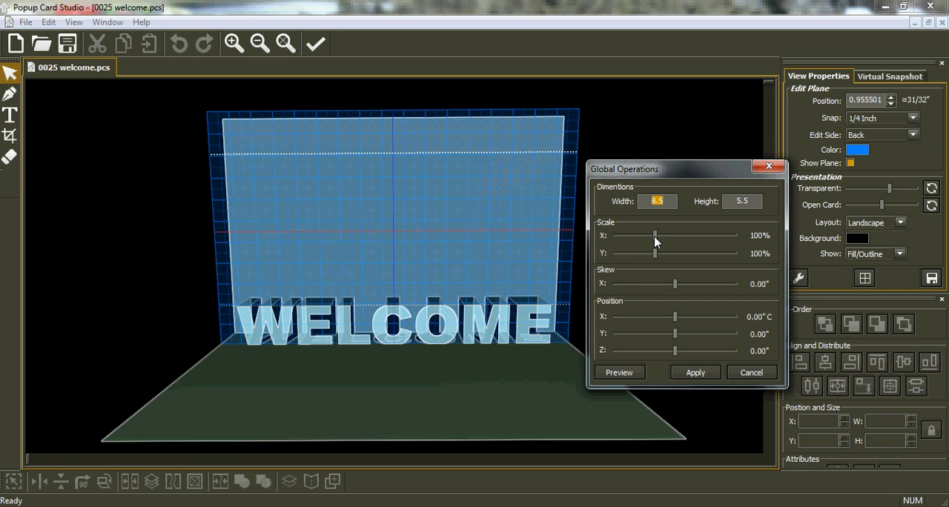
drag(655, 240, 646, 242)
drag(656, 261, 644, 257)
click(630, 373)
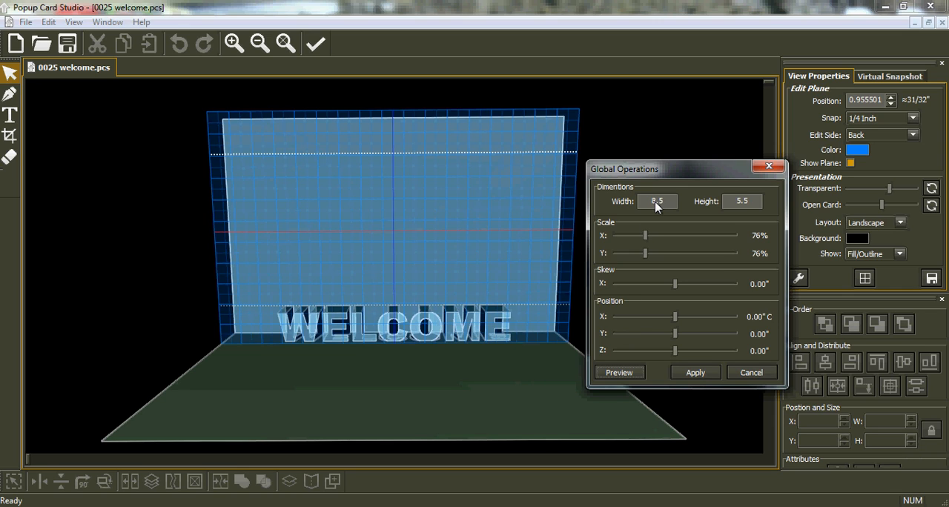
Set the card's width to 6.2 and height to 4, and apply the global operations
drag(665, 200, 644, 206)
click(619, 372)
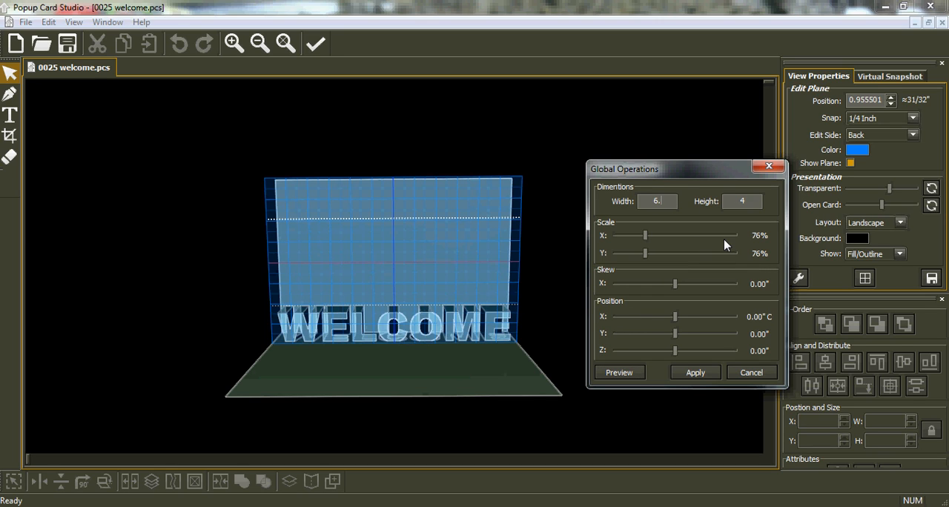
text(2)
key(Return)
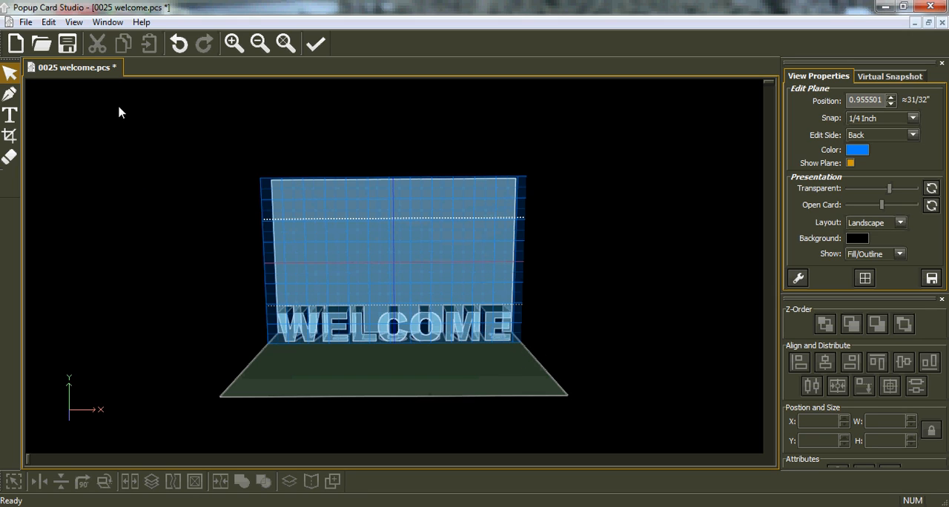
Scale the WELCOME pop-up to 81% in X and Y with Global Operations, and preview it
click(48, 22)
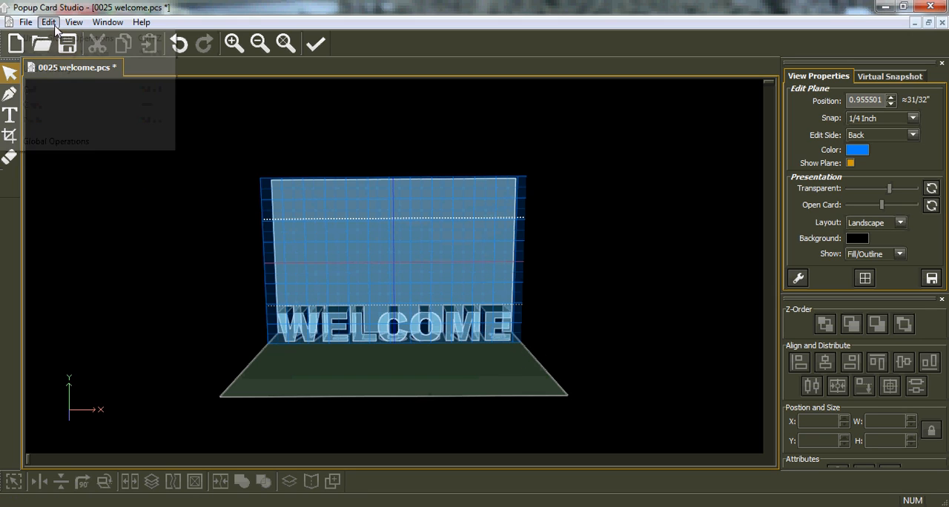
click(68, 149)
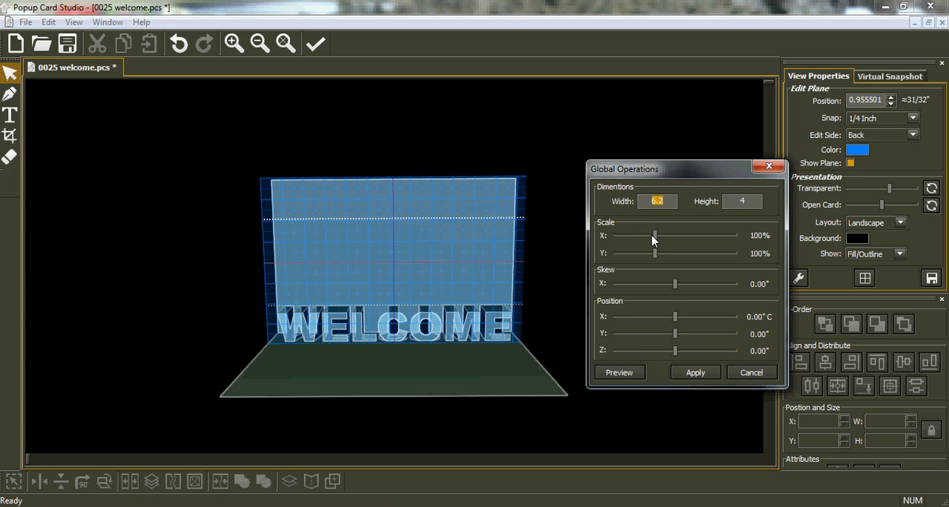
drag(654, 237, 648, 243)
drag(657, 262, 646, 260)
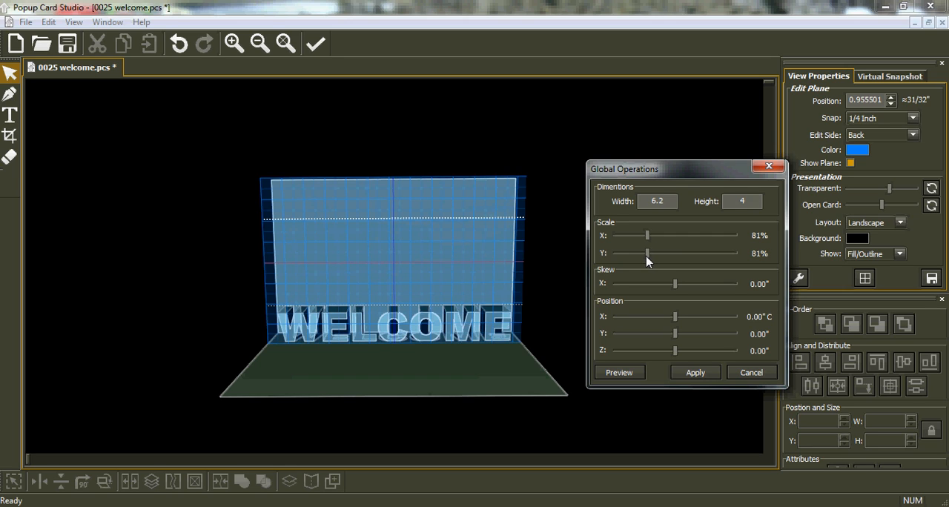
click(619, 372)
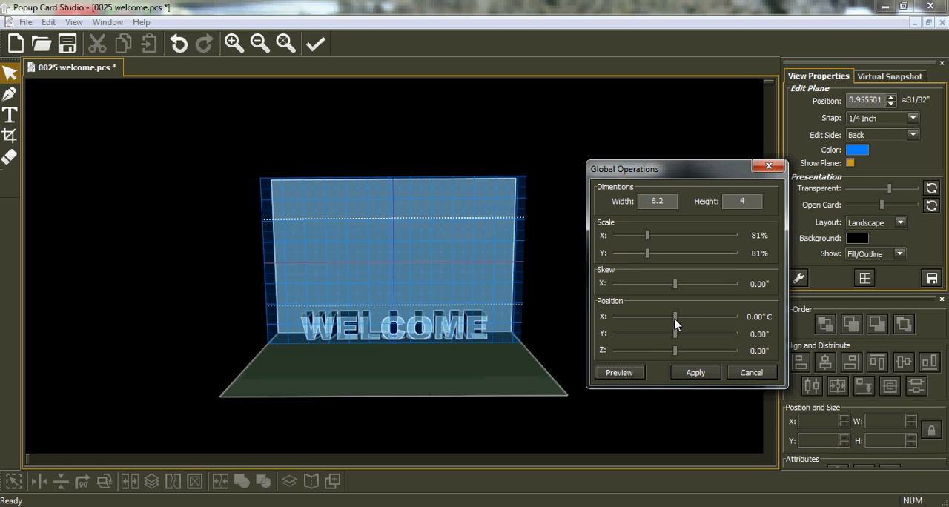
Shift the WELCOME pop-up to an X position of -0.22" with previews, and apply the global operations
drag(676, 320, 670, 321)
click(620, 375)
drag(666, 319, 641, 319)
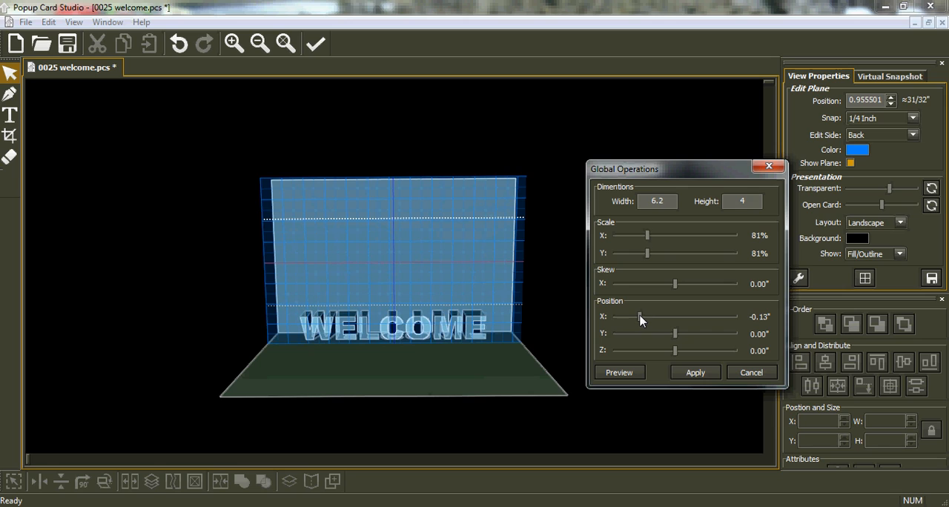
click(619, 373)
drag(641, 319, 623, 319)
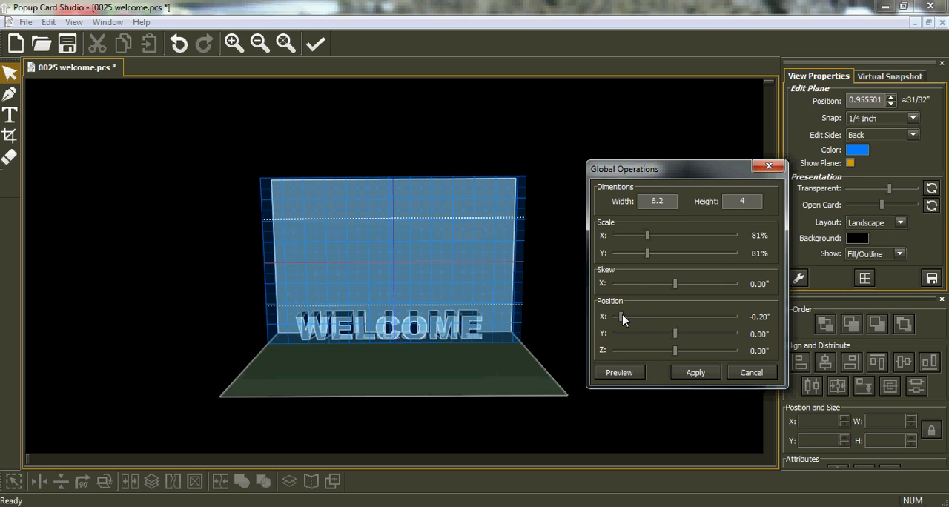
click(616, 374)
click(618, 378)
drag(619, 318, 615, 317)
click(618, 375)
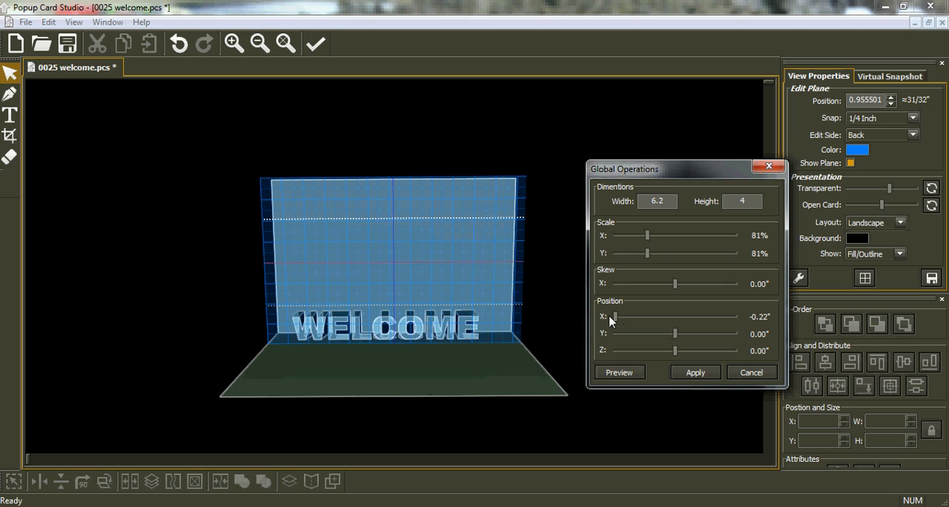
click(614, 375)
click(695, 373)
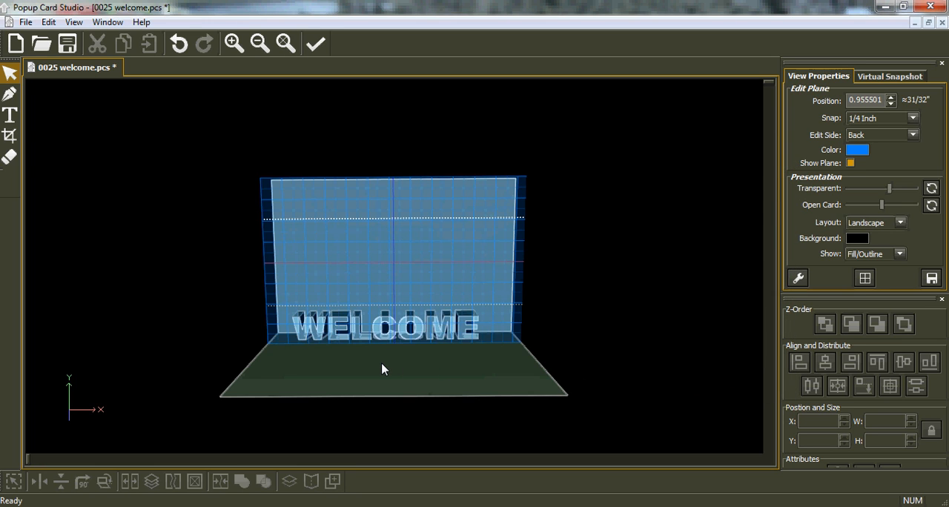
Use Global Operations to move the WELCOME pop-up by a further X position of -0.37", preview it and apply
scroll(386, 371, up, 5)
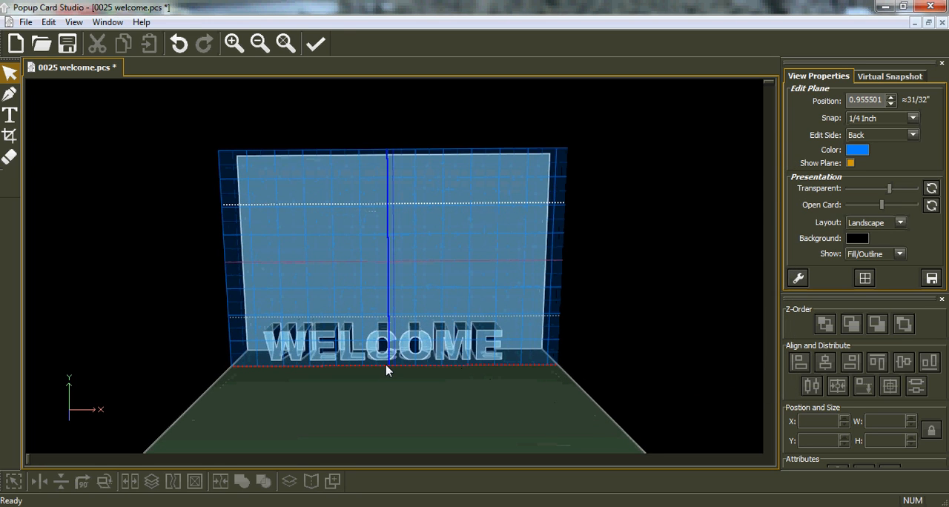
scroll(386, 371, up, 2)
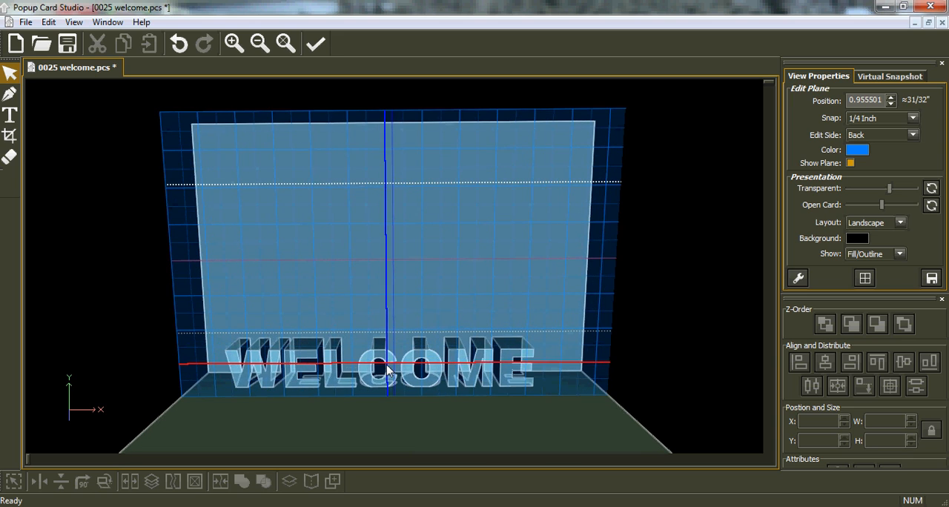
middle_drag(337, 374, 344, 272)
mouse_move(288, 340)
right_down()
mouse_move(313, 360)
mouse_move(279, 355)
right_up()
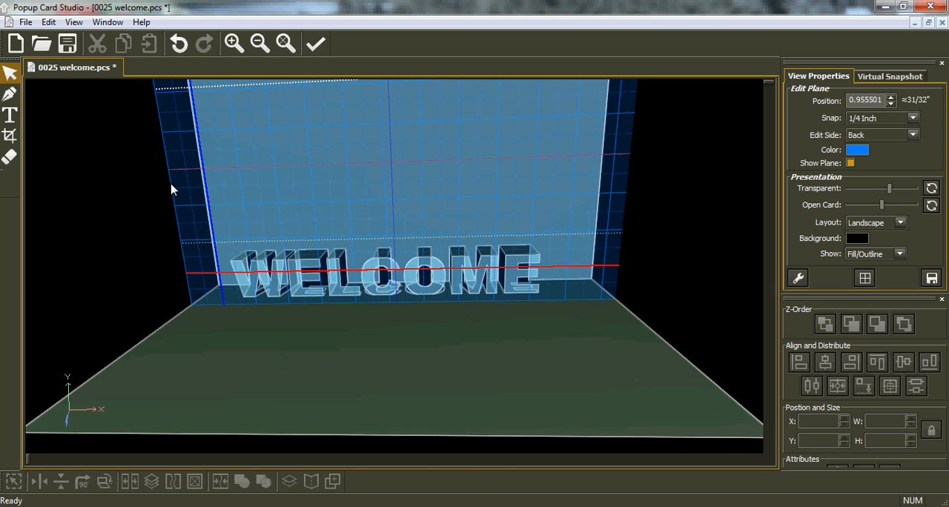
click(48, 22)
click(63, 143)
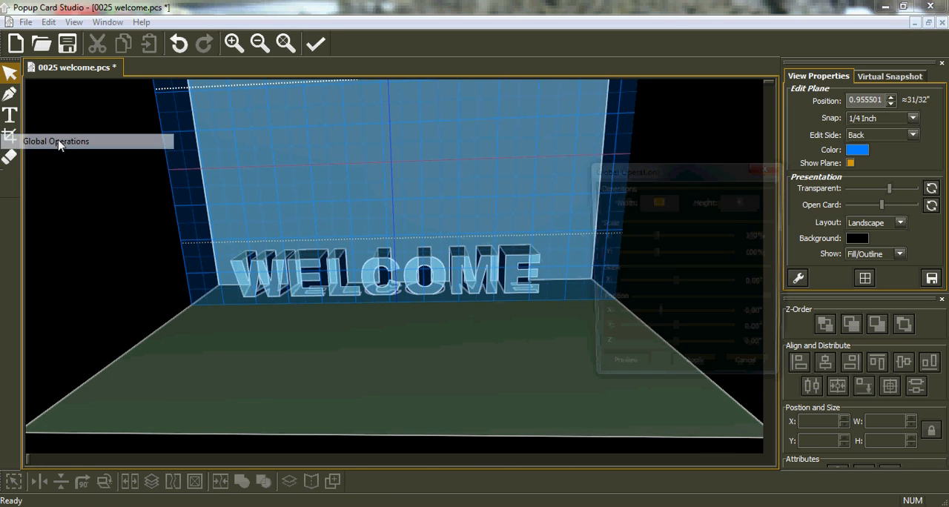
drag(658, 320, 627, 320)
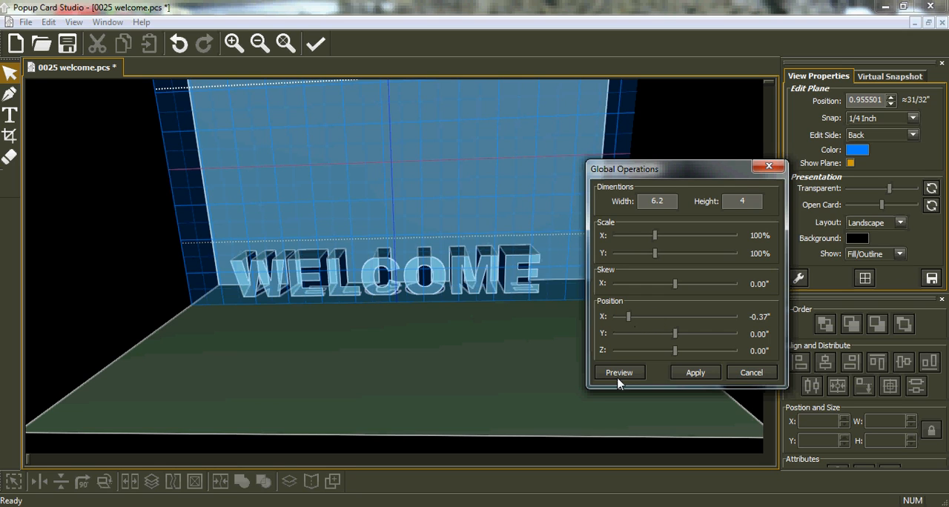
click(618, 374)
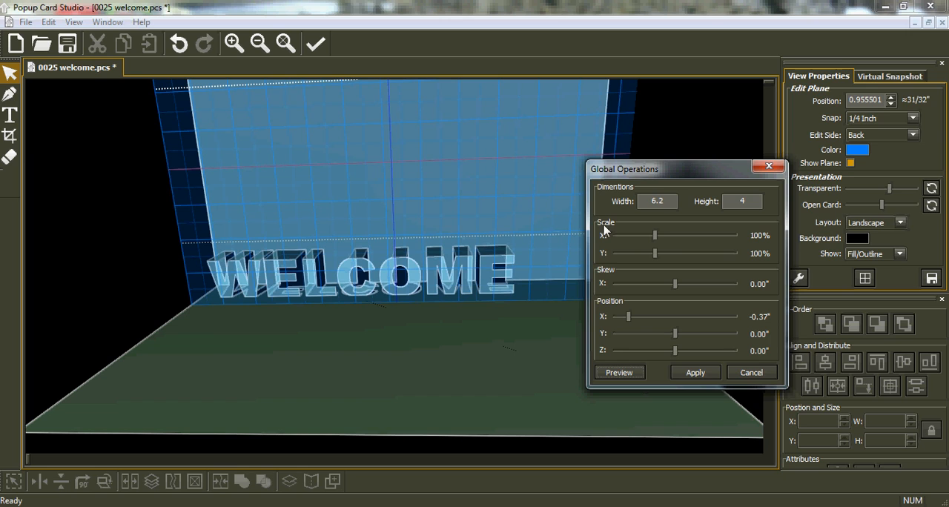
drag(674, 178, 740, 182)
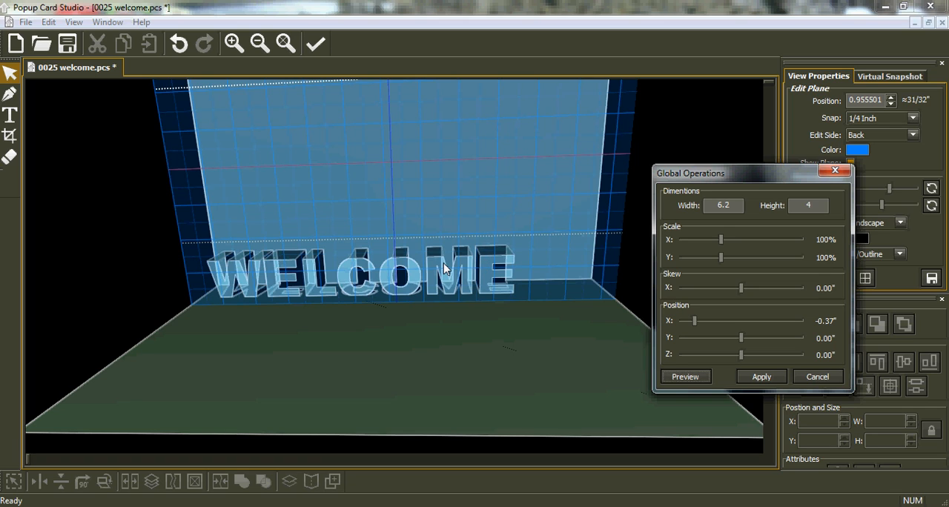
click(759, 377)
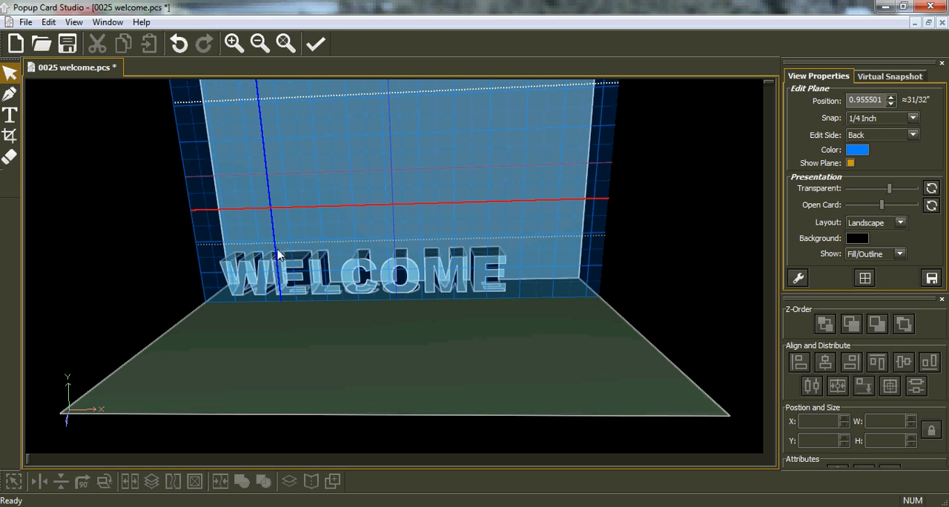
Select the front face of the WELCOME lettering and set the edit plane's position to 1"
middle_drag(631, 296, 445, 300)
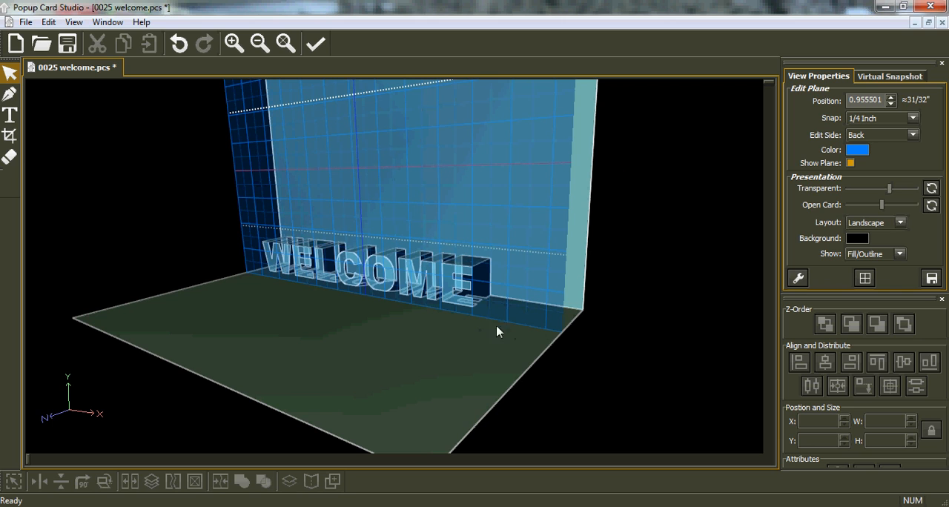
middle_drag(484, 349, 587, 348)
middle_drag(400, 146, 444, 149)
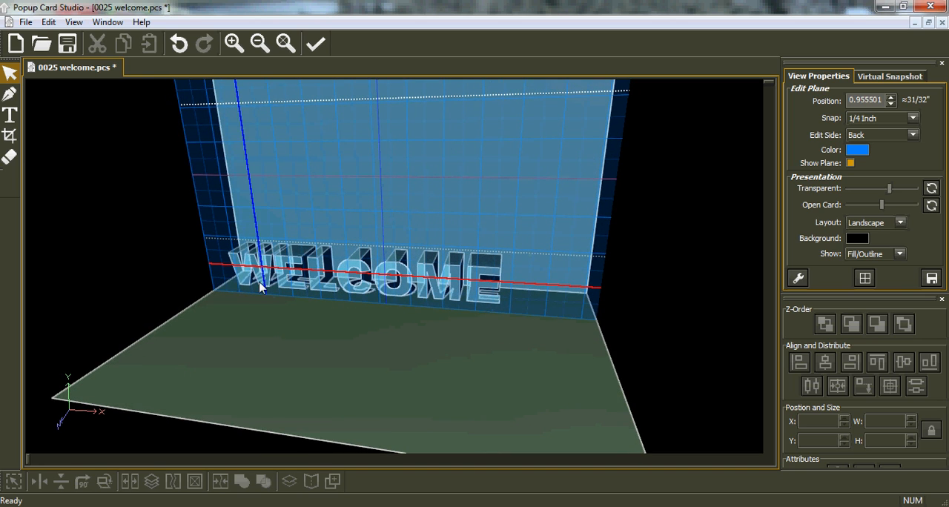
click(385, 282)
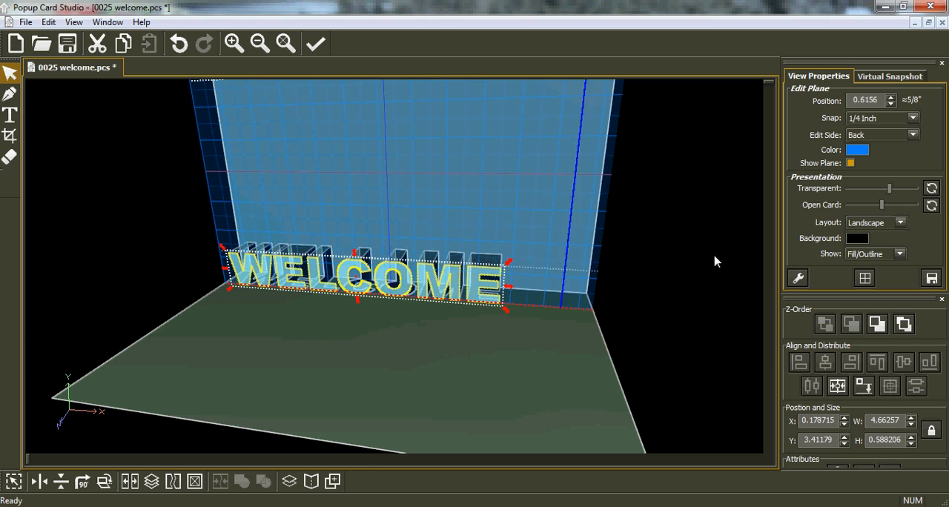
click(862, 100)
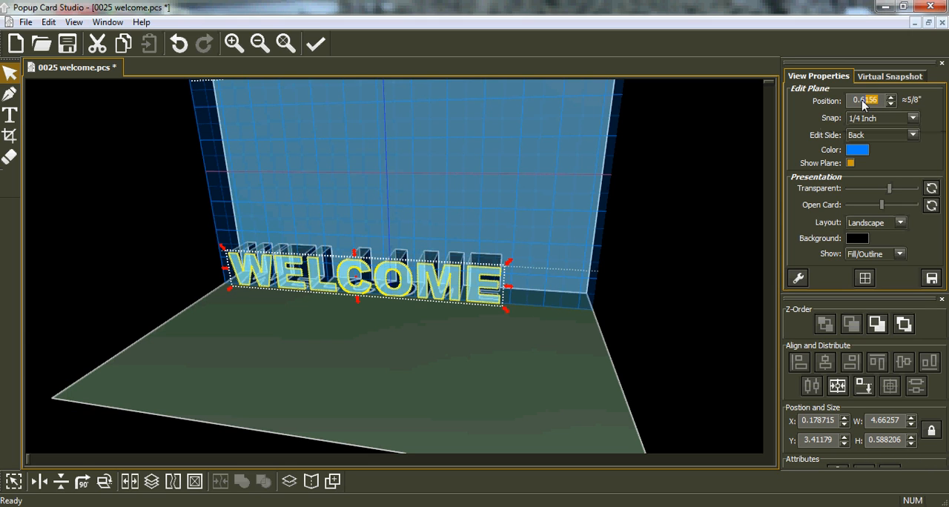
text(1)
key(Return)
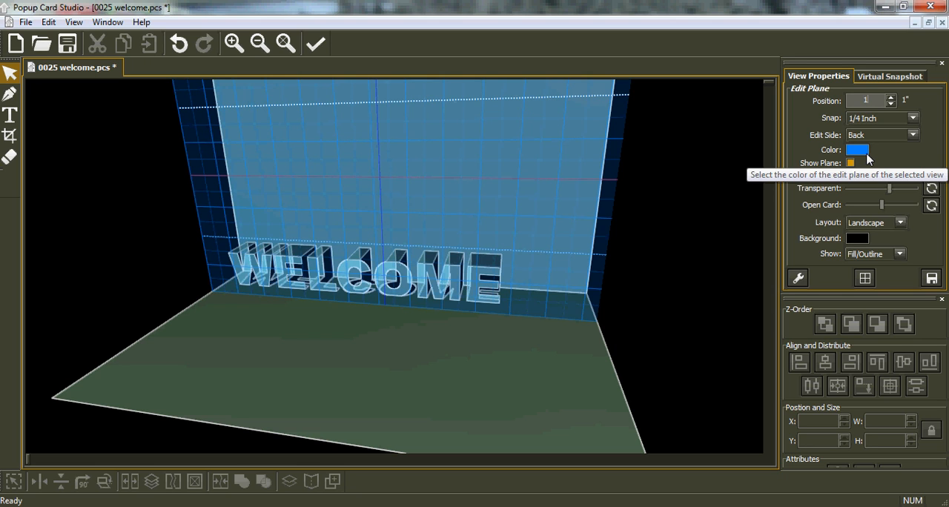
middle_drag(597, 315, 401, 274)
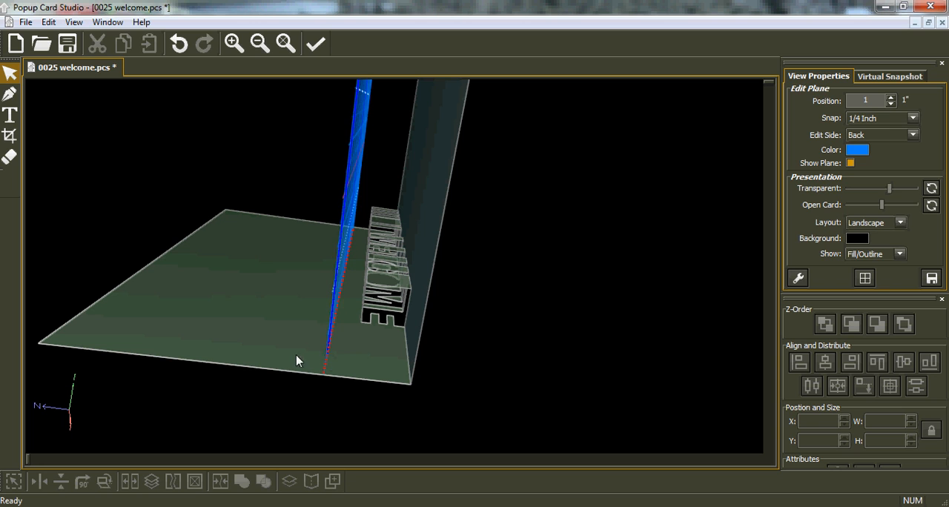
Import the SVG file robot.svg onto the edit plane of the WELCOME card
drag(184, 333, 430, 295)
drag(451, 202, 531, 187)
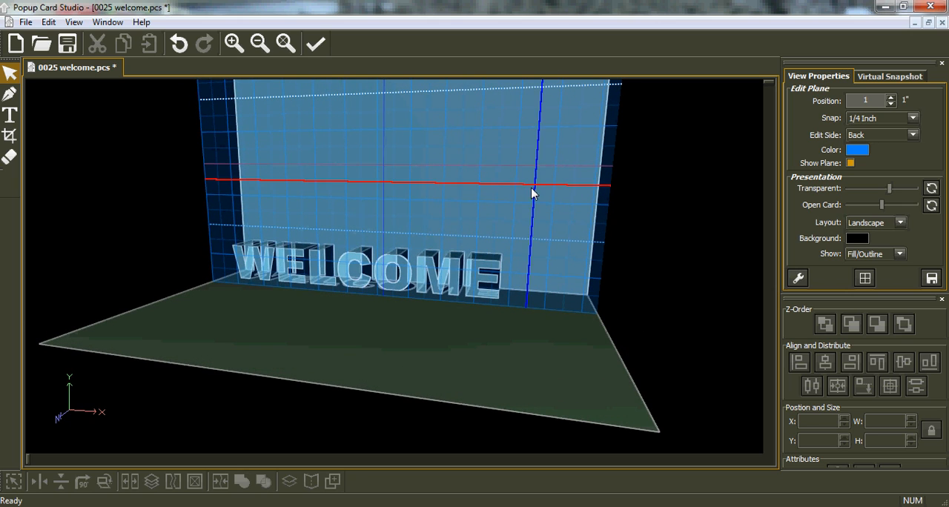
click(28, 23)
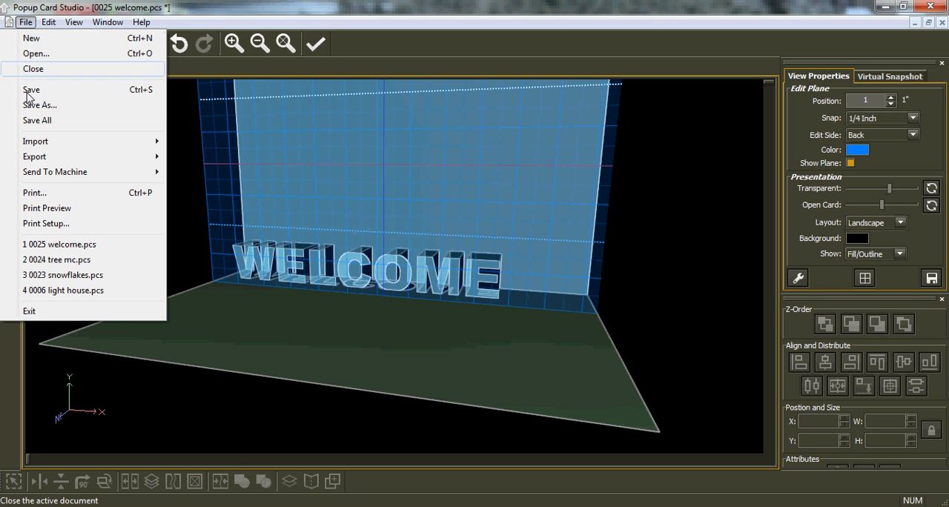
mouse_move(35, 145)
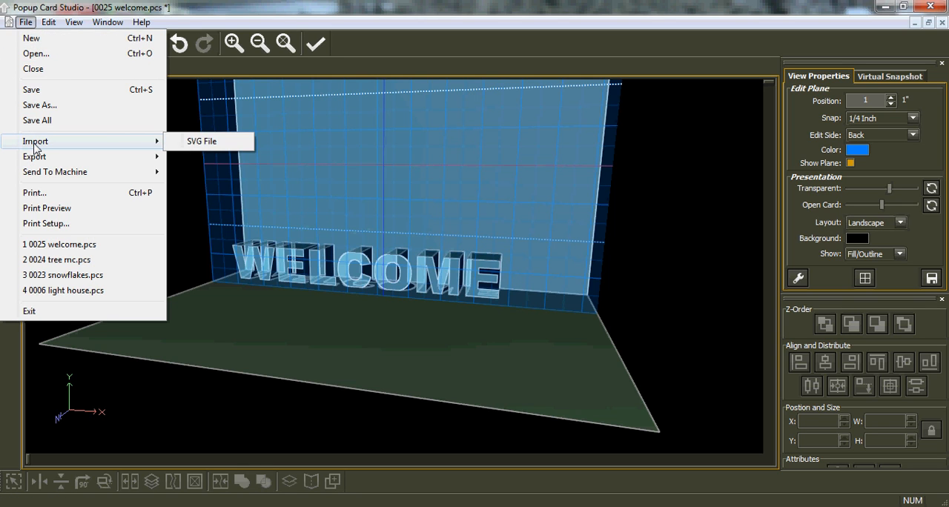
click(195, 142)
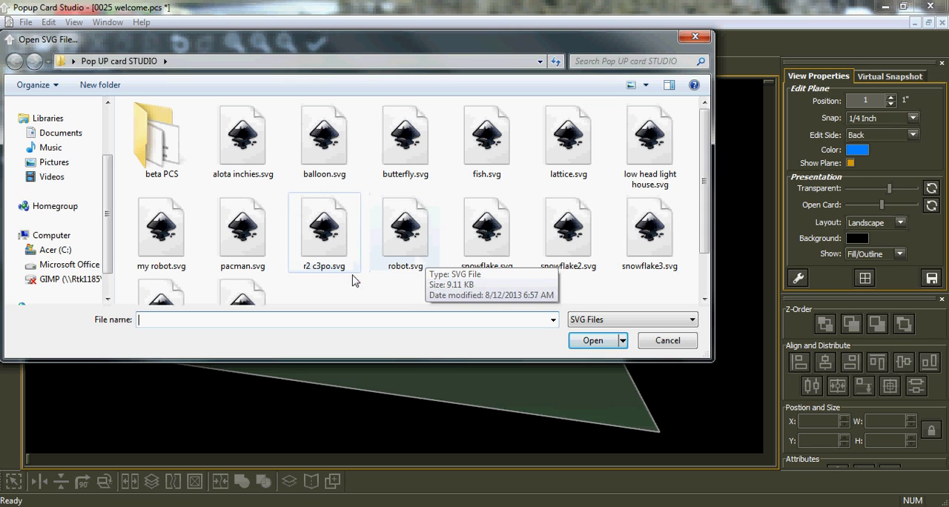
click(406, 250)
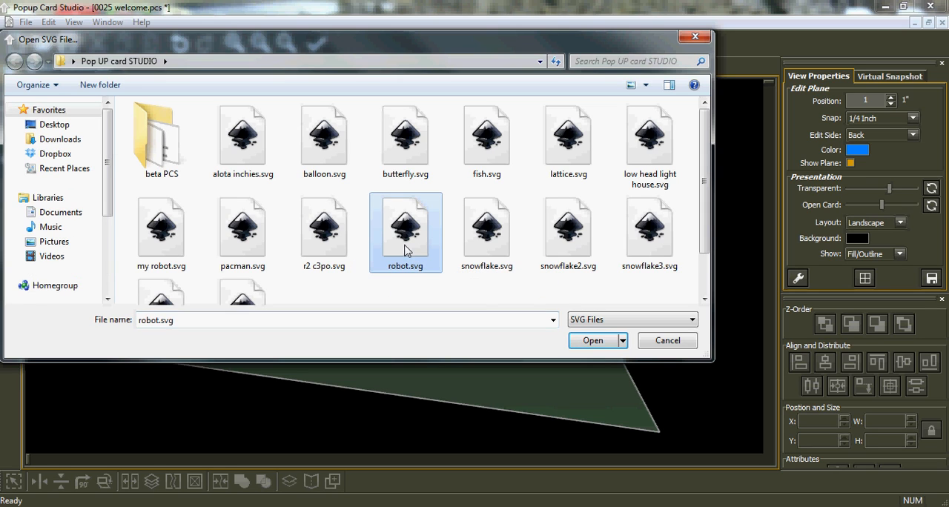
click(598, 347)
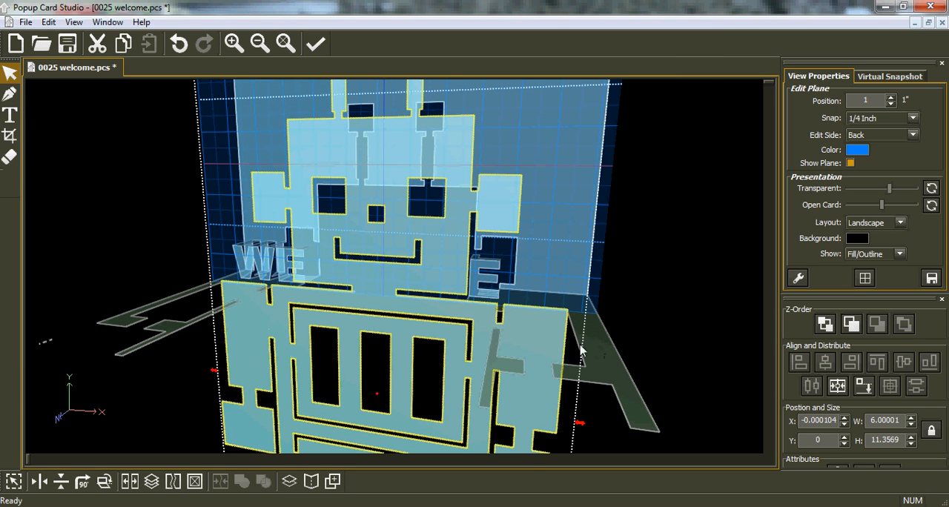
Set the robot's height to 4" and move it past the end of the WELCOME lettering, to X about 4.5"
scroll(483, 297, down, 5)
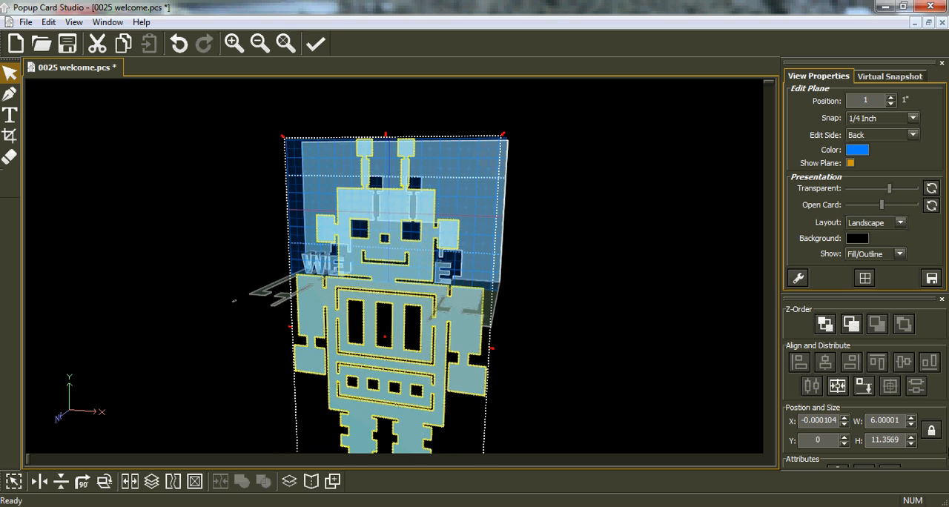
double_click(897, 440)
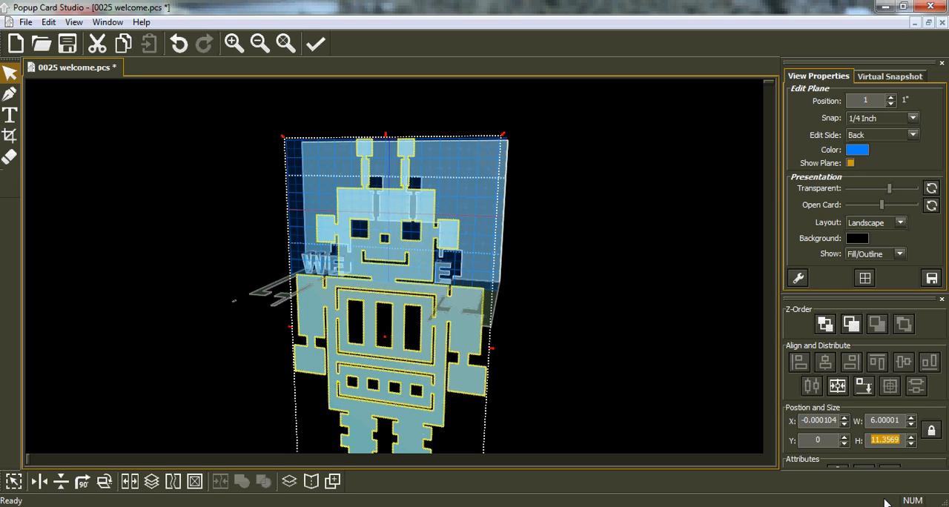
text(4)
key(Return)
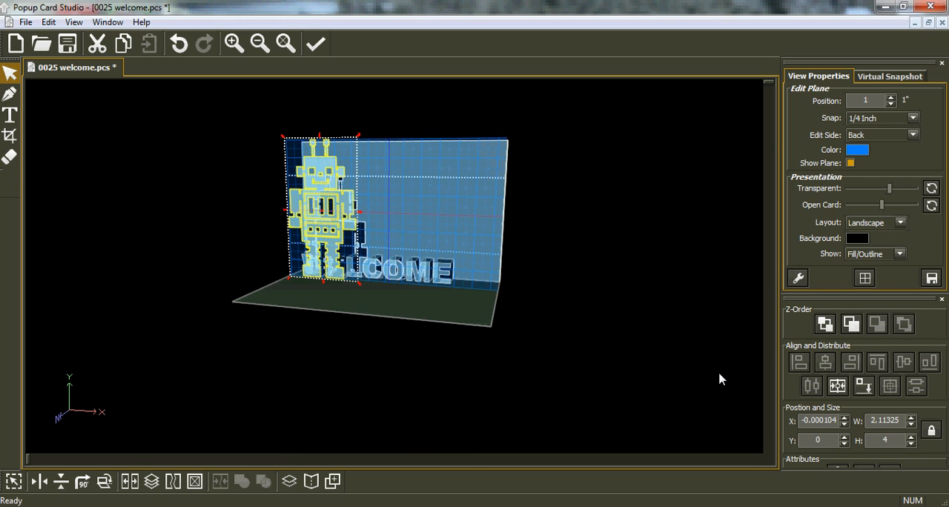
drag(311, 229, 675, 292)
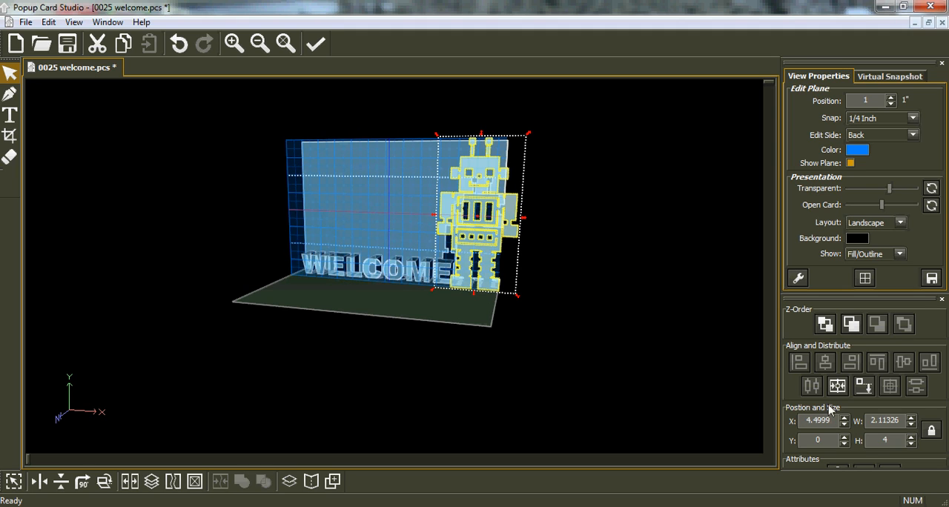
Reduce the robot's height to 3" and align it to the bottom plane
double_click(891, 443)
text(1)
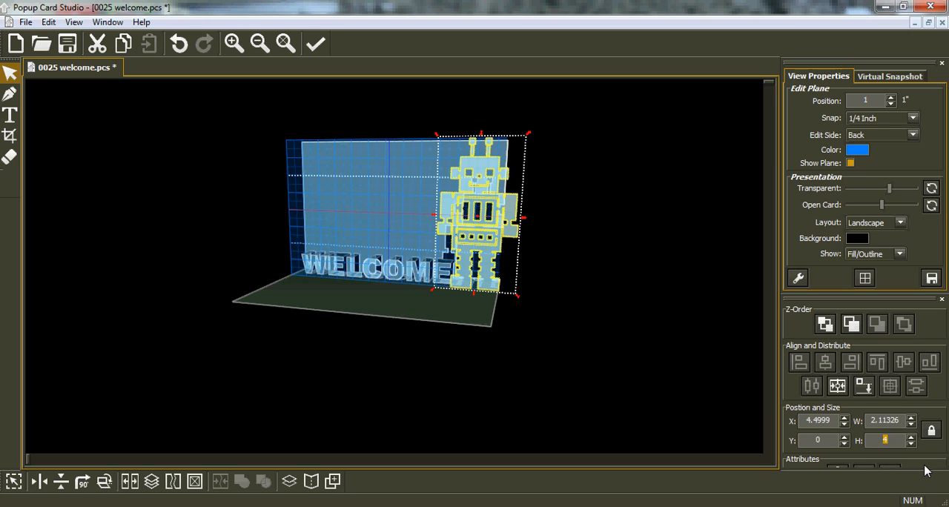
key(Return)
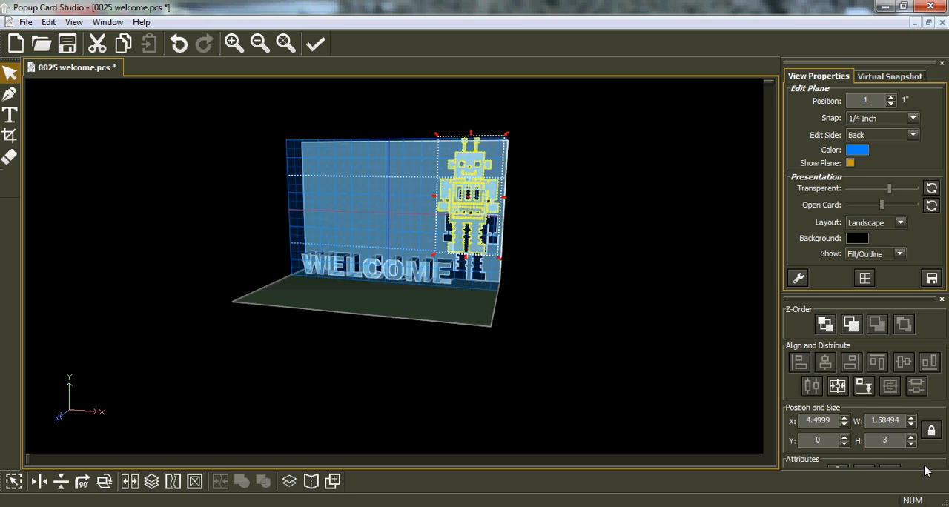
click(863, 385)
click(862, 387)
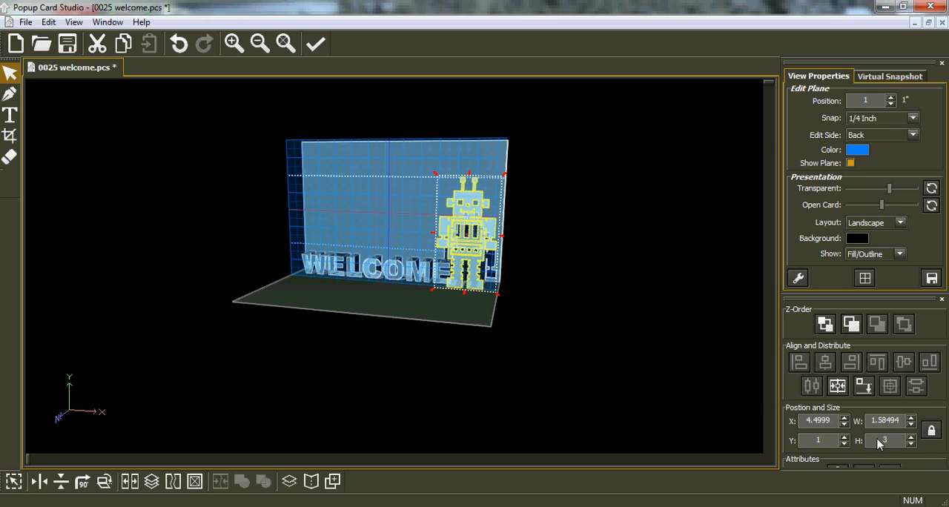
Set the robot's height to 2.9", align it to the bottom plane and deselect it
drag(889, 442, 880, 443)
text(2.90)
key(Return)
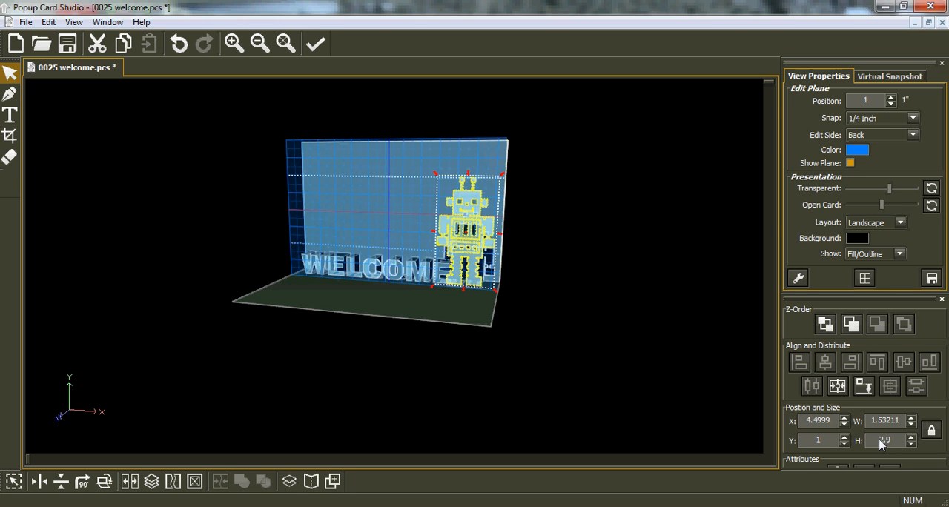
click(860, 391)
click(463, 317)
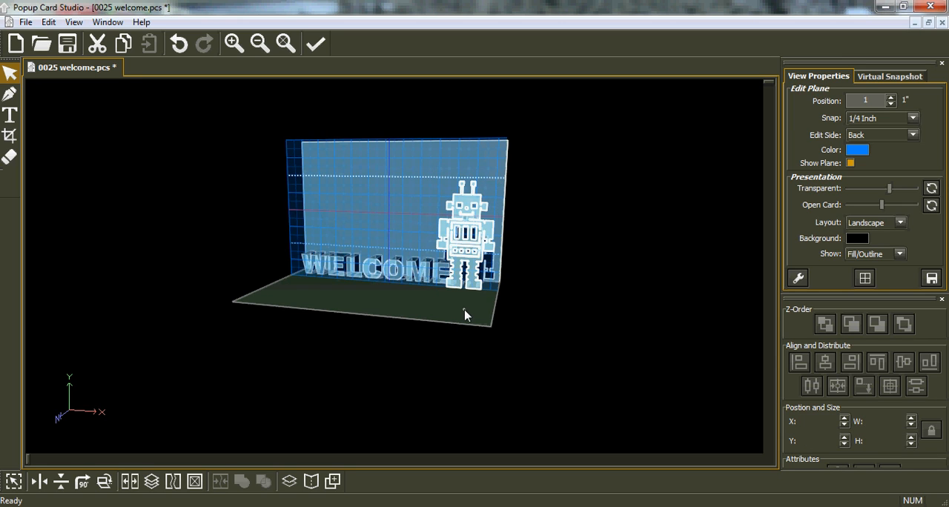
Select the robot shape again and realign it to the bottom plane
drag(402, 303, 472, 307)
scroll(472, 308, up, 5)
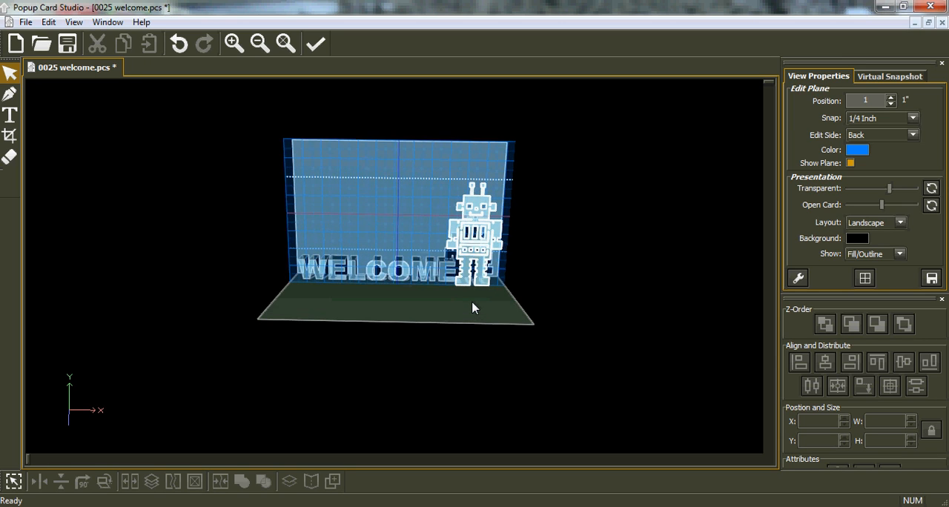
scroll(472, 307, up, 2)
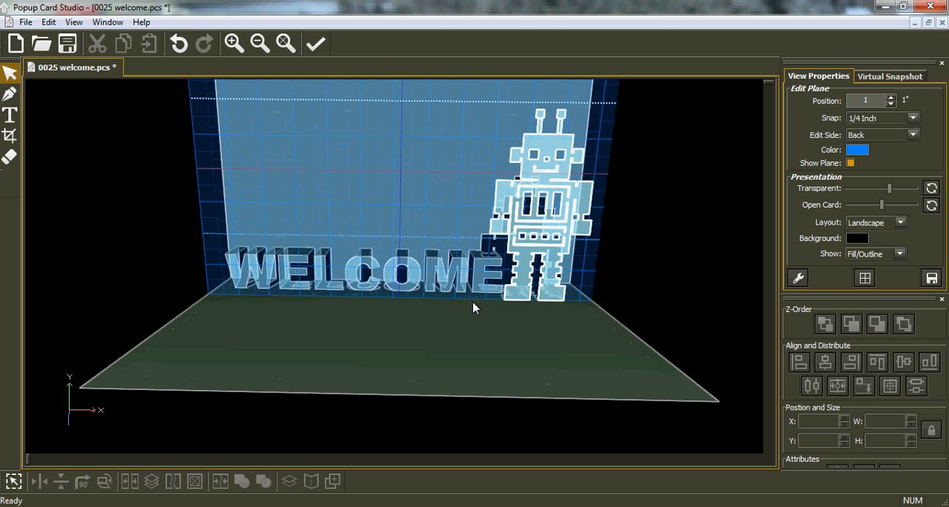
scroll(473, 303, up, 1)
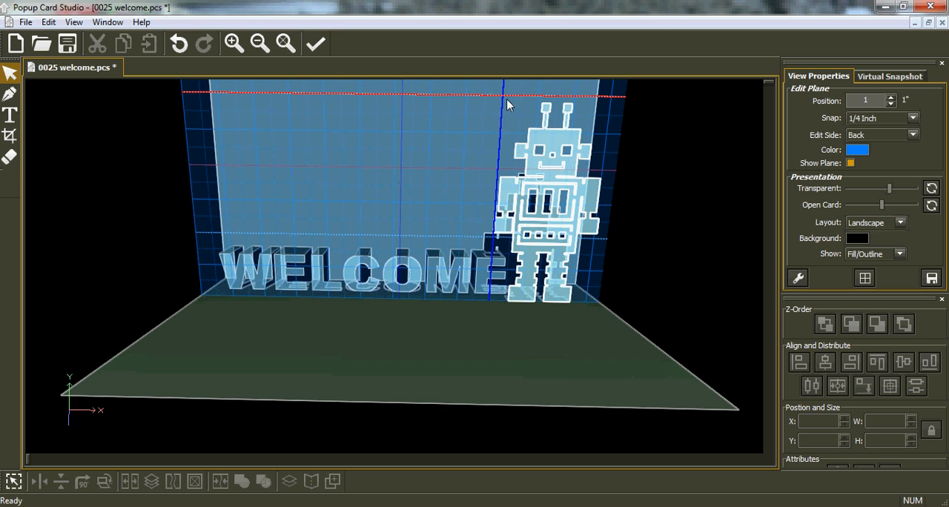
click(549, 166)
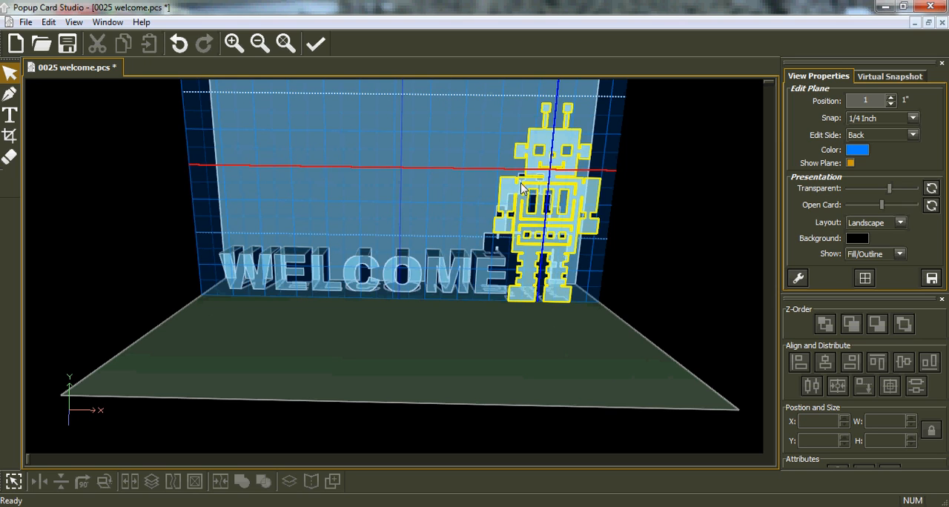
click(538, 241)
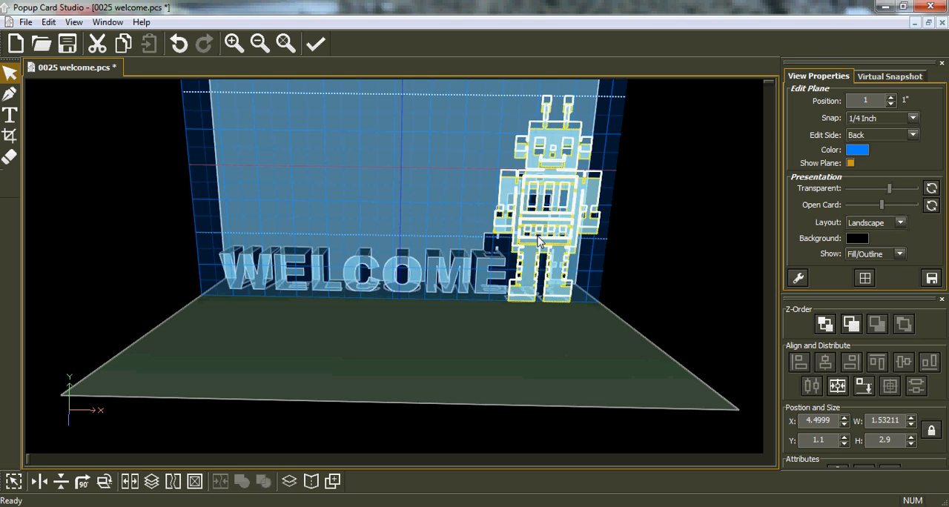
drag(542, 241, 543, 240)
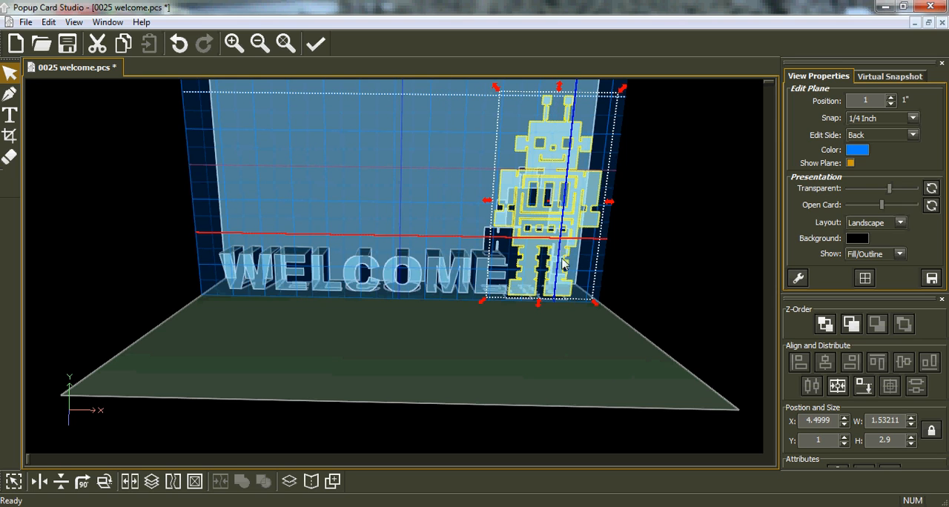
click(865, 391)
Try the robot a quarter inch farther from the WELCOME lettering, and move it back to X about 4.5"
key(Right)
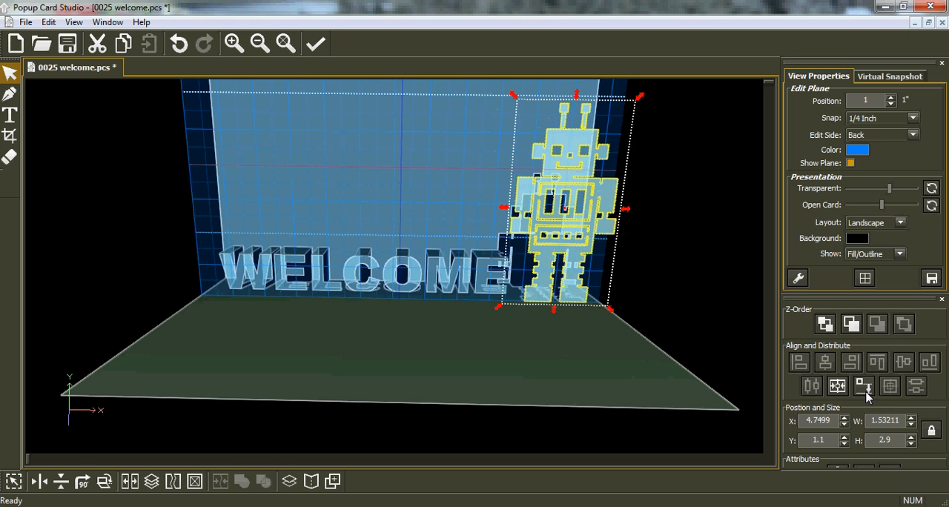
key(Left)
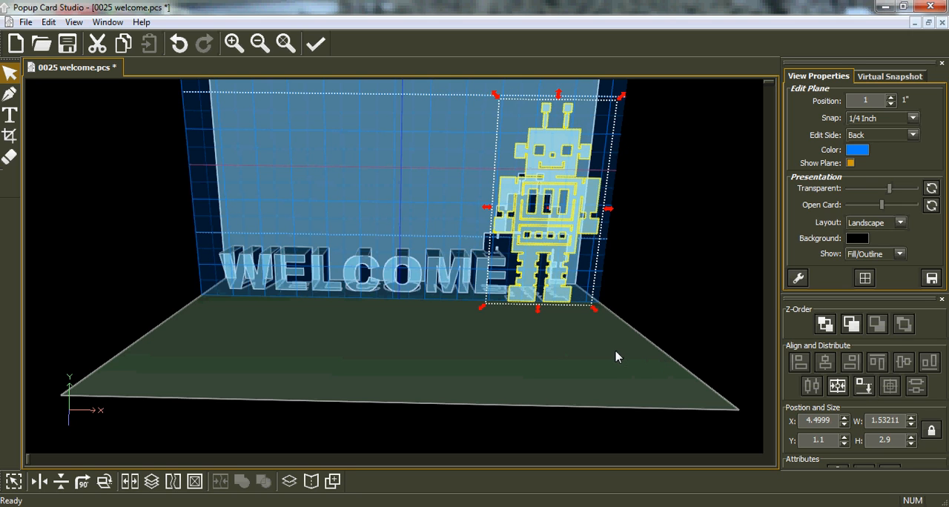
middle_drag(613, 351, 466, 350)
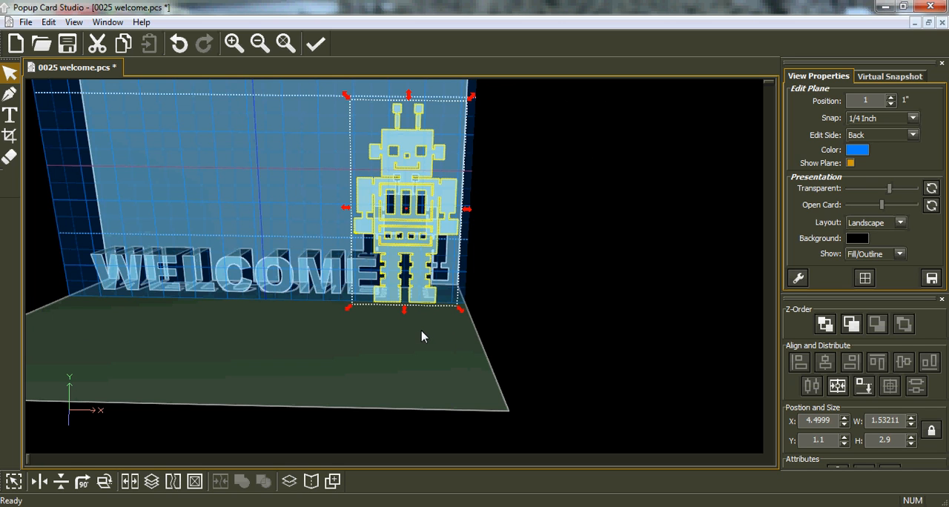
scroll(421, 336, up, 3)
middle_drag(424, 234, 440, 276)
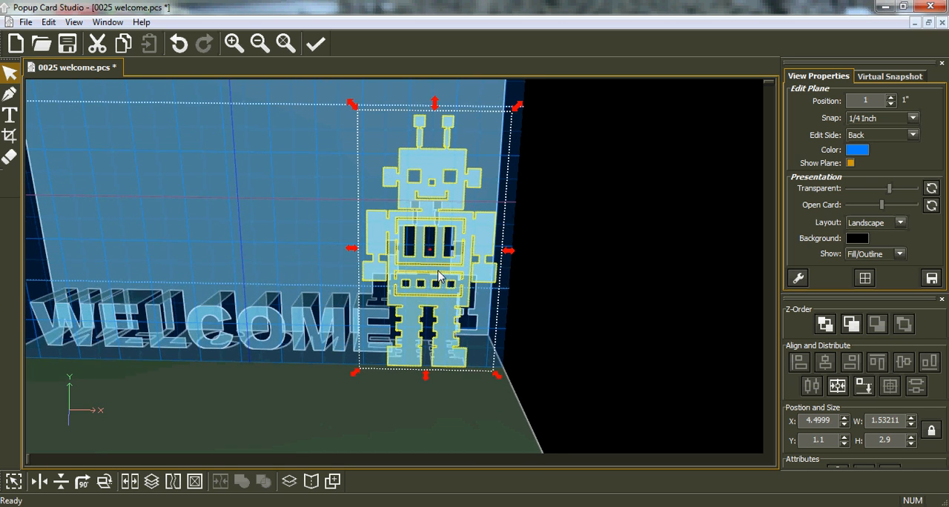
right_drag(436, 277, 433, 275)
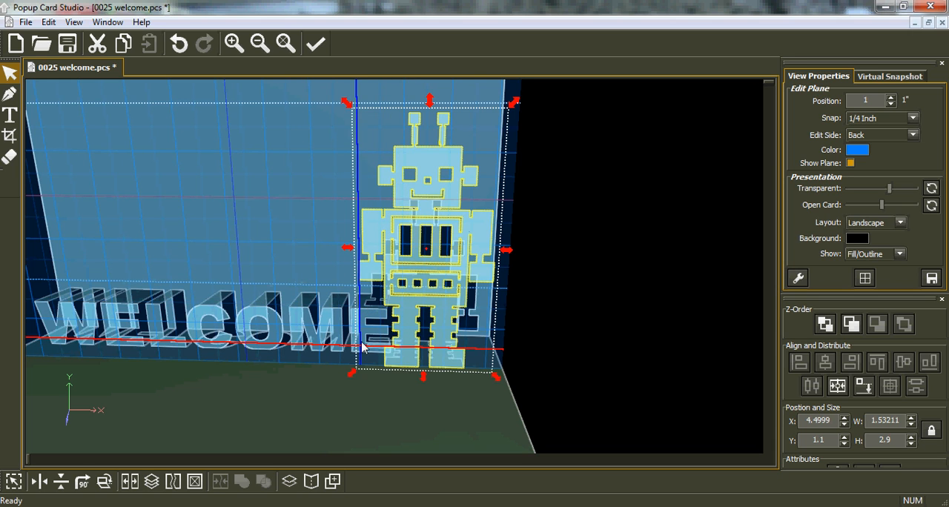
middle_drag(371, 346, 450, 348)
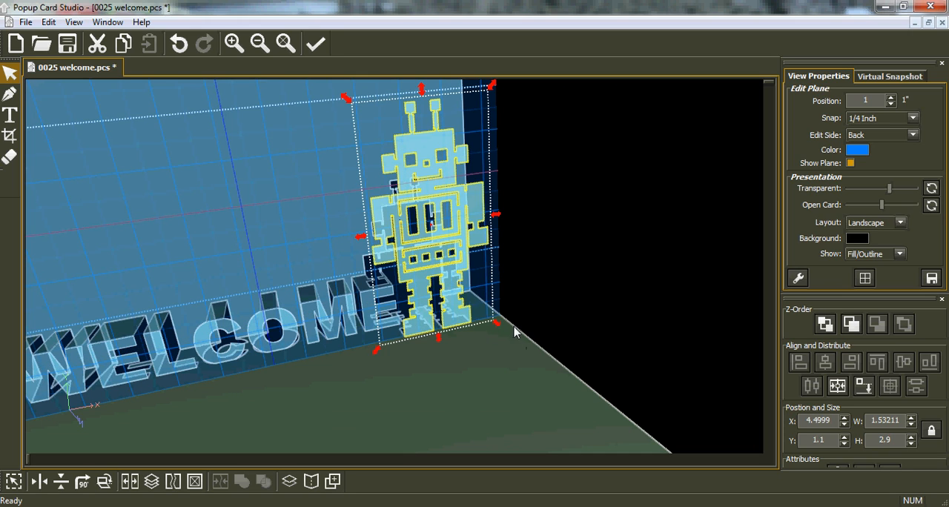
Set the robot's height to 2.5" and align the shape to the bottom plane
double_click(893, 443)
key(Return)
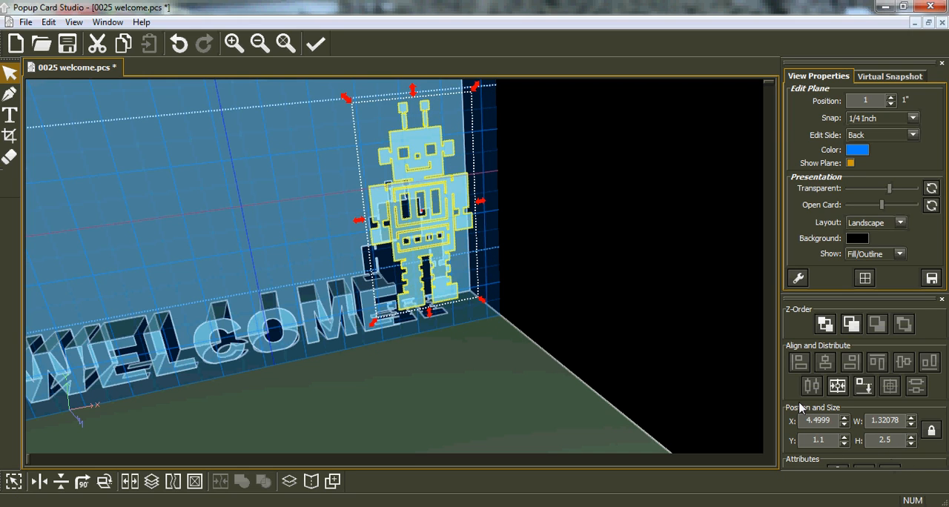
click(863, 386)
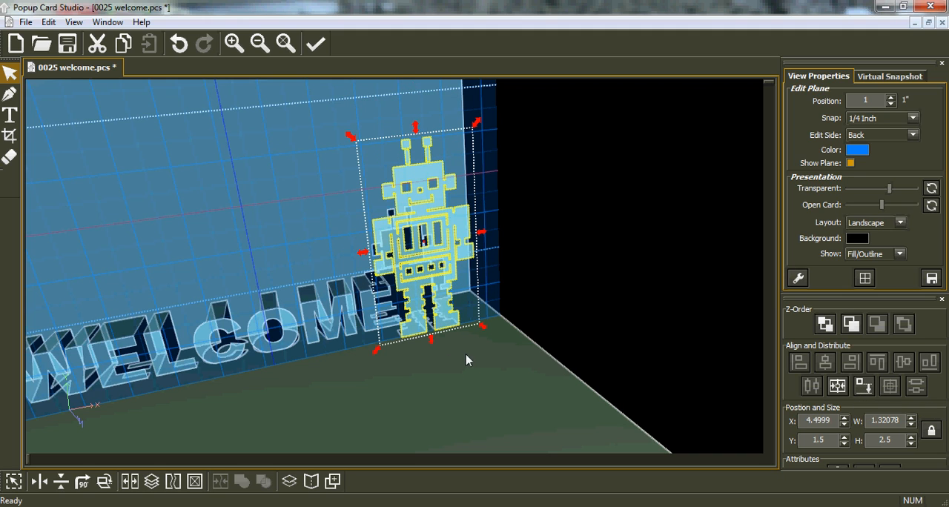
Nudge the robot away from the WELCOME lettering to an X position of about 4.75"
key(Right)
key(Right)
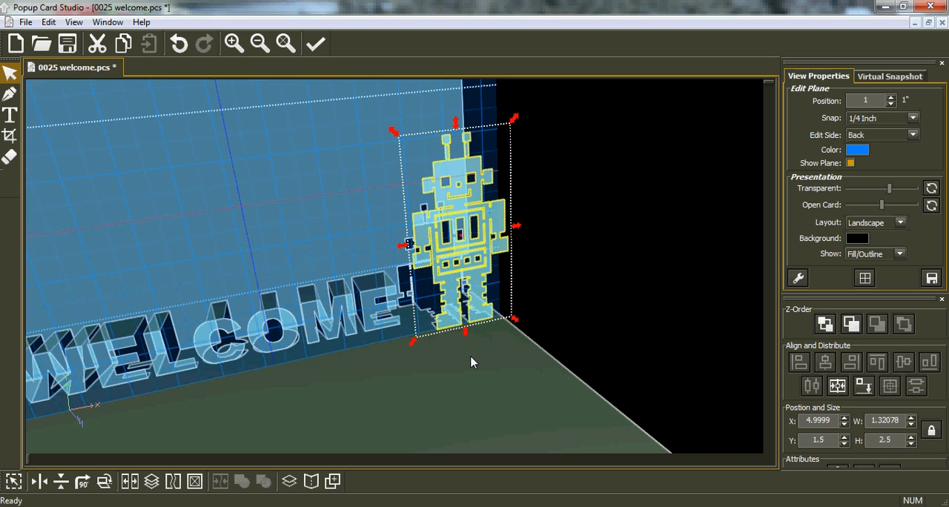
key(Left)
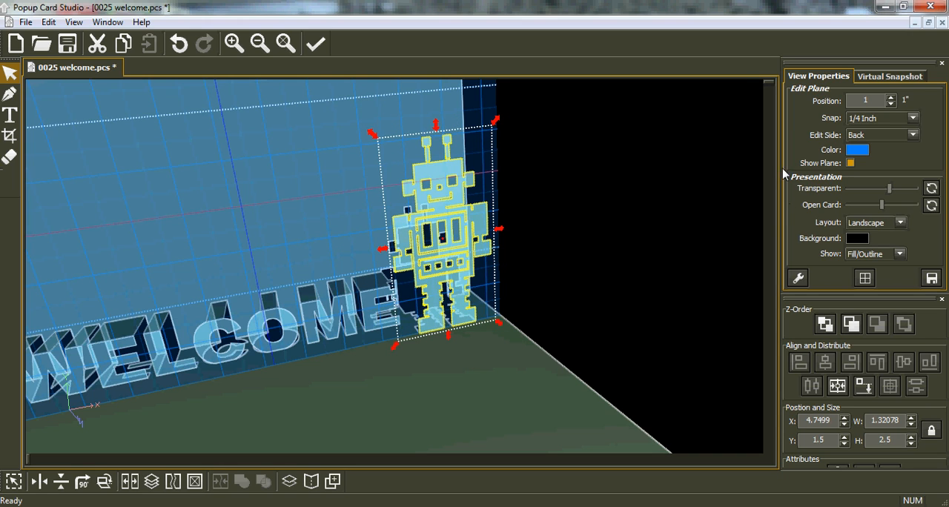
Set the edit plane's snap to 1/128 inch and stretch the robot's top edge upward to a height of about 2.61"
click(913, 120)
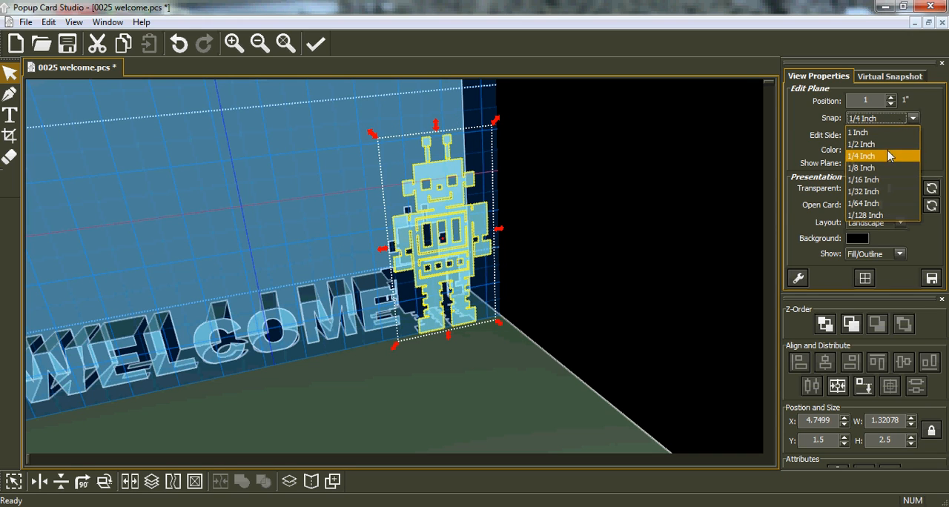
click(890, 213)
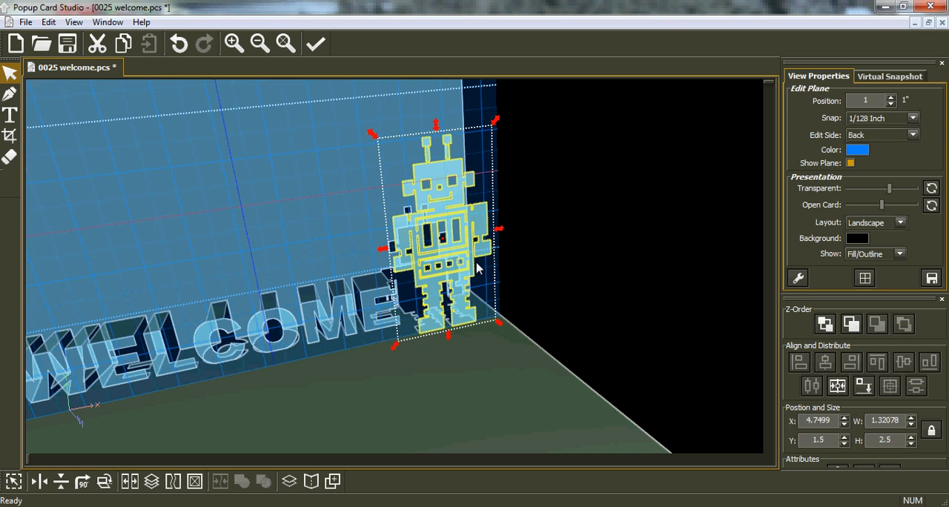
middle_drag(504, 277, 500, 283)
middle_drag(298, 261, 303, 200)
middle_drag(553, 202, 386, 132)
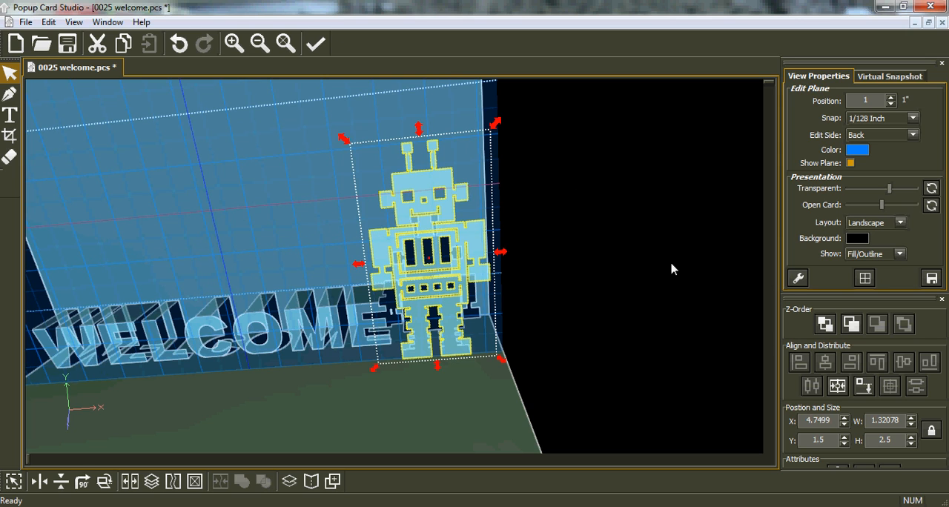
drag(418, 130, 417, 117)
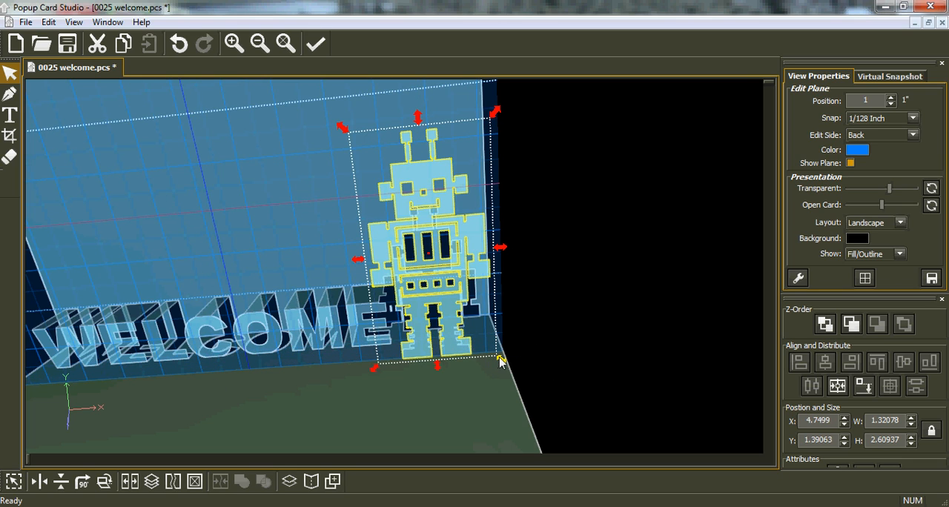
Nudge the robot in small increments away from the WELCOME lettering to an X position of about 4.79"
middle_drag(522, 345, 503, 351)
middle_drag(281, 296, 305, 256)
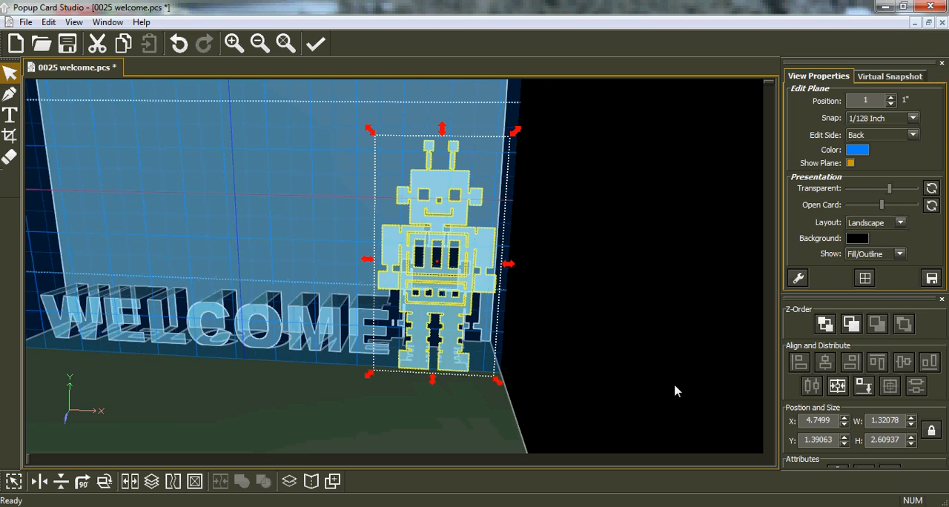
key(Right)
key(Right)
key(Right)
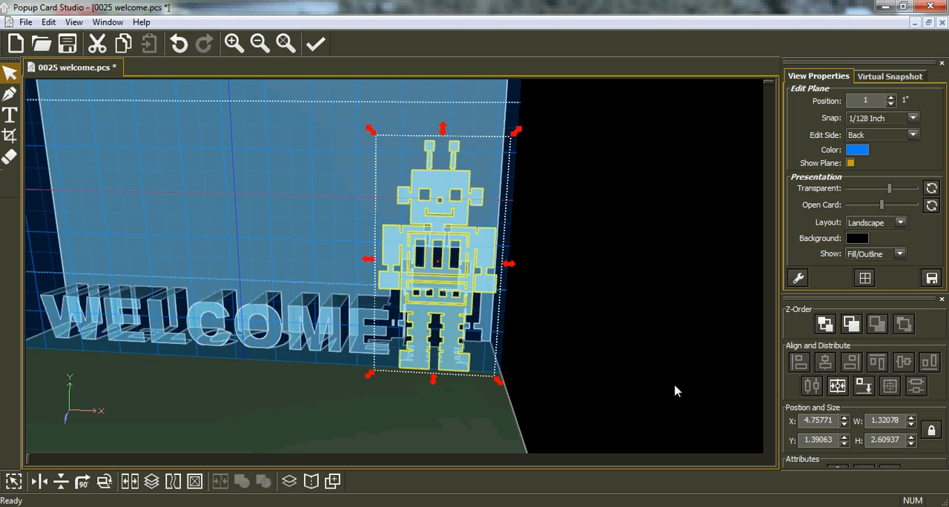
key(Right)
key(Right)
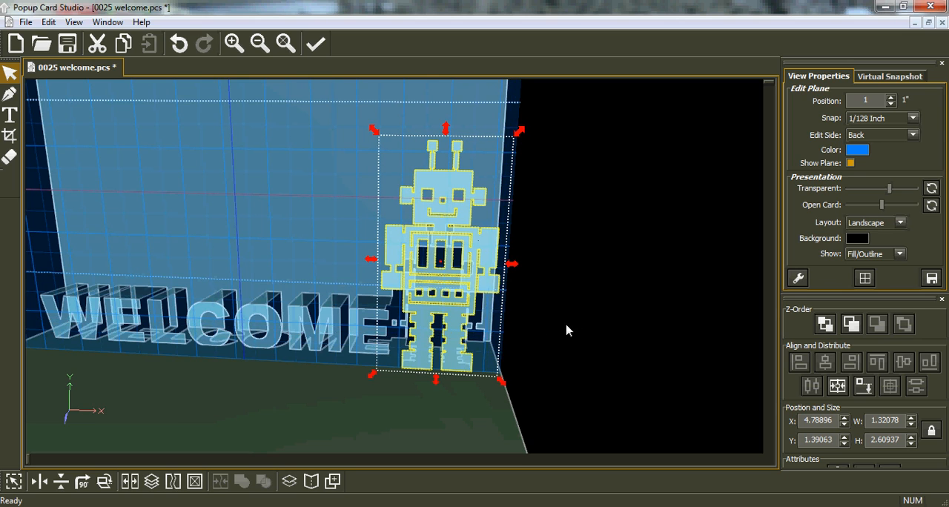
Inspect the robot's placement from several angles and try to align it to the bottom-most plane again
middle_drag(510, 376, 486, 396)
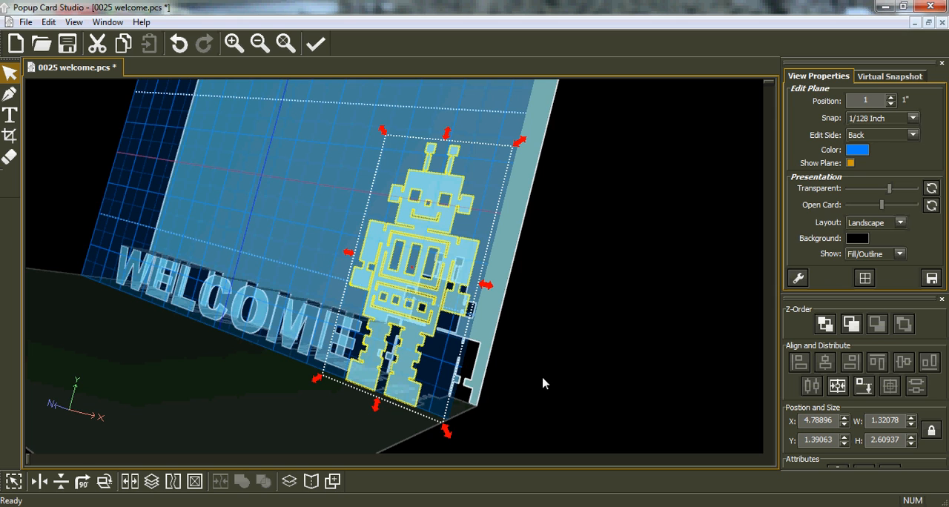
middle_drag(256, 404, 324, 391)
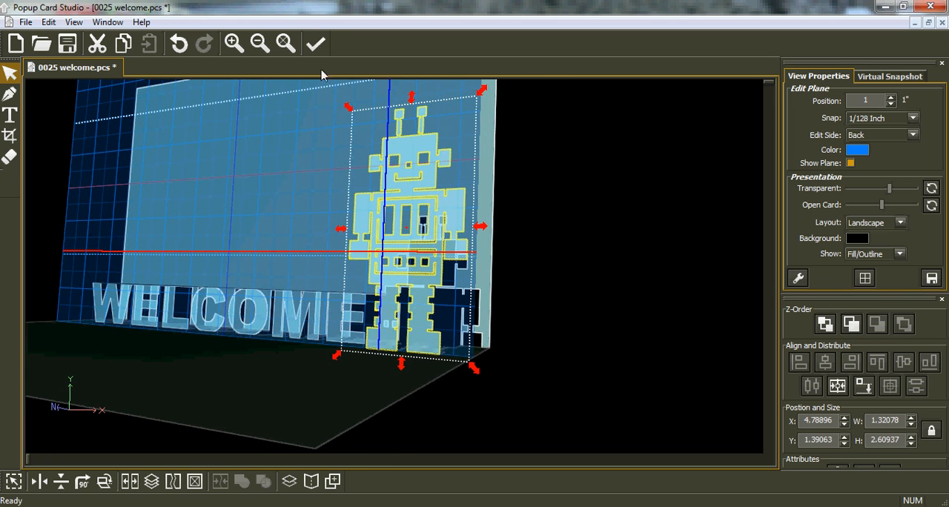
click(285, 43)
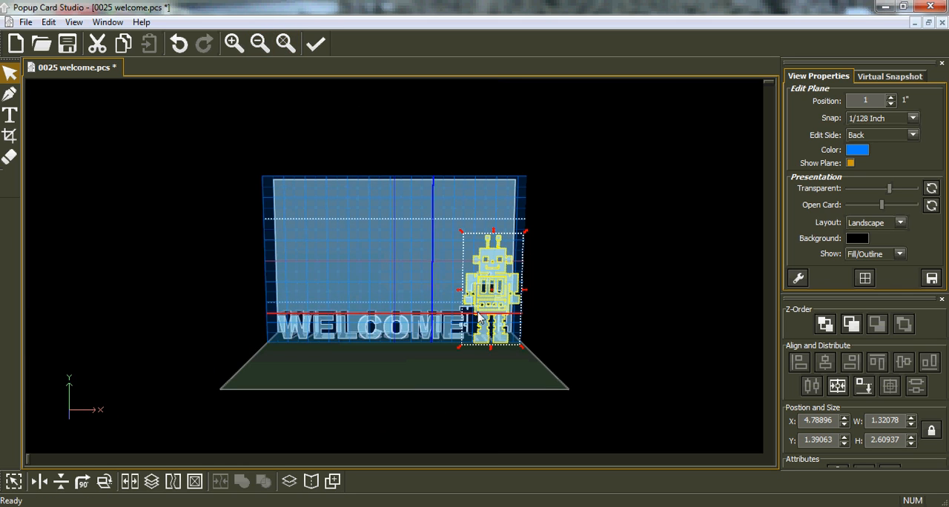
scroll(460, 303, up, 1)
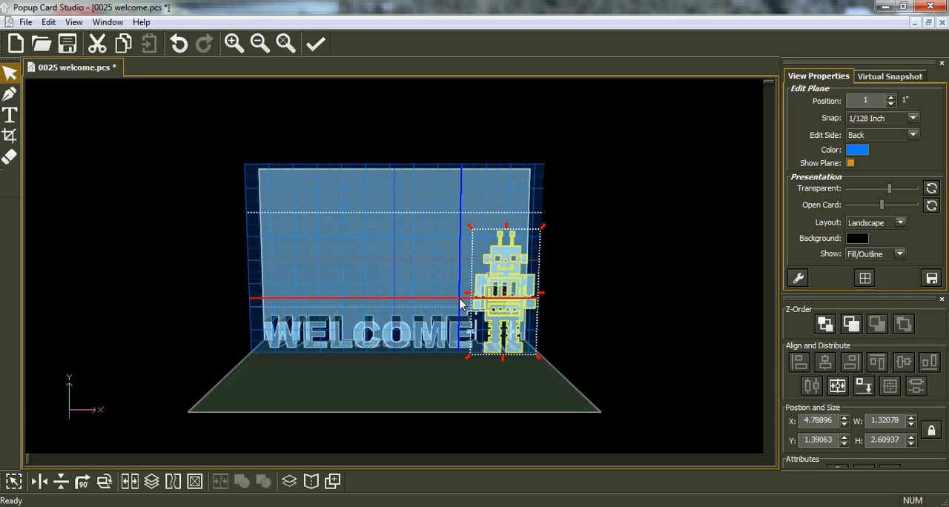
scroll(460, 302, up, 4)
middle_drag(620, 297, 510, 297)
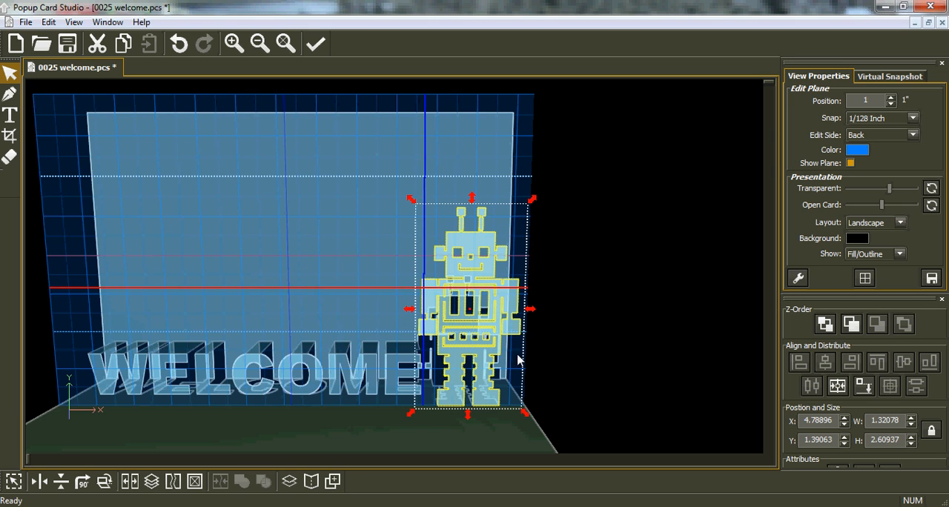
click(863, 387)
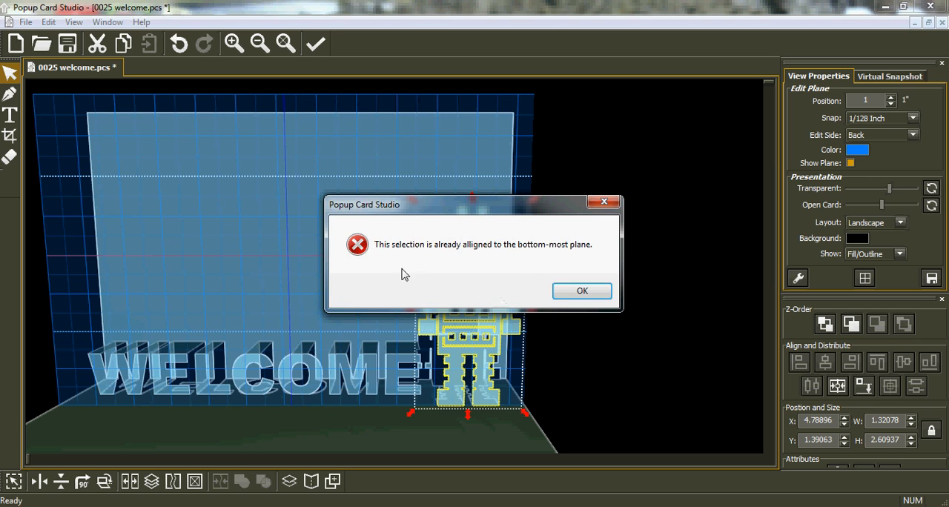
click(577, 293)
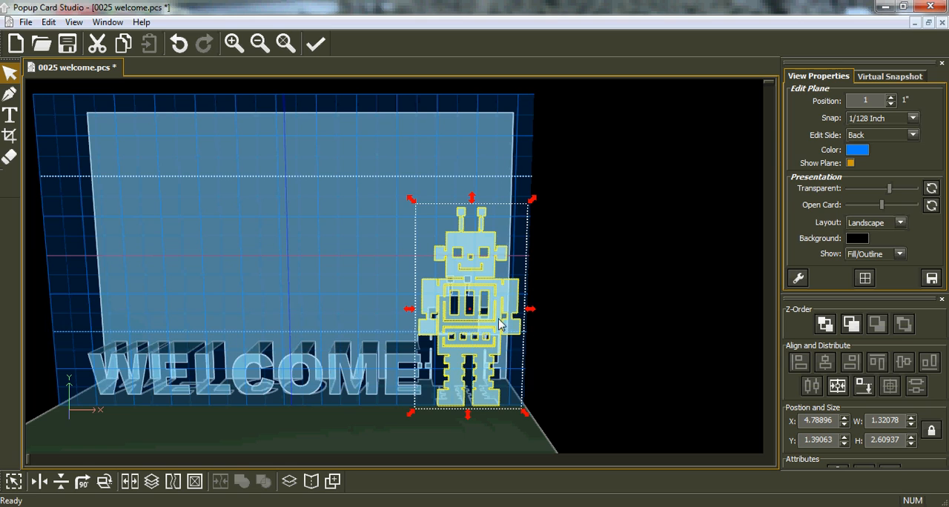
Enable Hilite Horizontal Lines in the advanced view settings
click(798, 279)
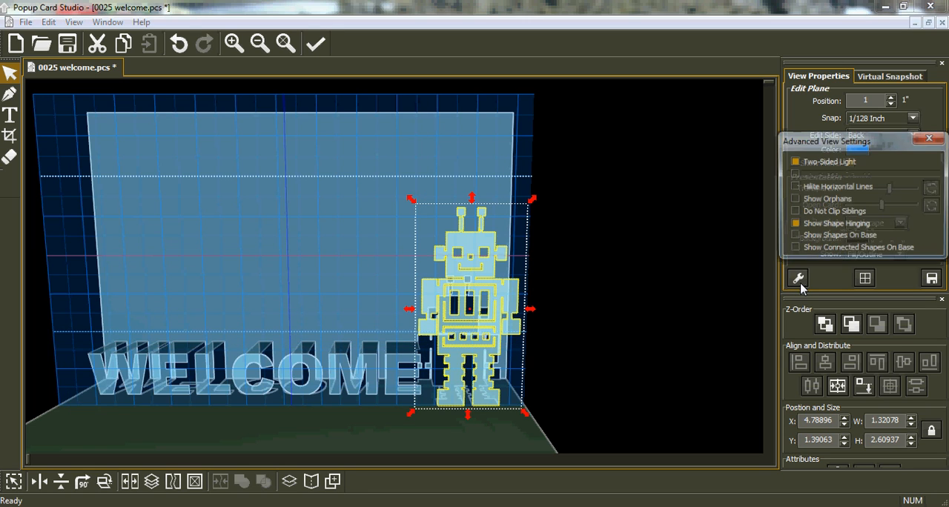
click(793, 187)
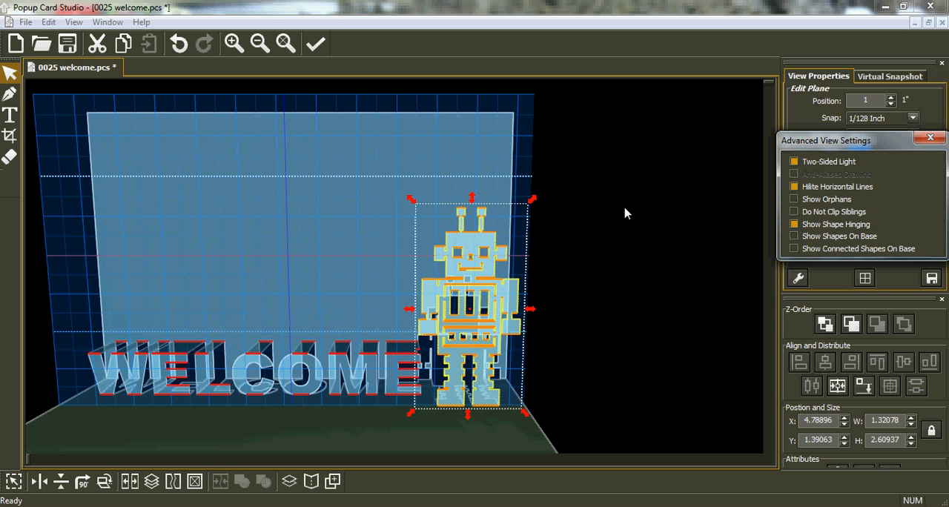
click(929, 138)
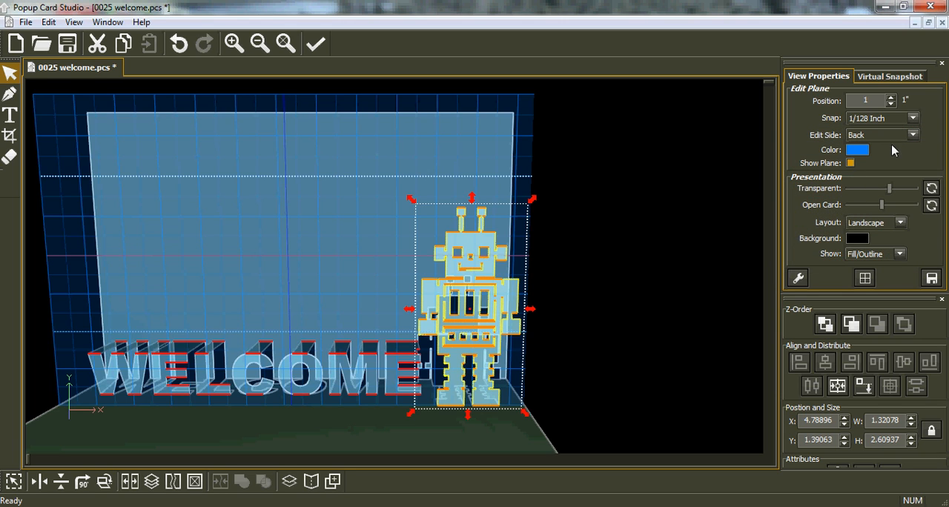
Switch the edit side to Bottom and raise the edit plane to the top edge of the robot's head, at about 2.30"
click(913, 136)
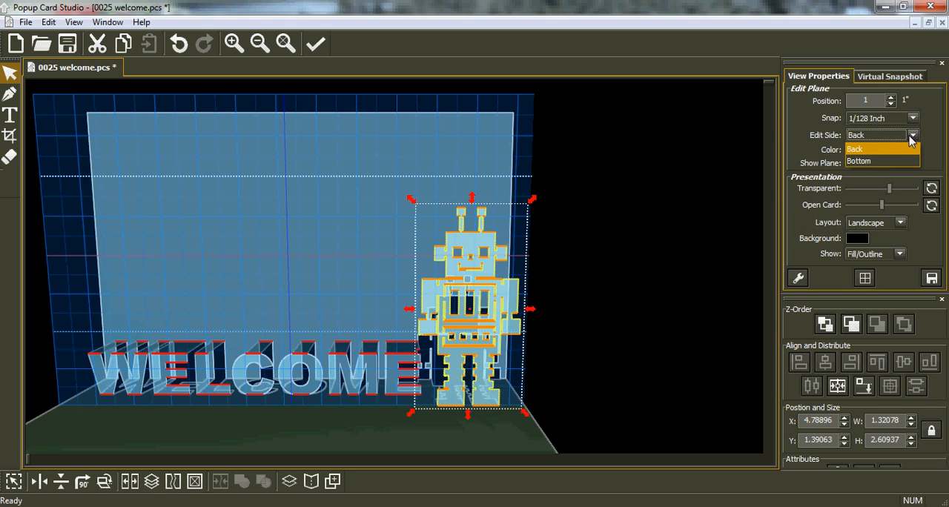
click(889, 162)
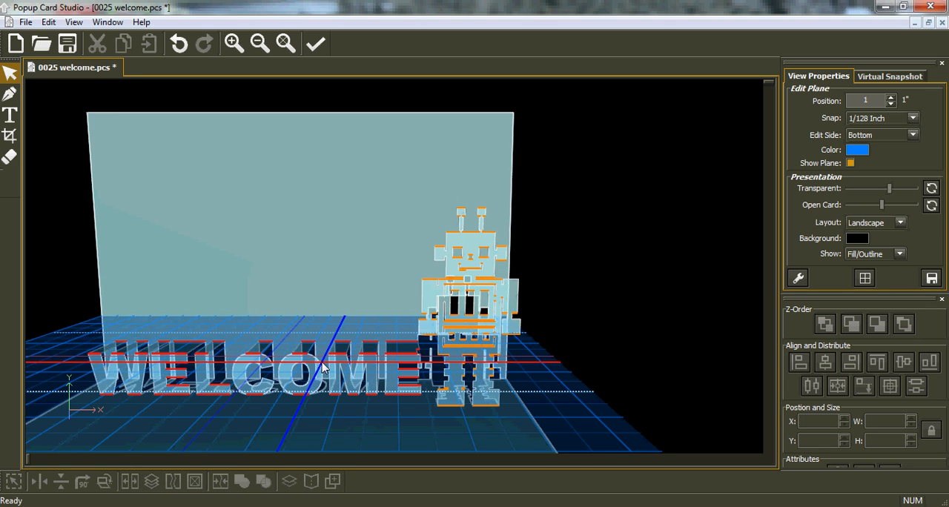
scroll(321, 367, up, 3)
scroll(321, 366, up, 6)
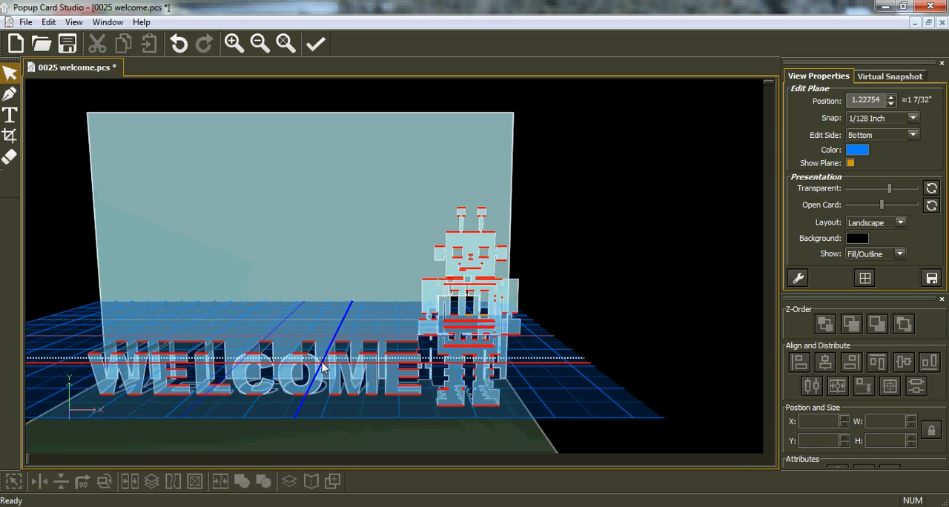
scroll(322, 367, up, 7)
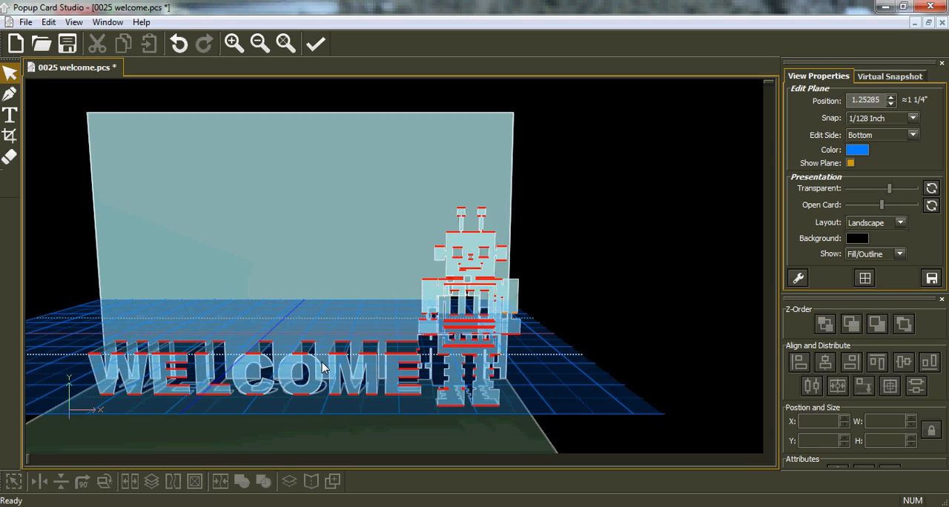
scroll(322, 367, up, 5)
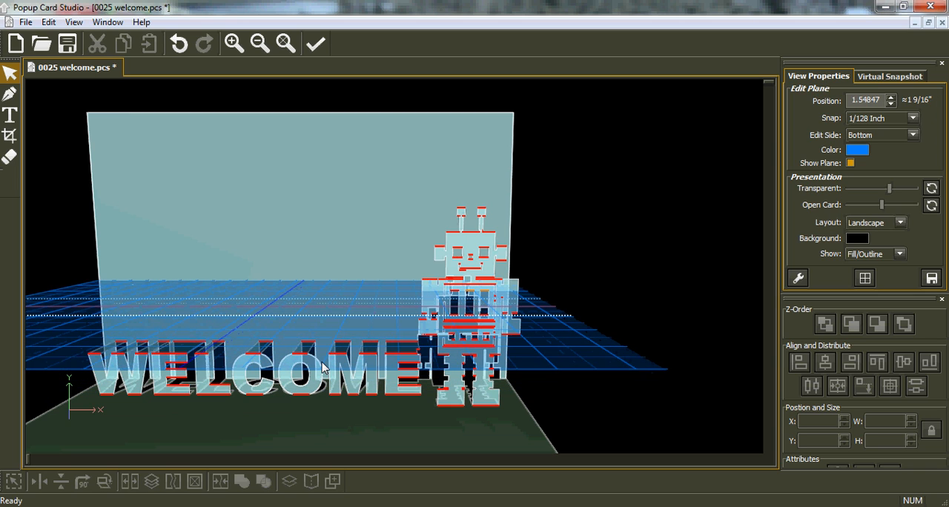
scroll(321, 366, up, 6)
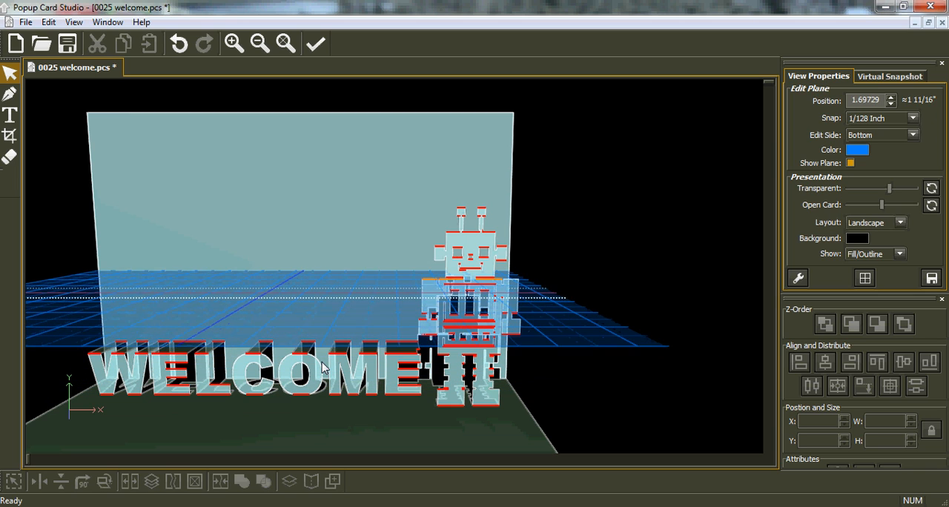
scroll(322, 367, up, 7)
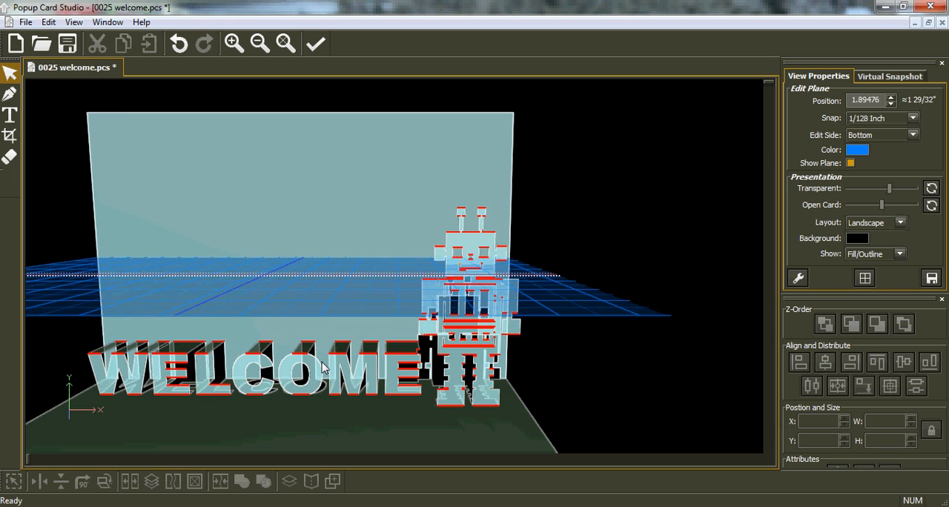
scroll(322, 367, up, 3)
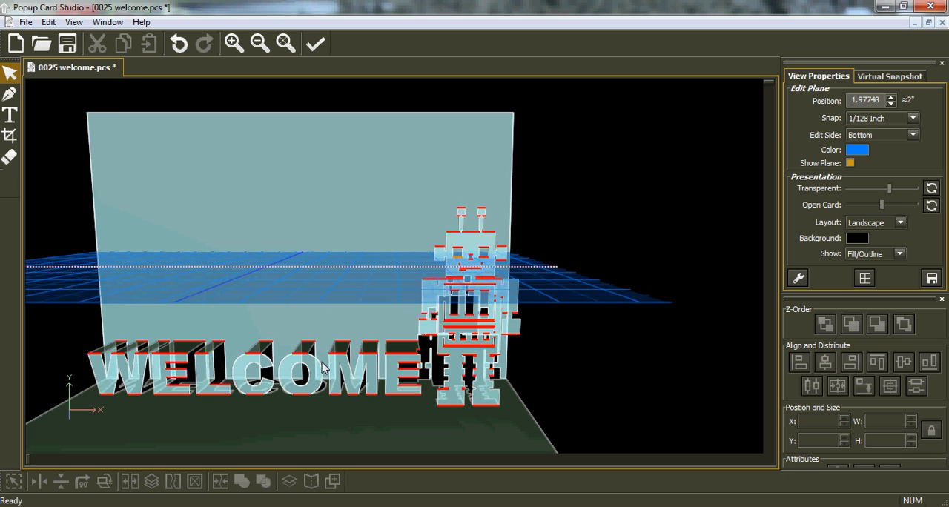
scroll(322, 367, up, 5)
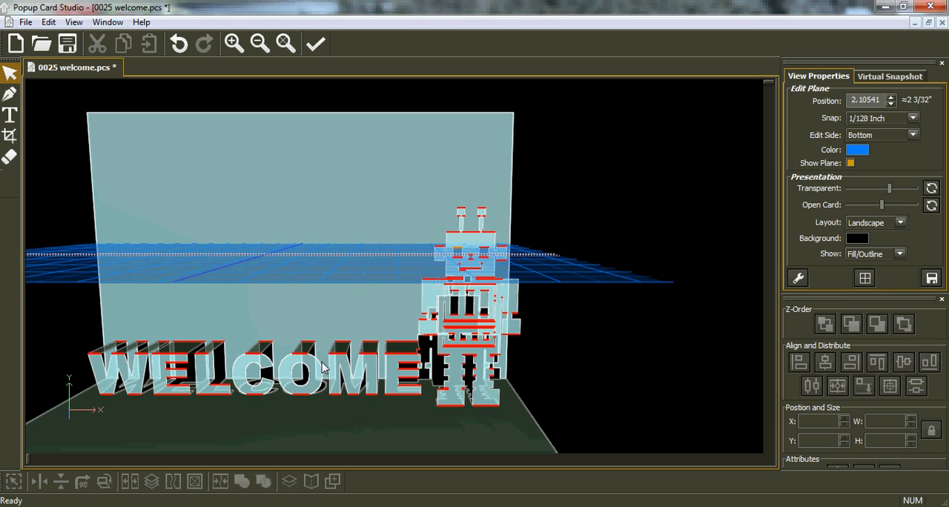
scroll(321, 367, up, 8)
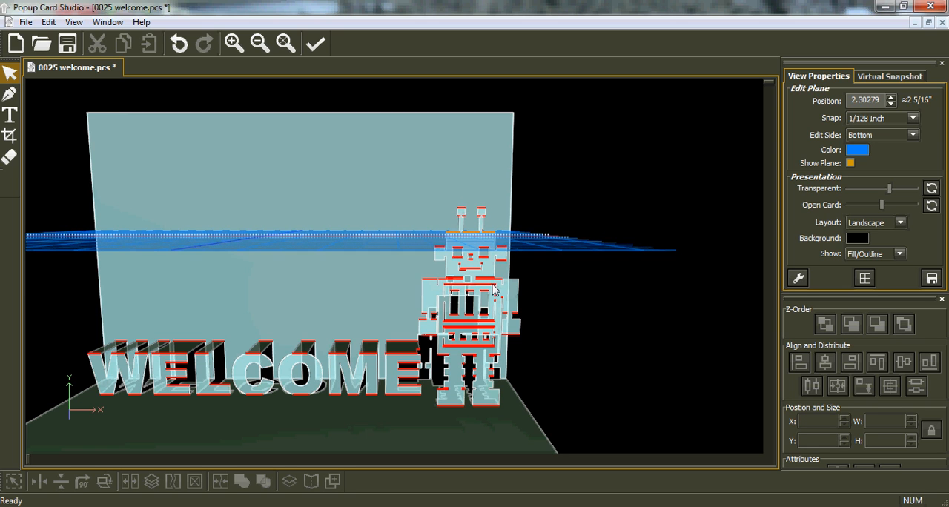
With a 1/4 Inch snap, draw a Two-Point Rect about 0.62" by 1" from the robot's head-top edge to the card's back
middle_drag(506, 285, 434, 295)
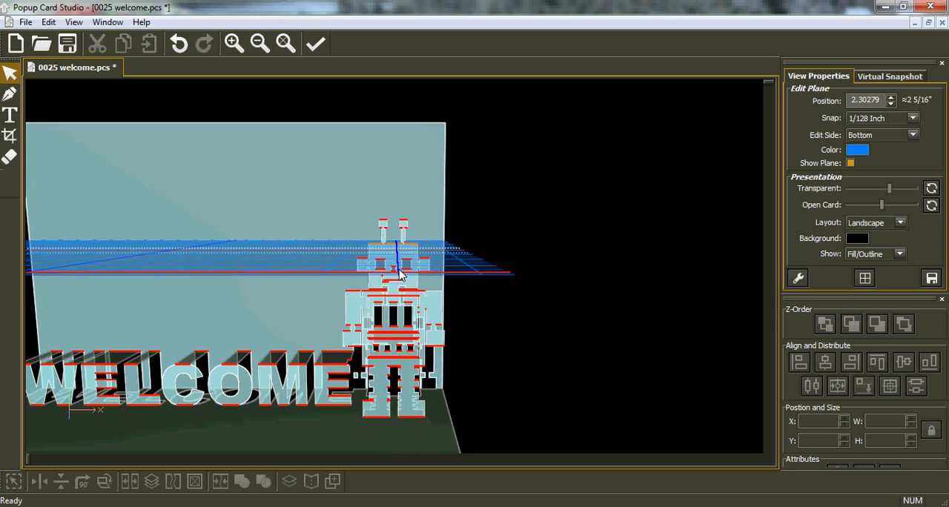
middle_drag(400, 275, 406, 343)
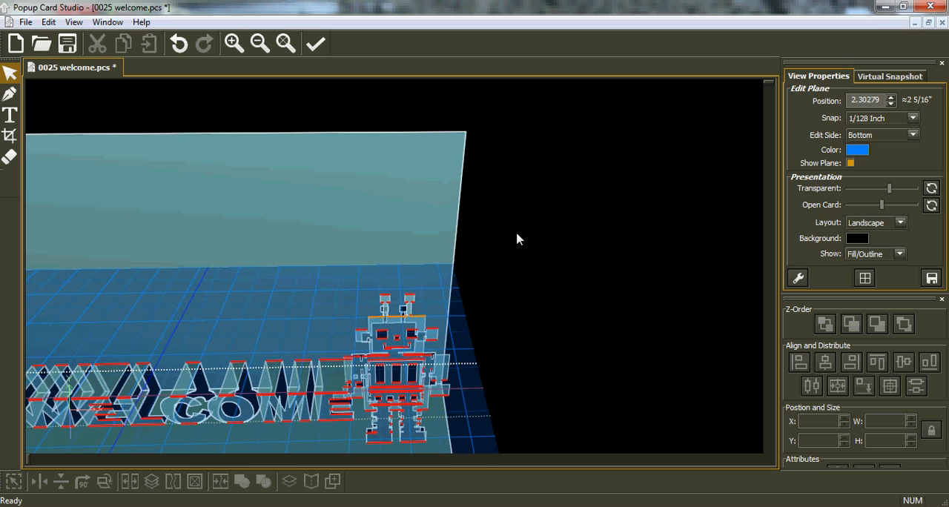
click(913, 119)
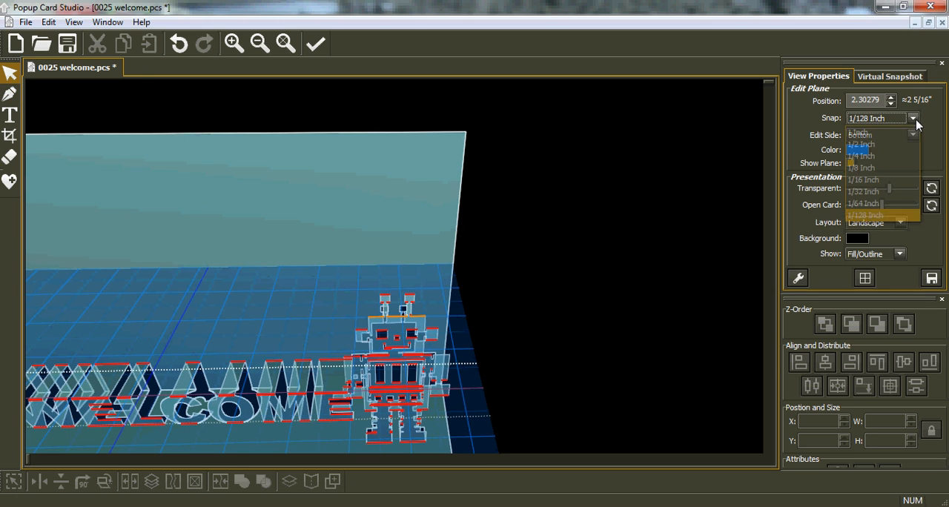
click(876, 157)
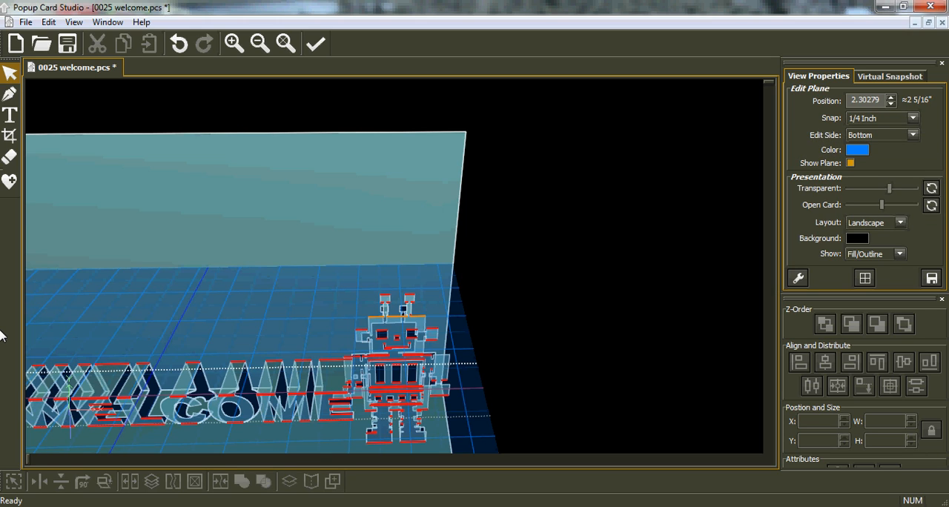
click(11, 97)
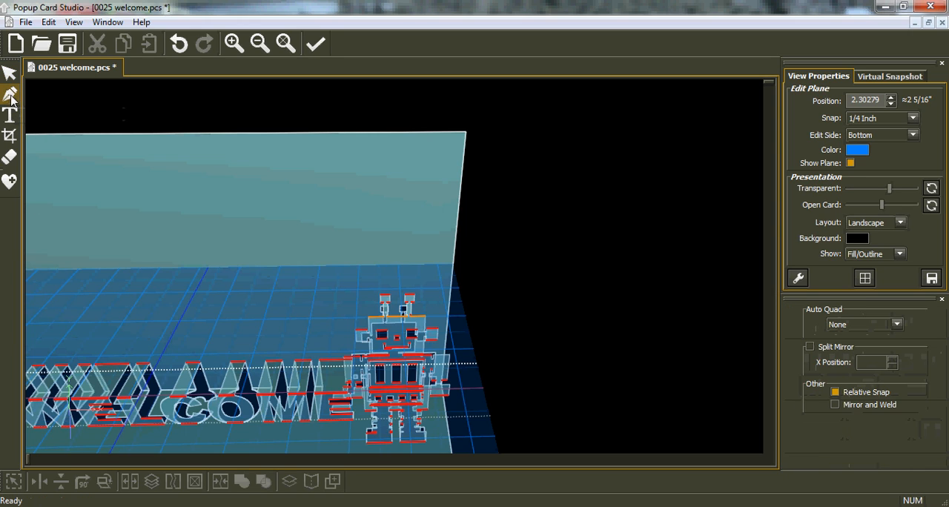
click(896, 324)
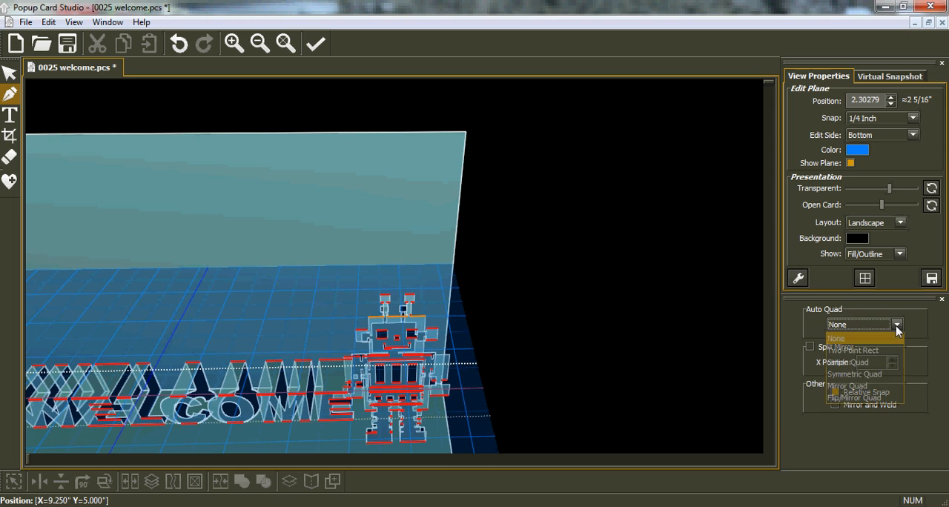
click(852, 351)
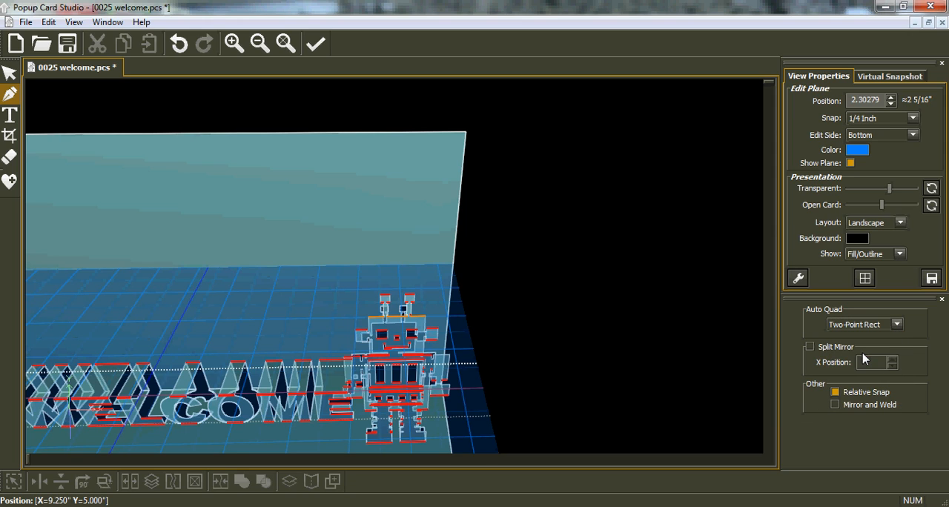
click(369, 318)
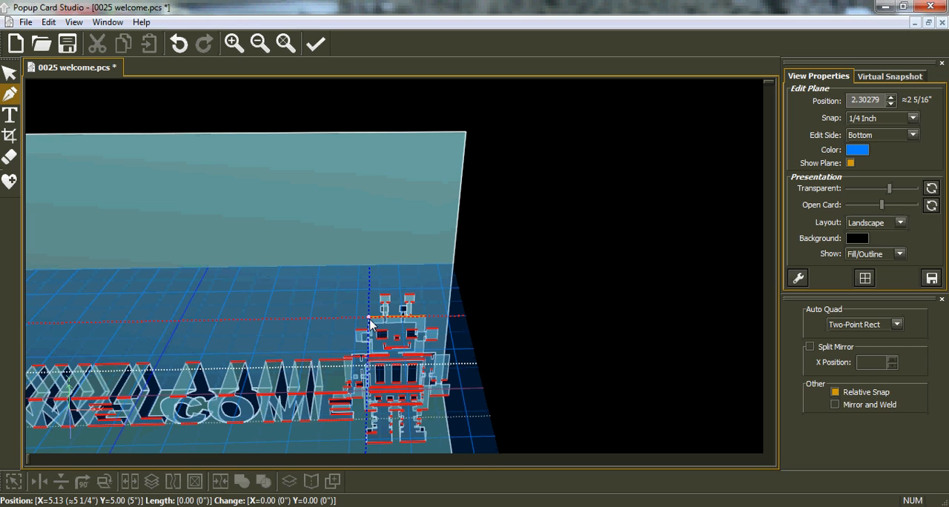
click(419, 270)
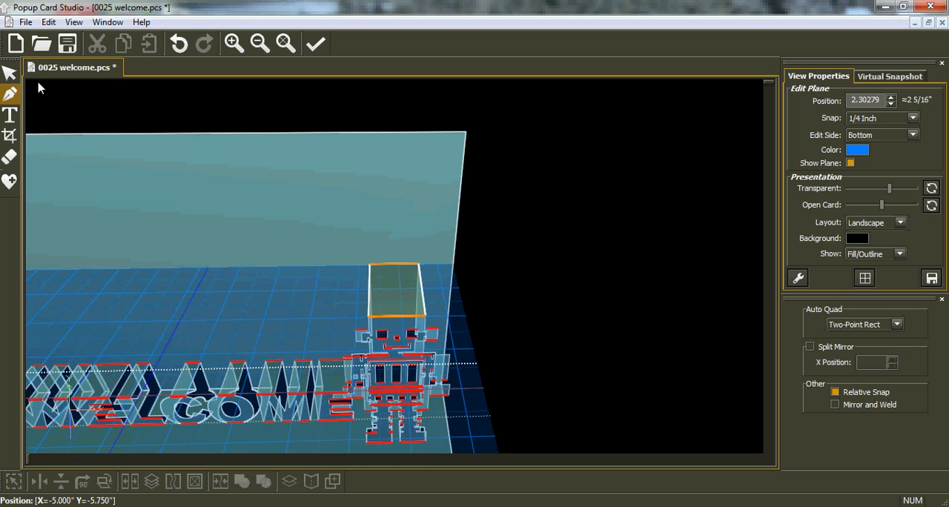
Move the new rectangle behind the robot's head down one level in the z-order
click(10, 74)
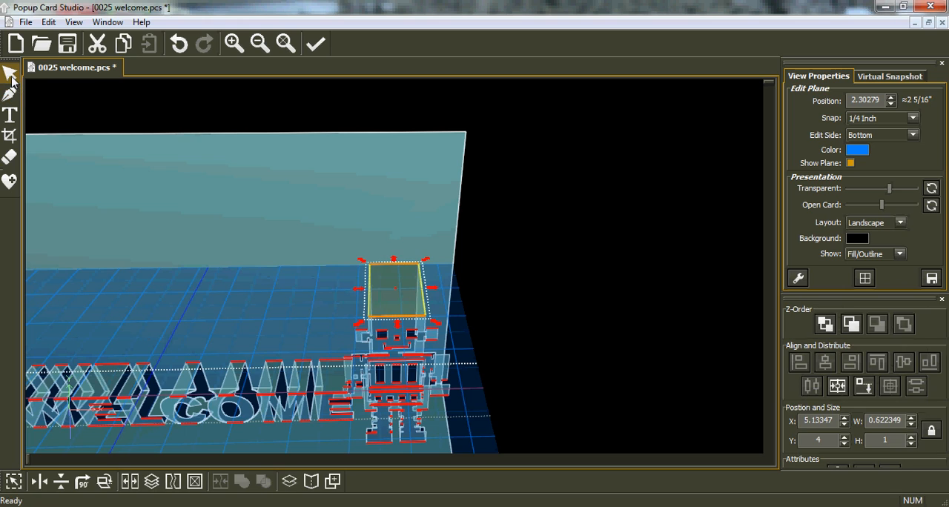
click(851, 324)
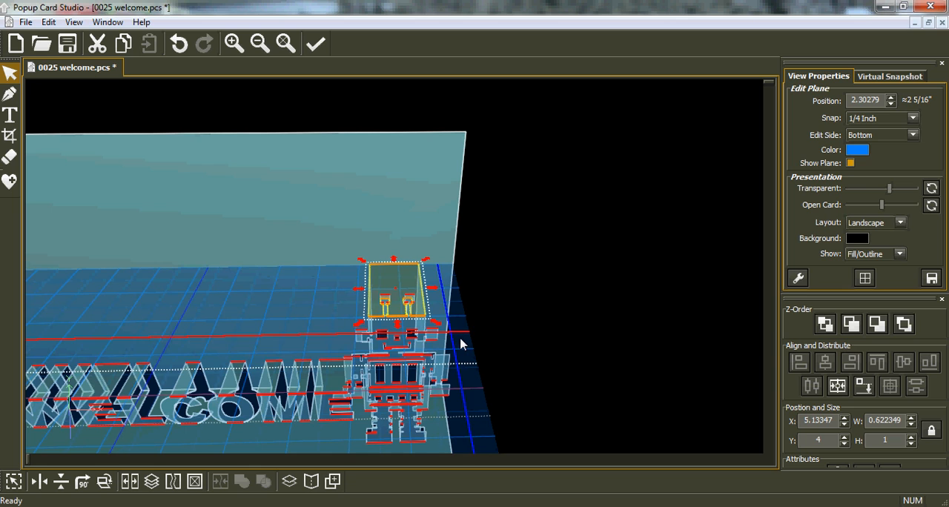
scroll(460, 344, up, 3)
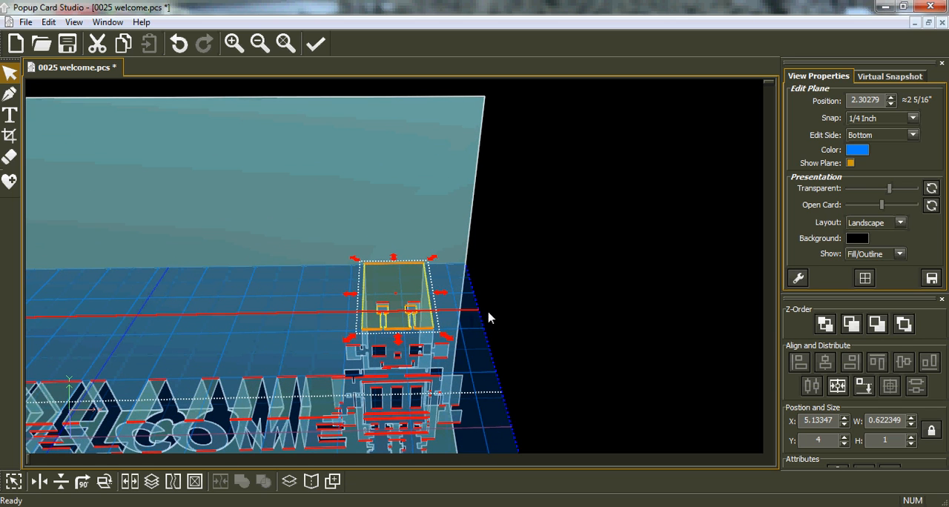
Save the current card and save a copy of it as 0026 welcome robot.pcs
drag(497, 322, 175, 277)
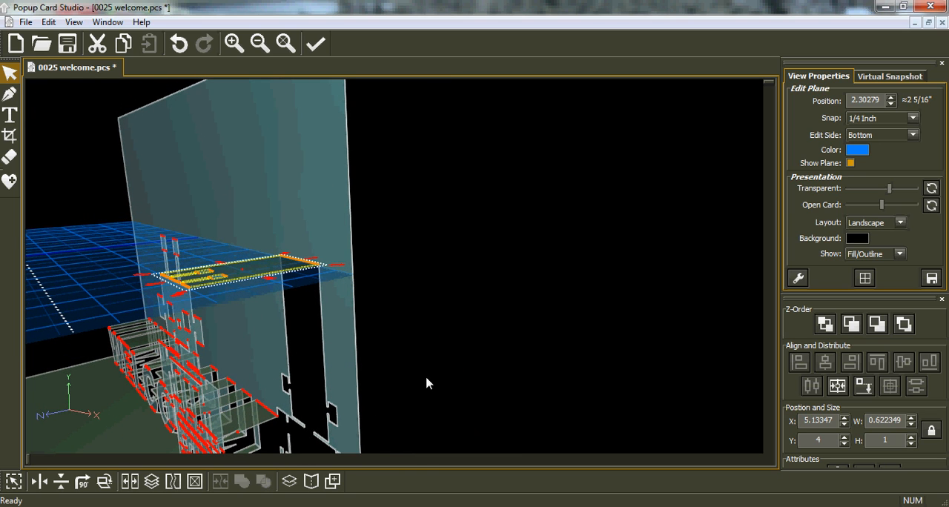
drag(421, 383, 428, 318)
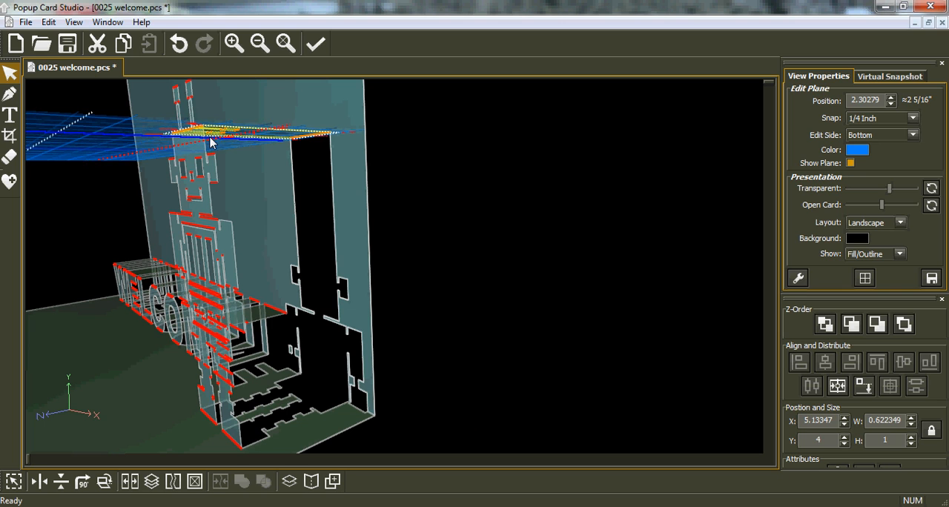
drag(276, 240, 180, 271)
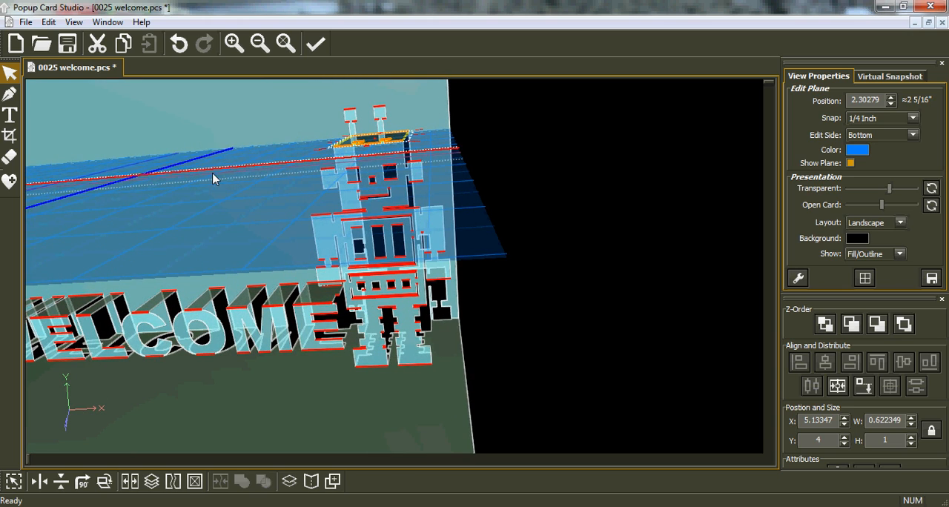
drag(191, 164, 199, 142)
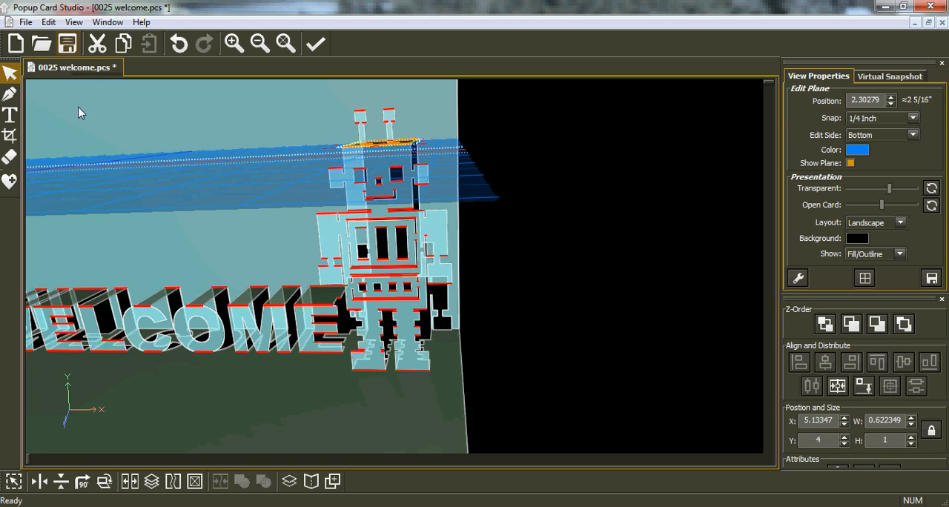
click(69, 44)
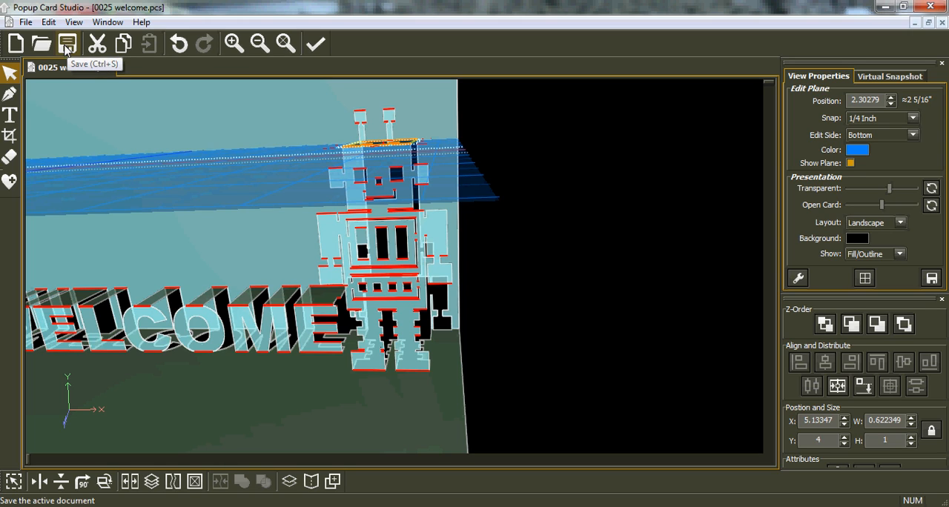
click(26, 22)
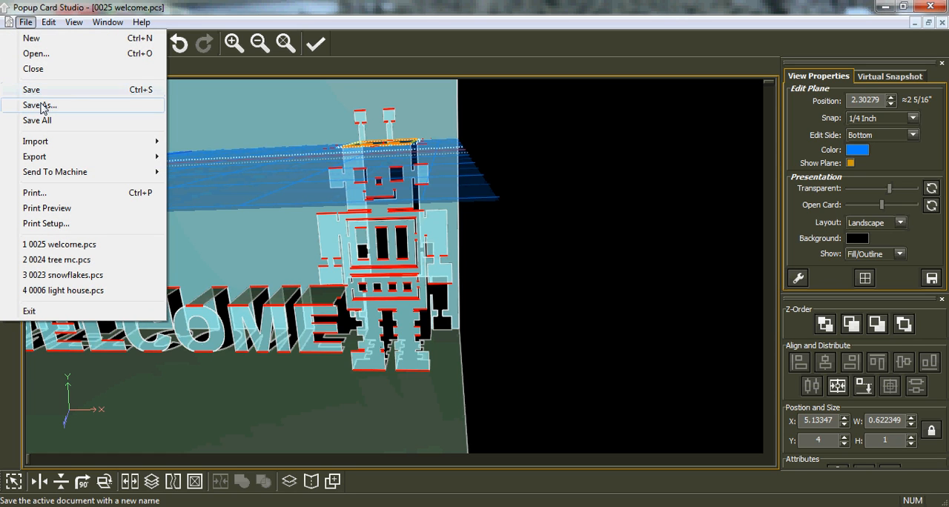
click(40, 104)
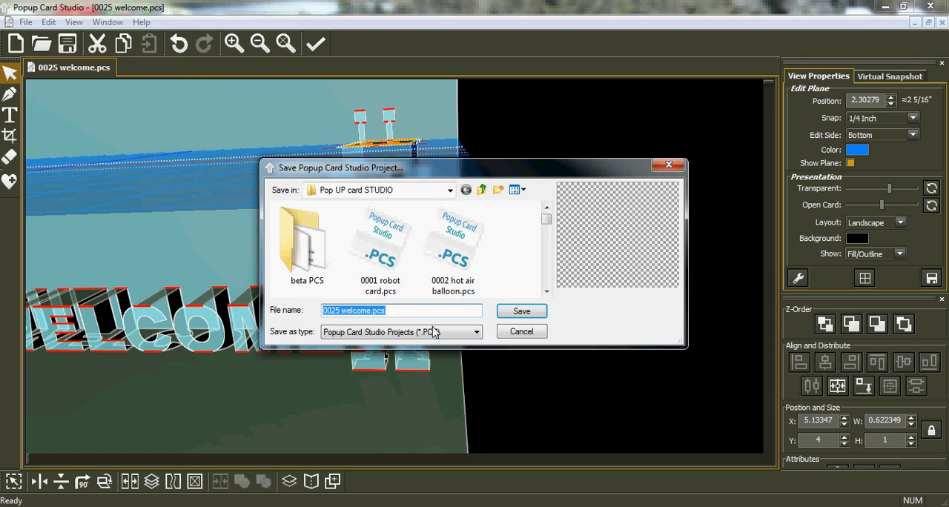
click(337, 314)
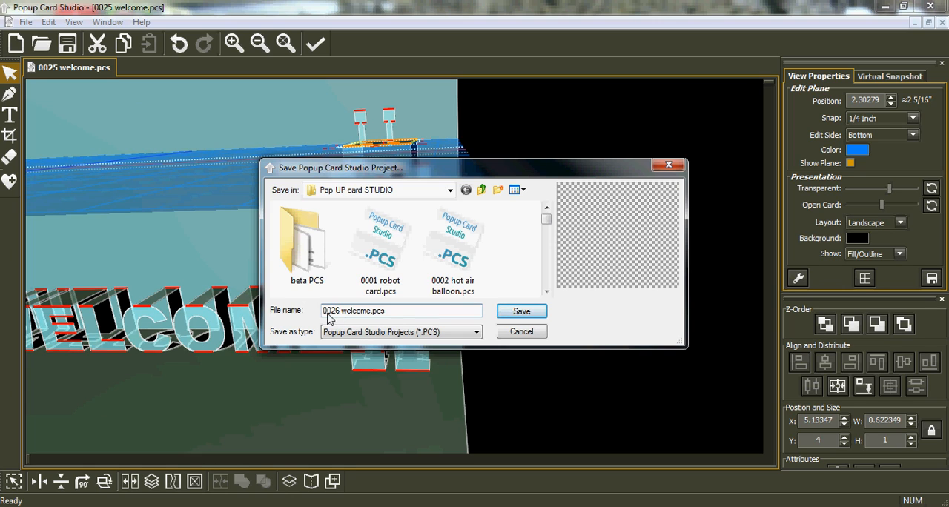
drag(393, 316, 374, 315)
click(510, 317)
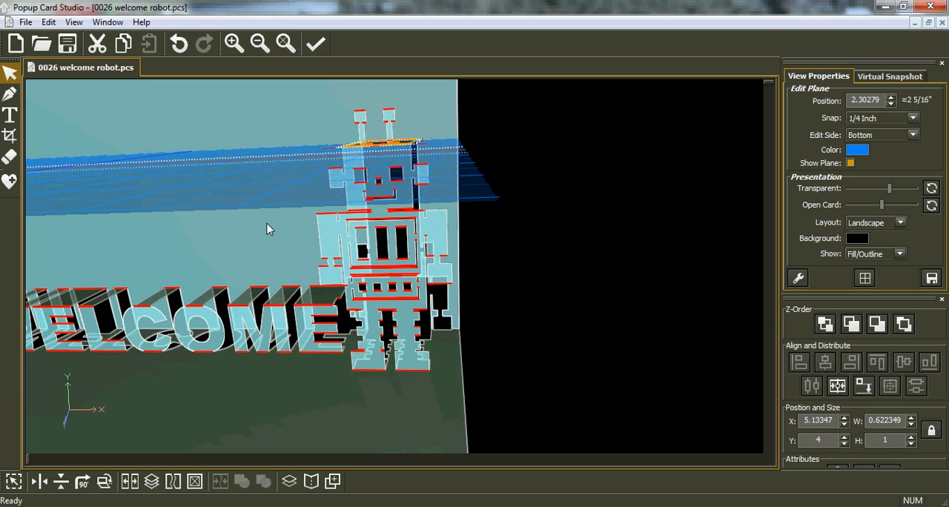
Undo all the edits back to the card with only the WELCOME lettering
click(180, 45)
click(183, 51)
click(183, 51)
click(183, 51)
click(183, 51)
click(183, 52)
click(182, 47)
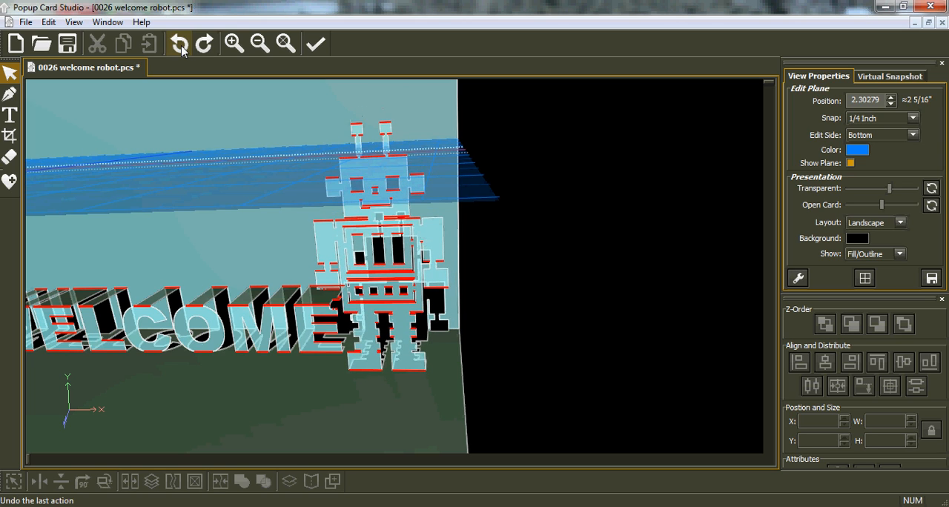
click(183, 47)
click(182, 47)
click(182, 47)
click(182, 47)
click(182, 47)
click(182, 47)
click(183, 48)
click(183, 47)
click(182, 47)
click(182, 47)
click(182, 47)
click(183, 47)
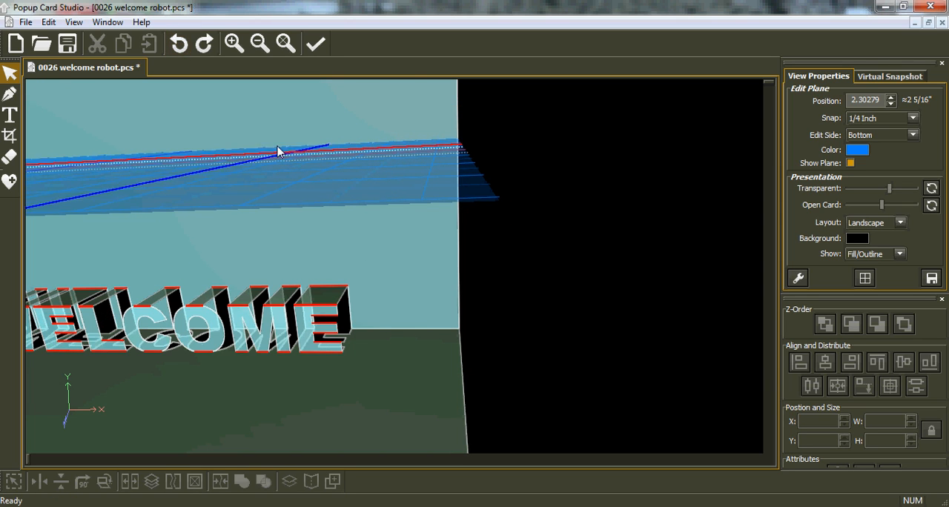
click(286, 43)
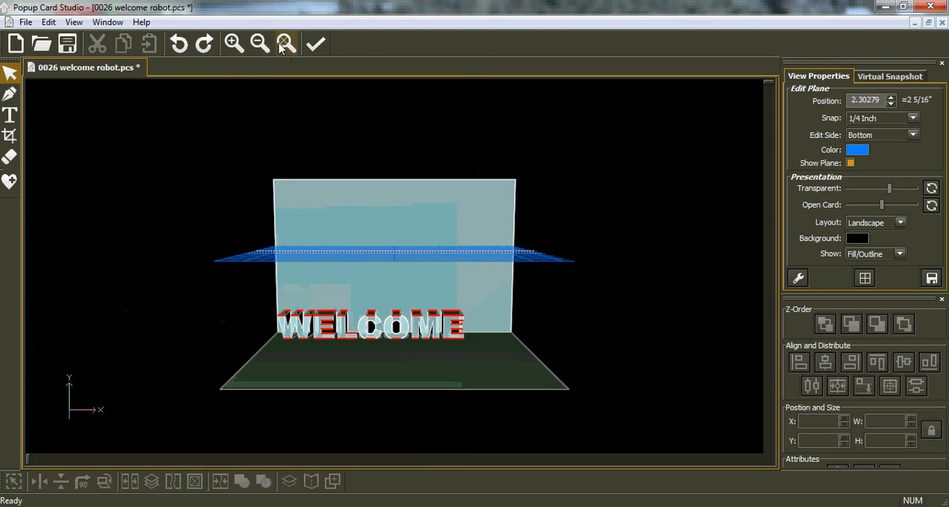
click(181, 46)
click(181, 45)
click(181, 48)
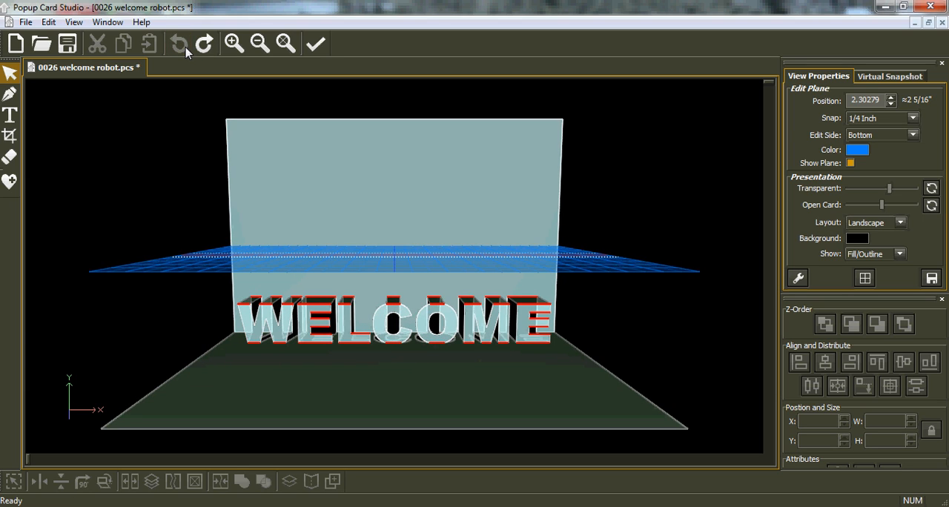
Save the lettering-only card as 0025 welcome.pcs, replacing the existing file
click(26, 22)
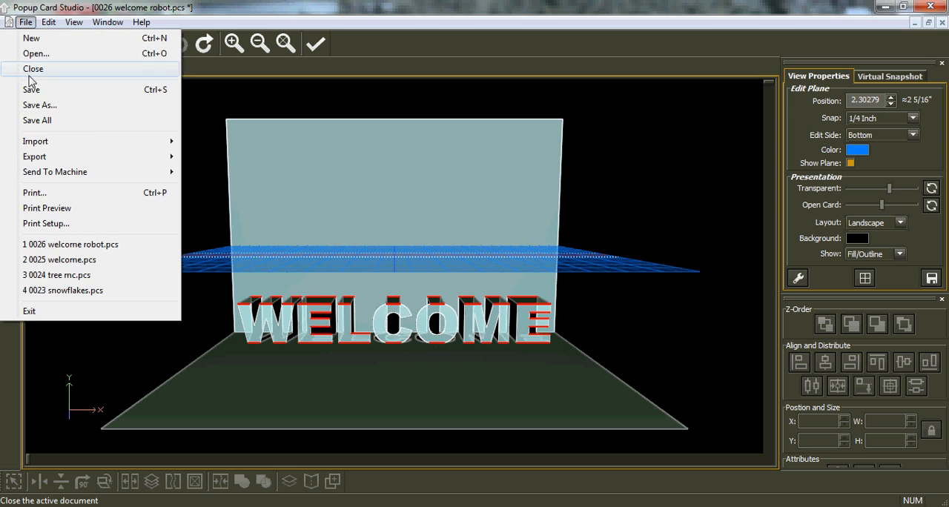
click(38, 106)
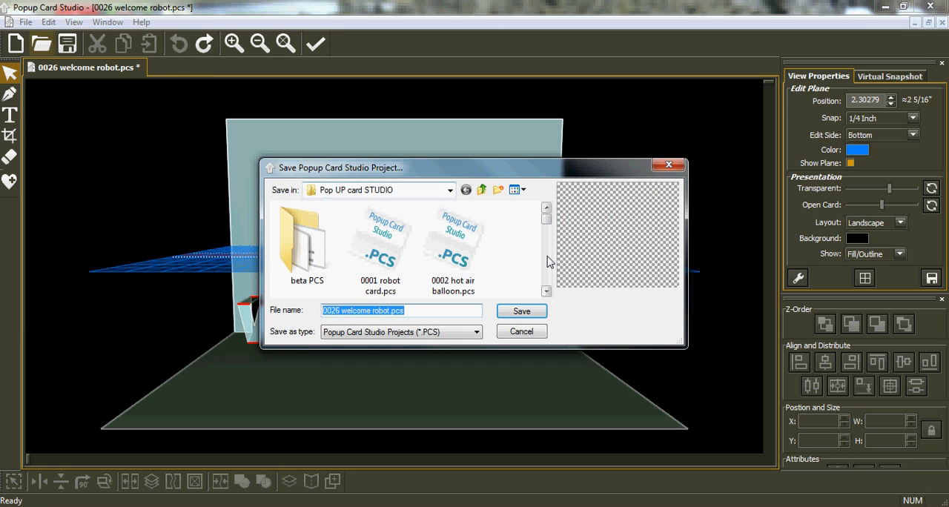
drag(546, 221, 550, 275)
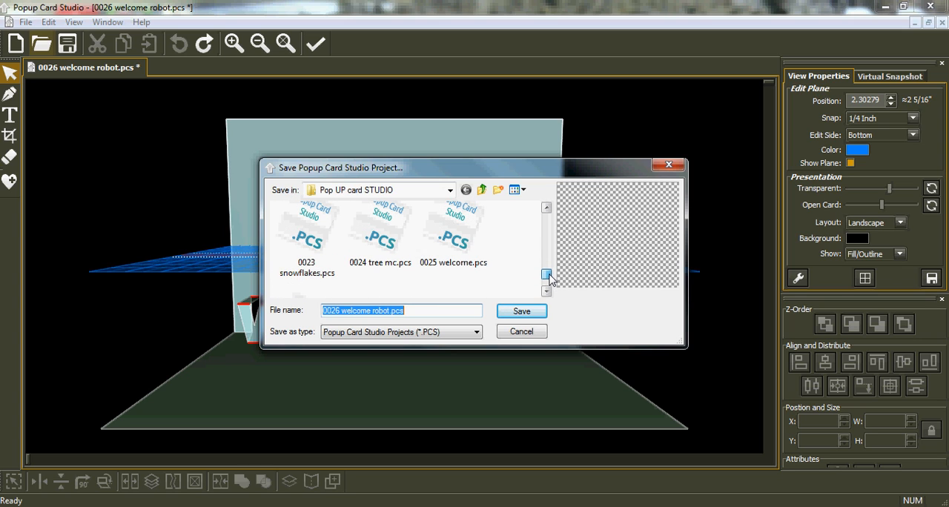
click(450, 241)
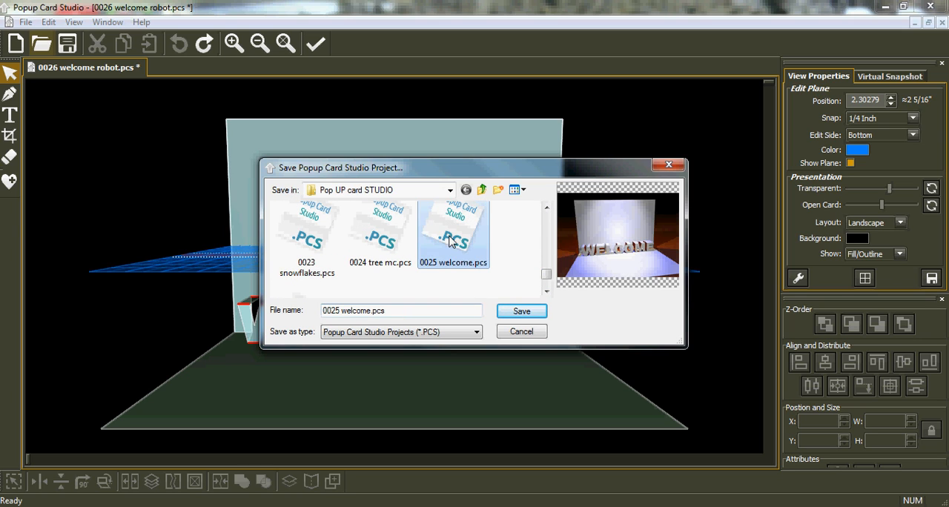
click(513, 312)
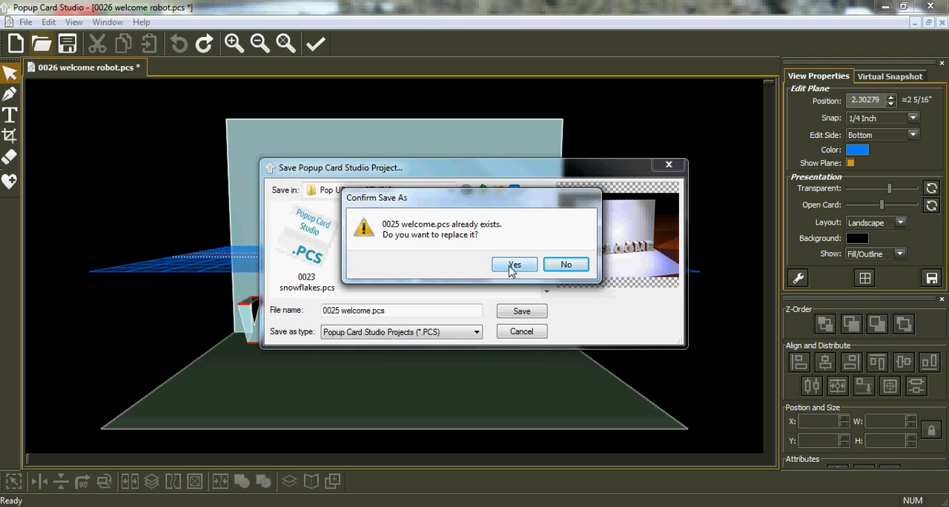
click(510, 268)
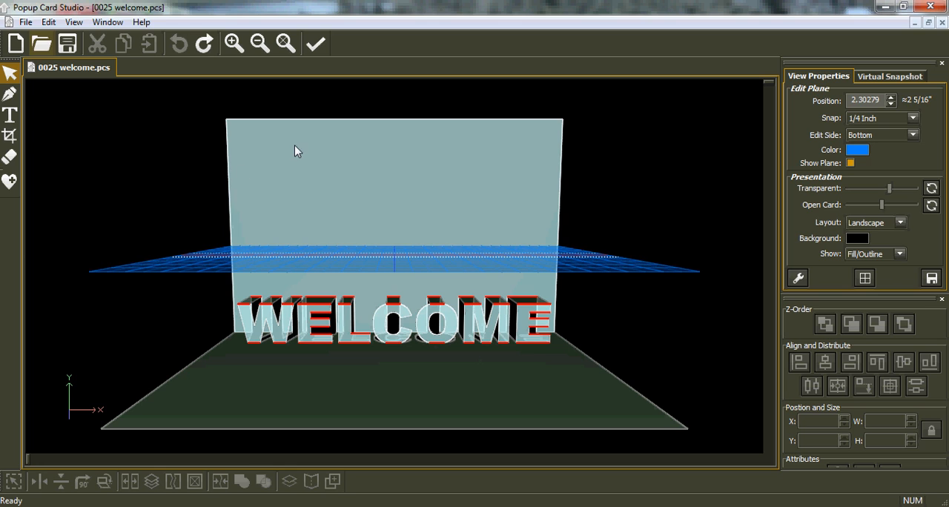
Open the project 0026 welcome robot.pcs from the Pop UP card STUDIO folder
click(40, 44)
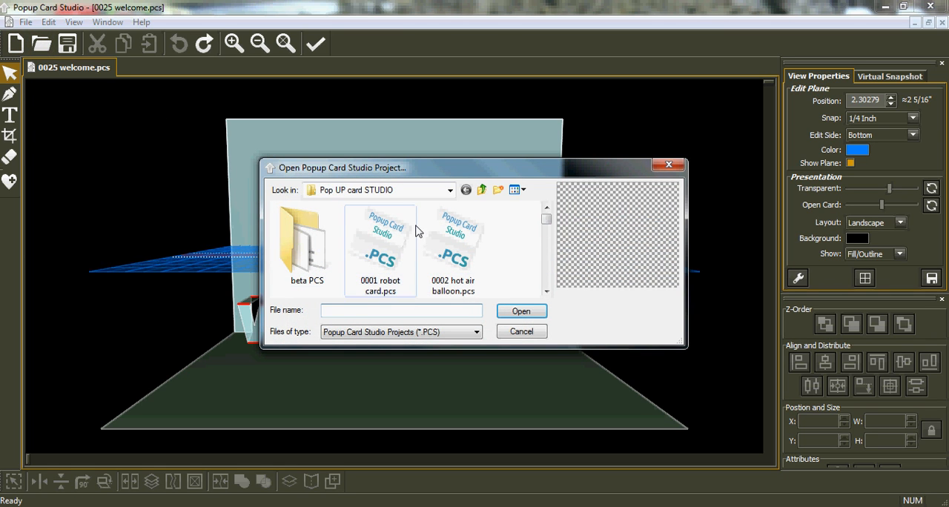
drag(546, 220, 550, 284)
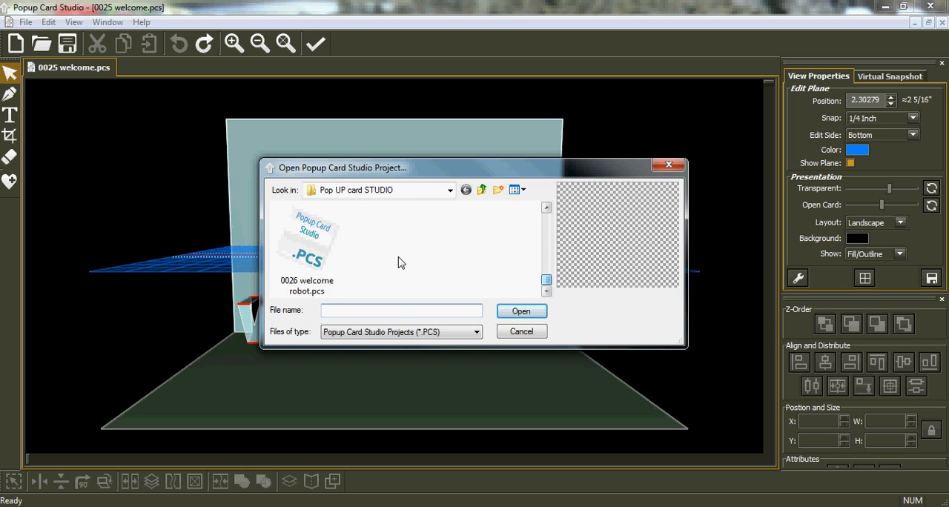
click(307, 248)
click(535, 313)
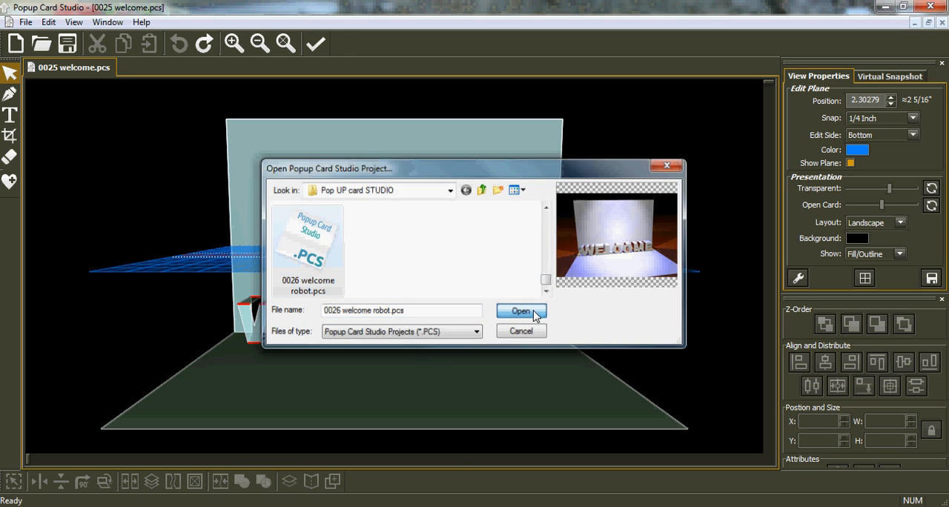
Preview the stored thumbnail of 0026 welcome robot.pcs in the open-project dialog without opening the file
click(41, 43)
drag(546, 215, 547, 289)
click(307, 248)
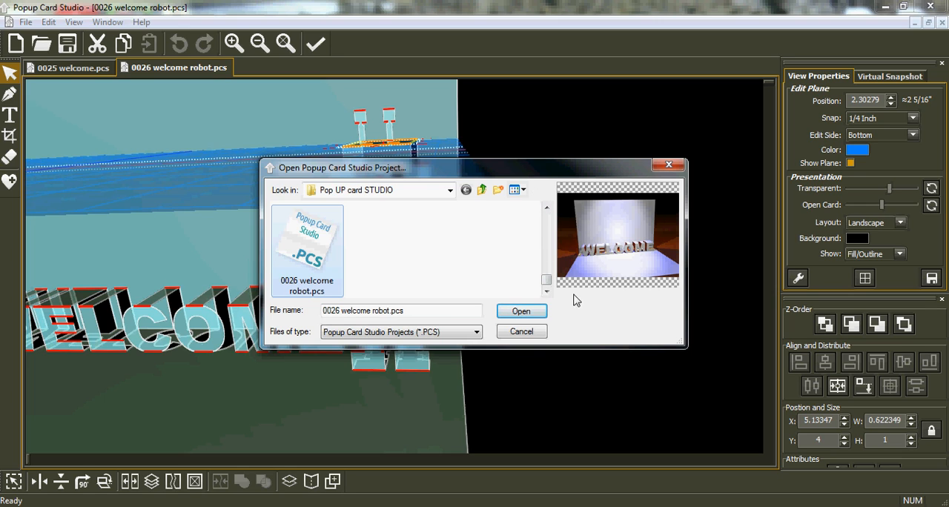
click(527, 333)
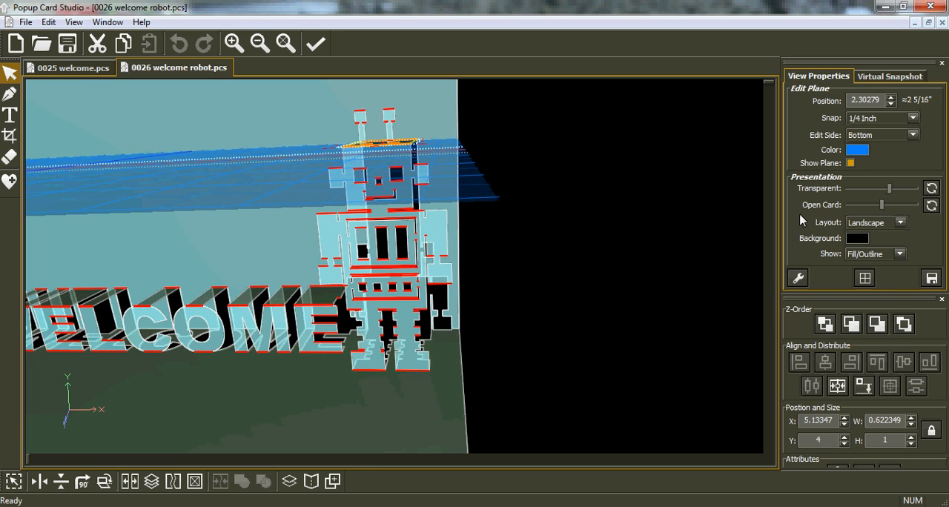
Hide the edit plane, and in the advanced view settings disable Hilite Horizontal Lines and enable Show Shape Hinging
click(849, 163)
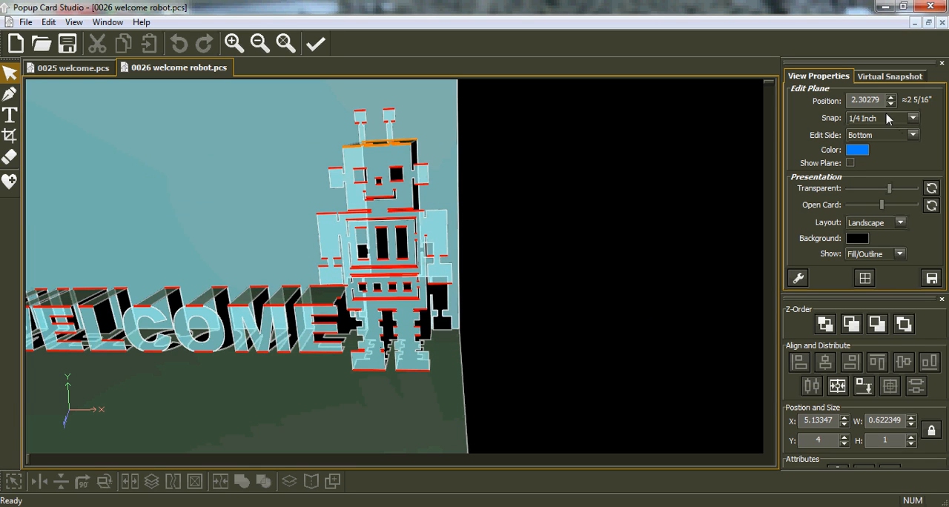
click(802, 281)
click(795, 189)
click(794, 225)
click(930, 137)
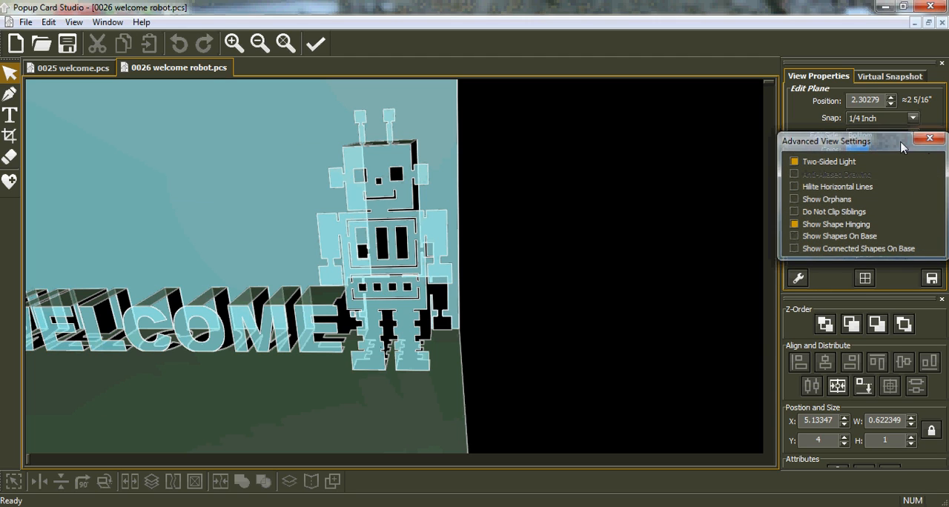
Render a Virtual Snapshot preview of the card from an angled view showing both the WELCOME lettering and the robot
middle_drag(302, 273, 332, 268)
middle_drag(281, 282, 410, 280)
scroll(410, 280, down, 3)
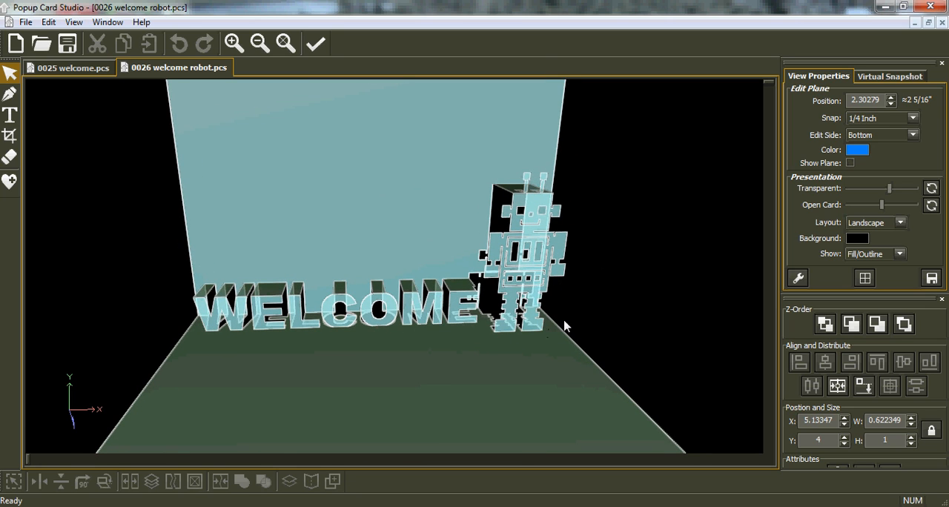
middle_drag(571, 324, 480, 320)
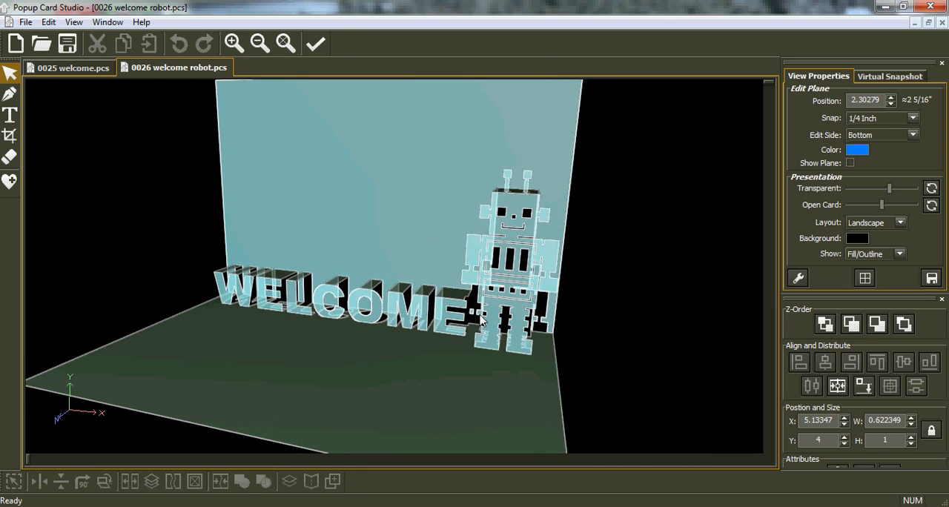
click(889, 77)
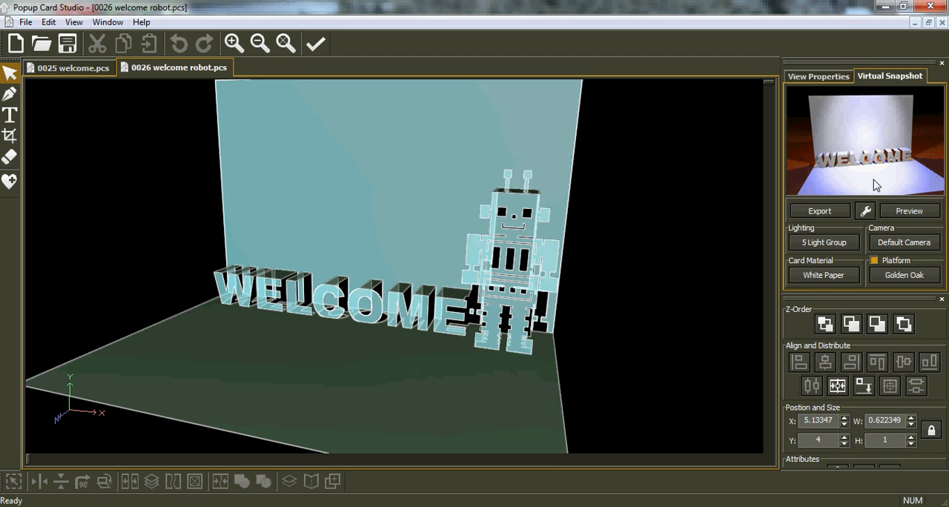
click(908, 214)
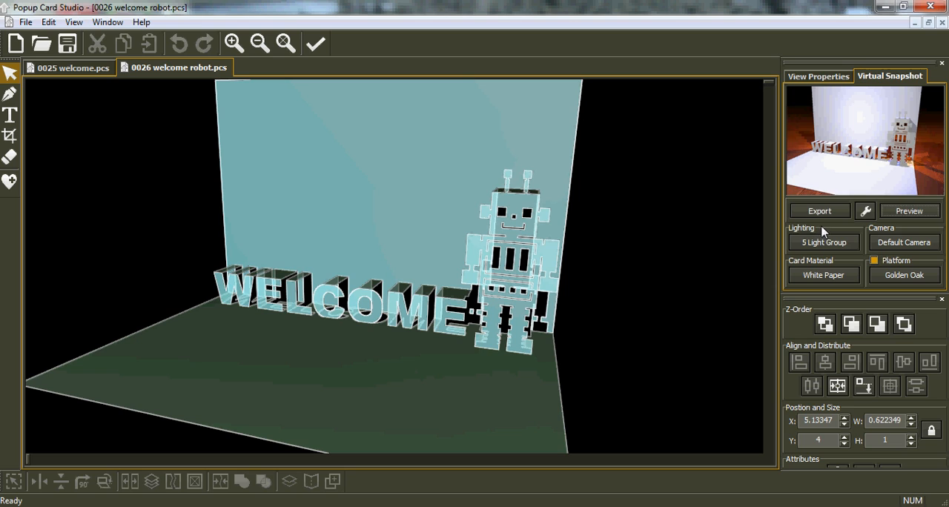
Set the rendered snapshot as the project thumbnail and save the project
click(819, 212)
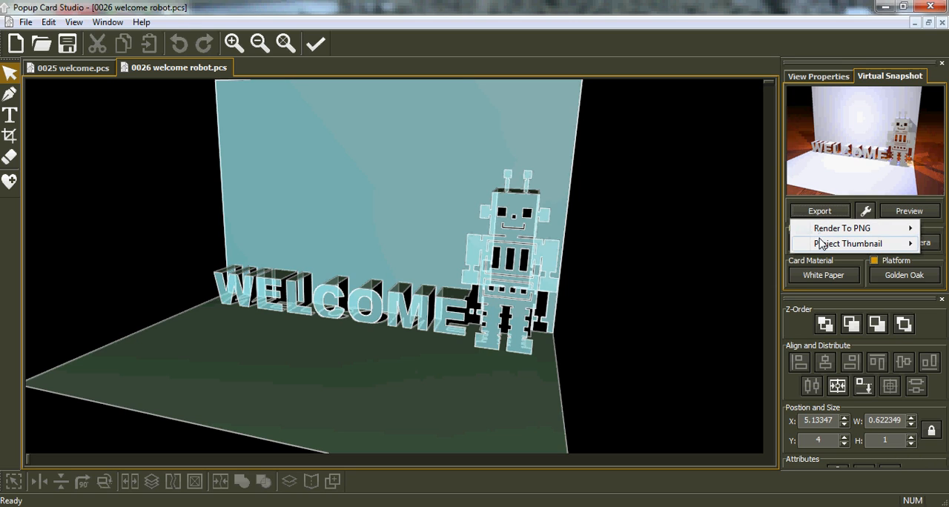
mouse_move(822, 248)
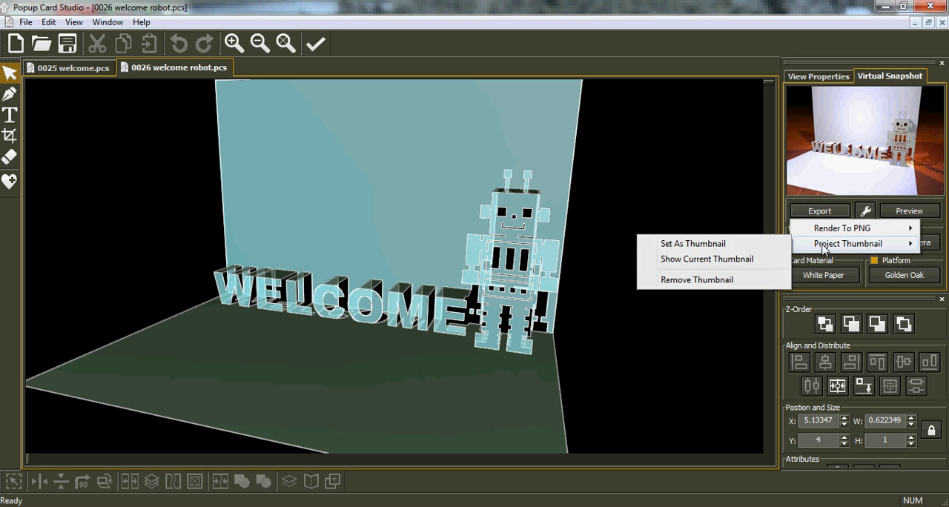
click(716, 249)
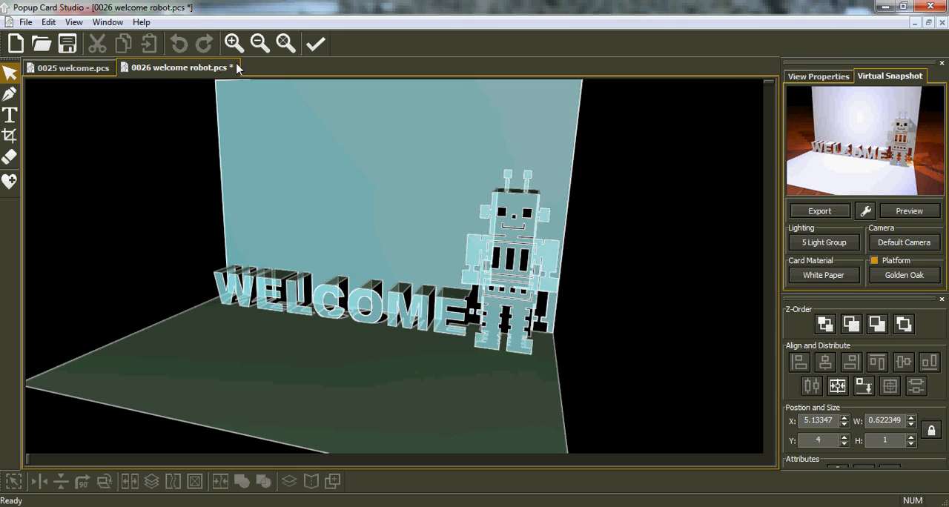
click(66, 46)
Preview the updated thumbnail of 0026 welcome robot.pcs among the saved projects without opening the file
click(41, 43)
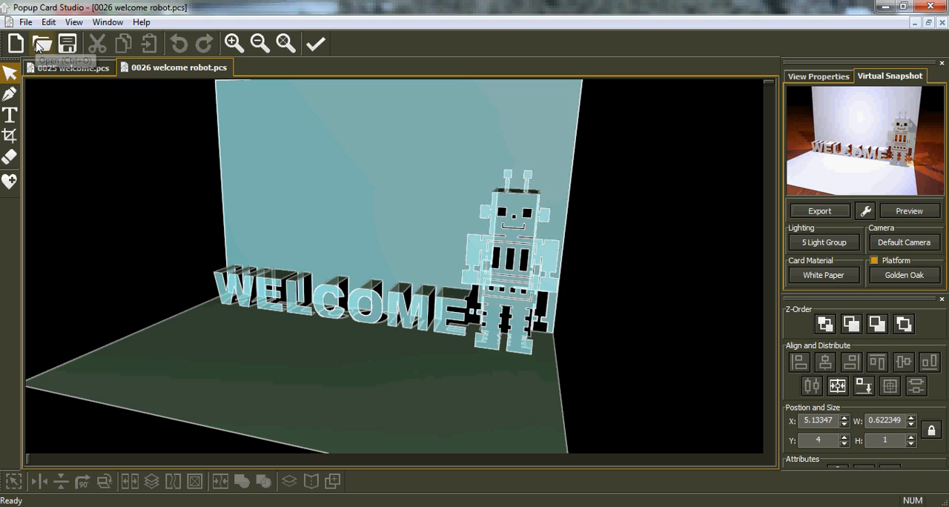
drag(546, 219, 556, 287)
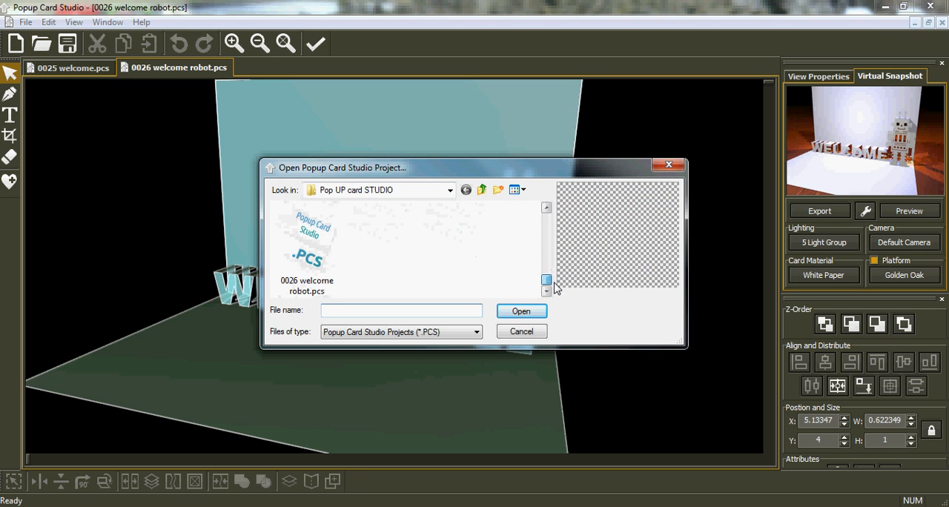
click(304, 260)
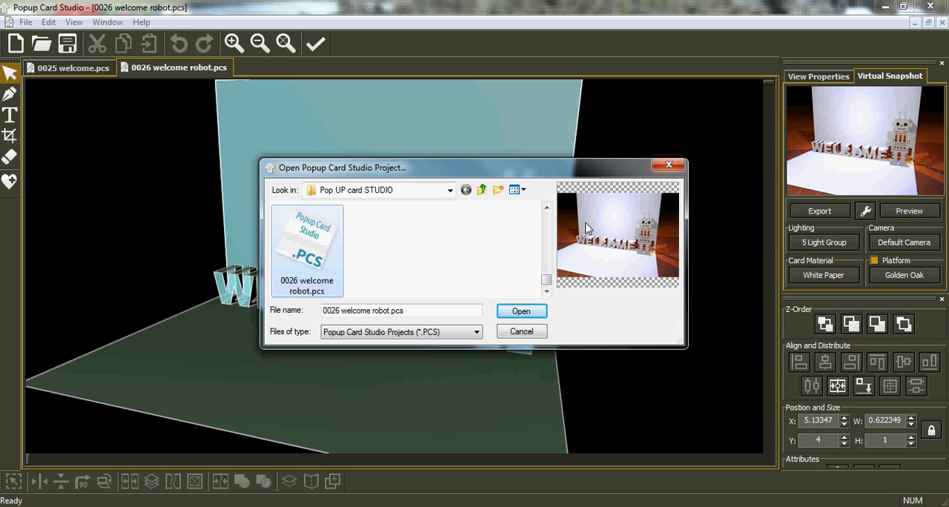
click(510, 334)
Compare the lettering-only 0025 welcome.pcs with the robot card, and inspect the robot card from several angles
click(67, 68)
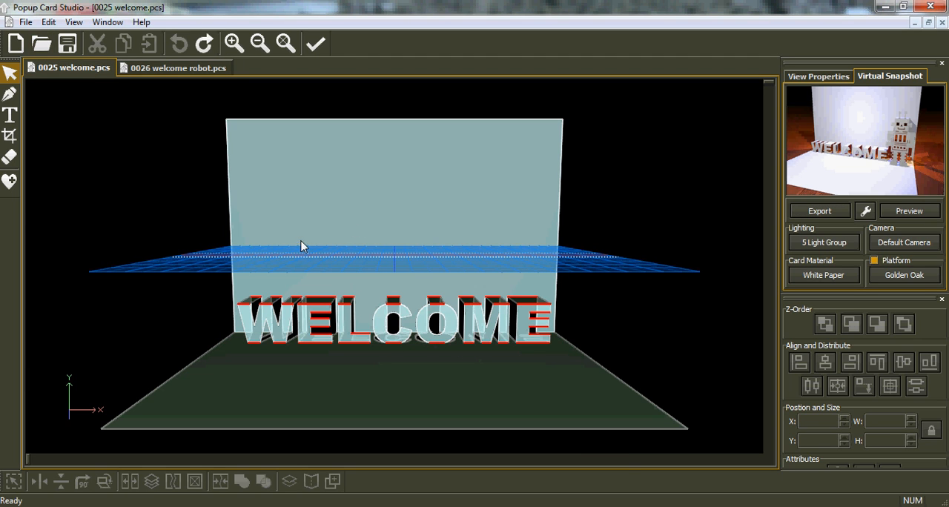
click(182, 69)
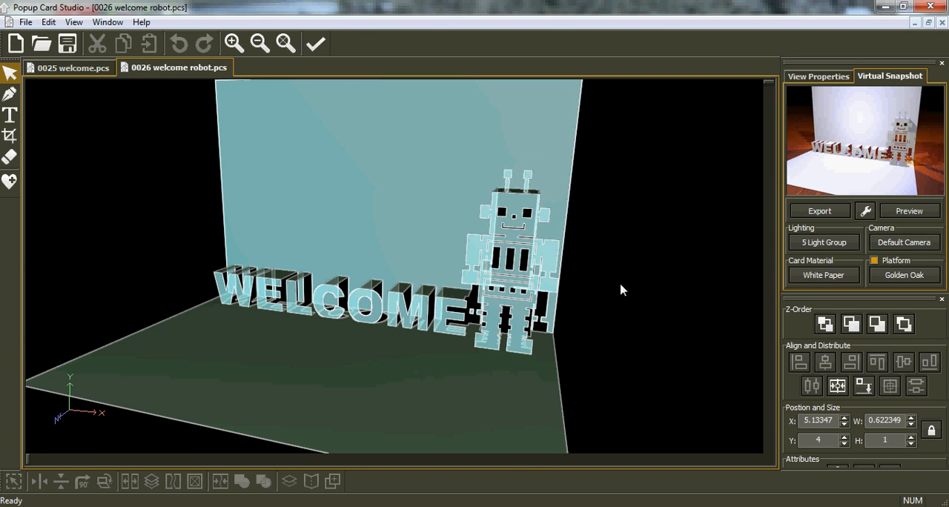
drag(604, 275, 334, 283)
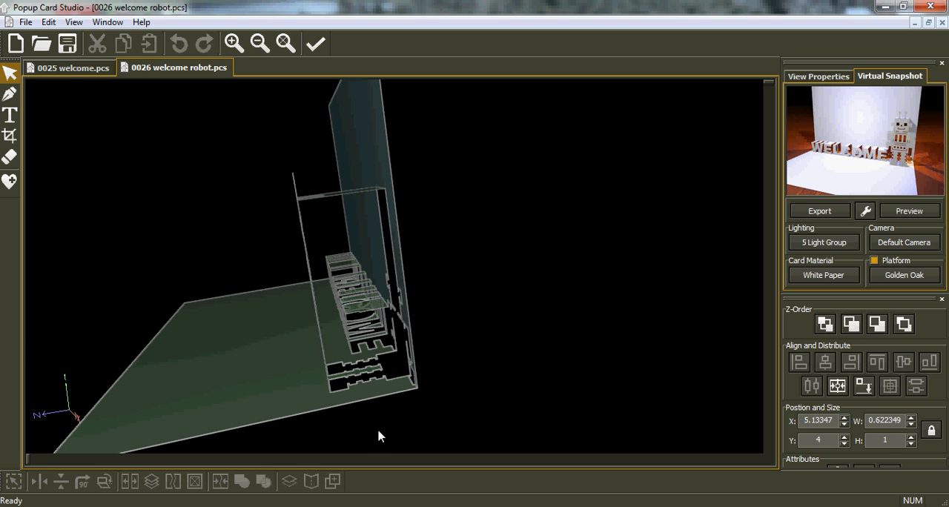
drag(403, 393, 462, 299)
drag(409, 235, 587, 215)
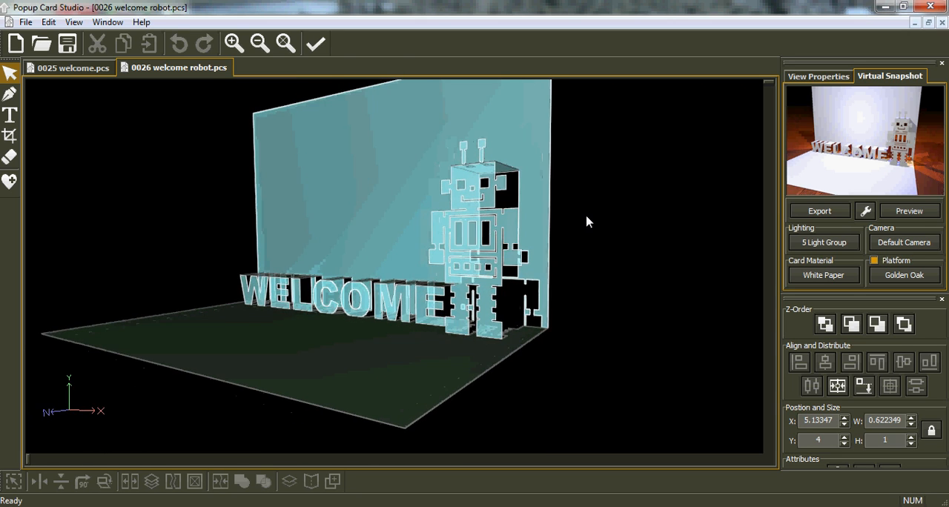
drag(252, 235, 221, 239)
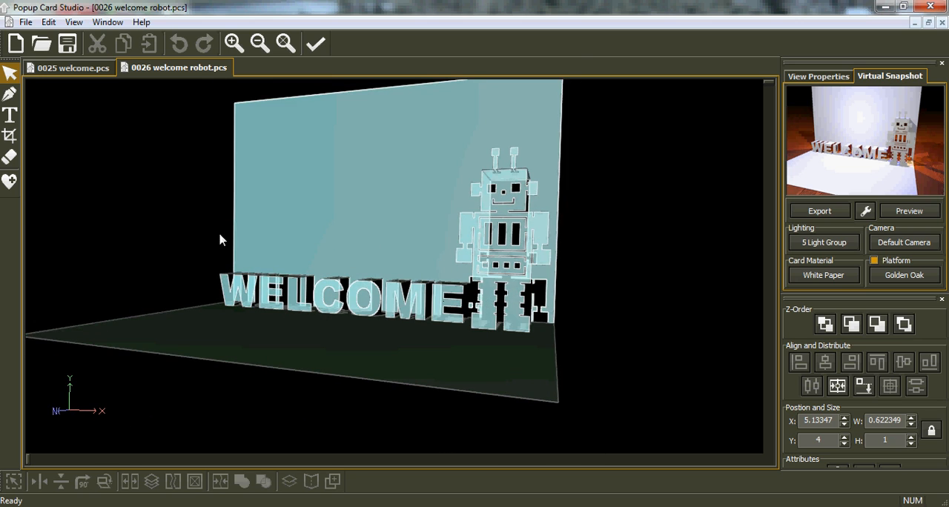
drag(195, 267, 242, 254)
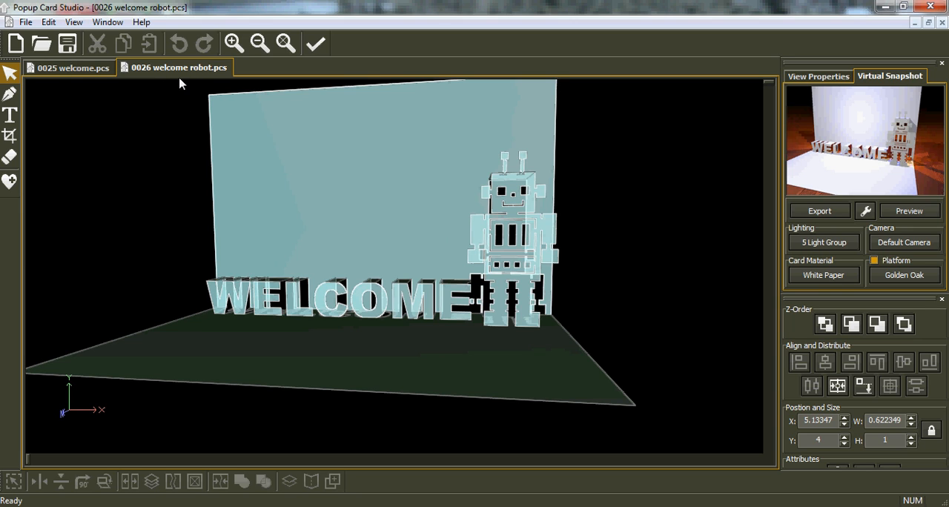
Save a copy of the robot card project under the name 0026 welcome bear
click(26, 21)
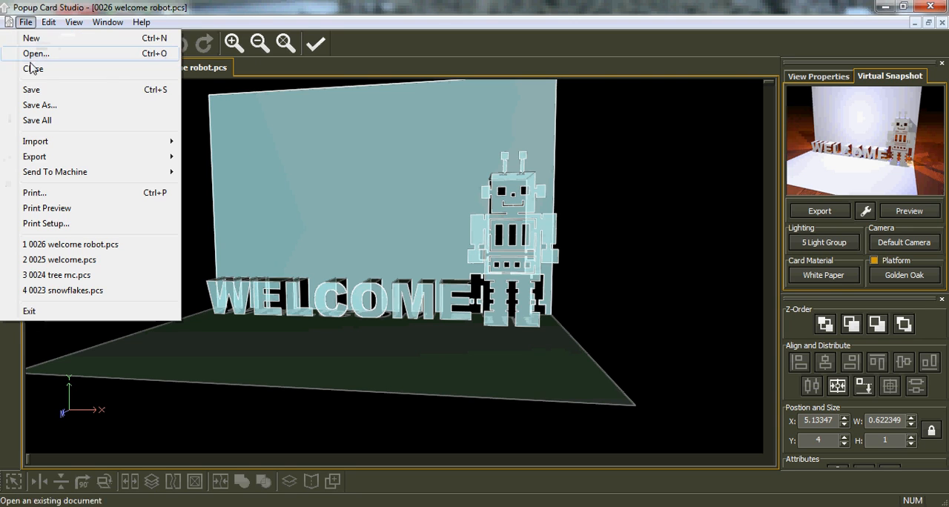
click(38, 105)
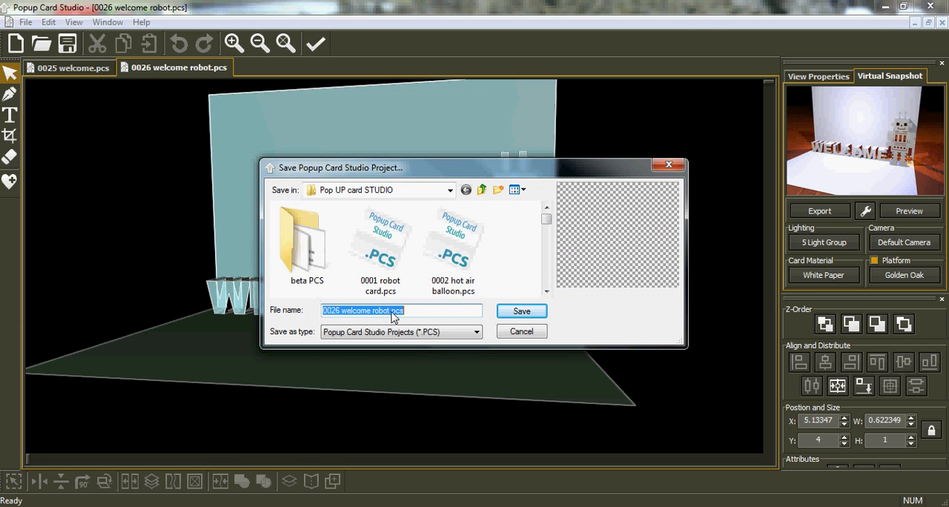
drag(412, 317, 376, 314)
key(BackSpace)
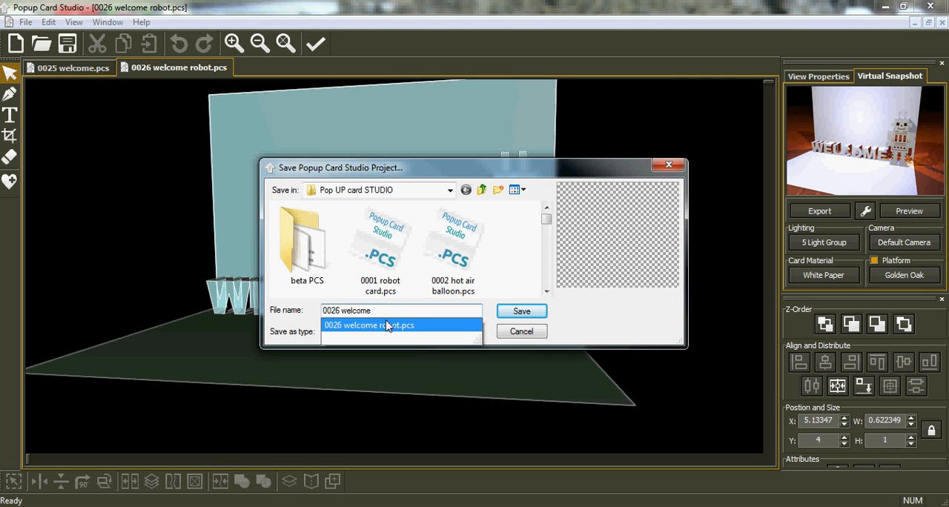
text(bear)
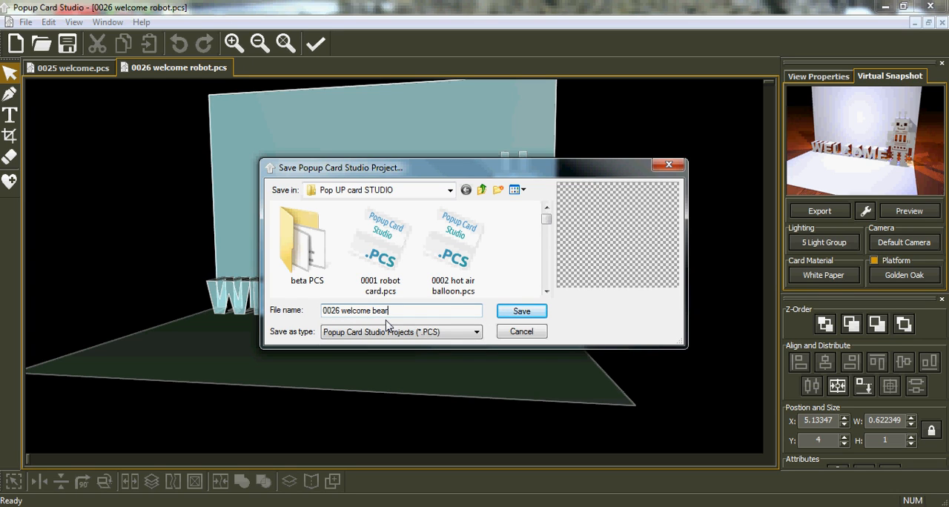
key(Return)
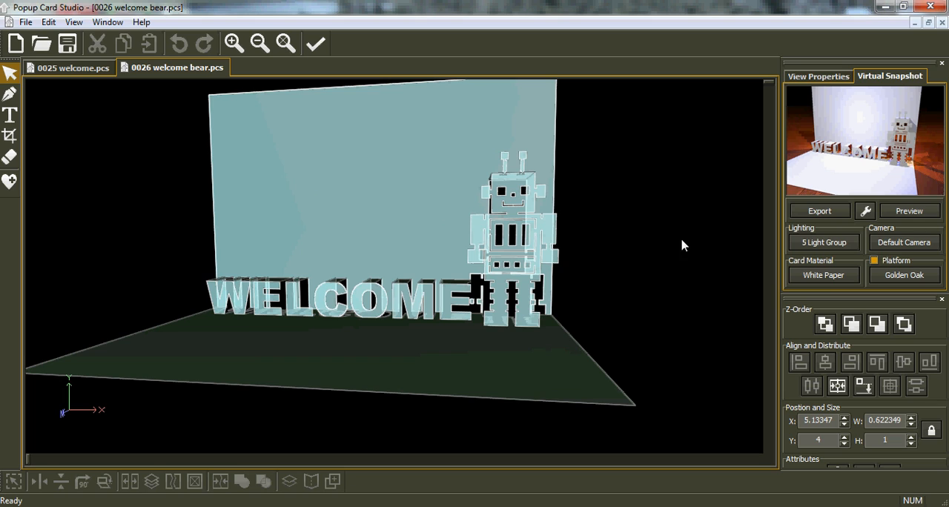
Show the edit plane again and cut the rectangular shape that joins the top of the robot's head to the card back
click(822, 77)
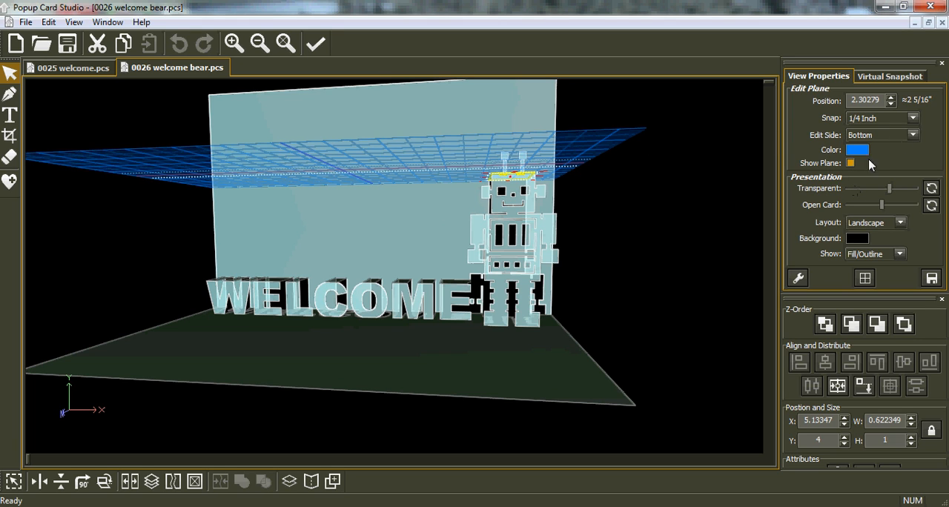
right_drag(522, 178, 511, 237)
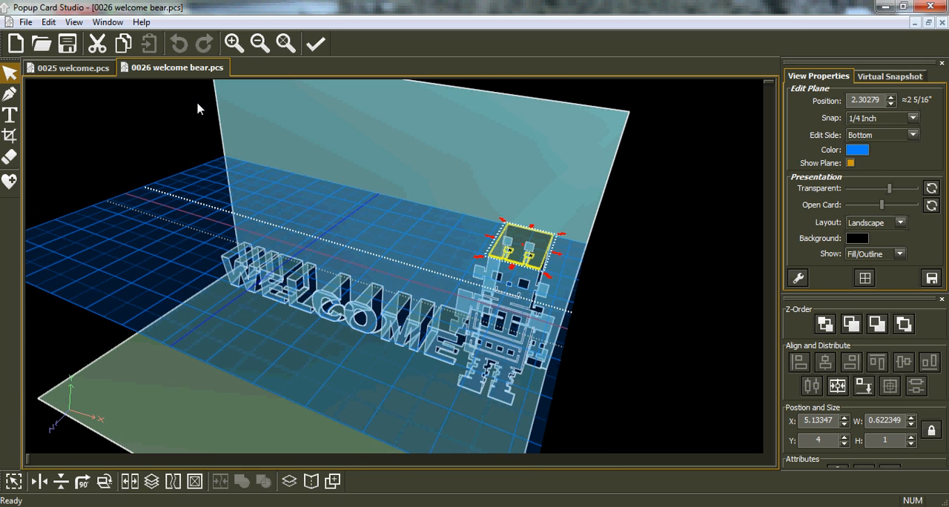
click(97, 43)
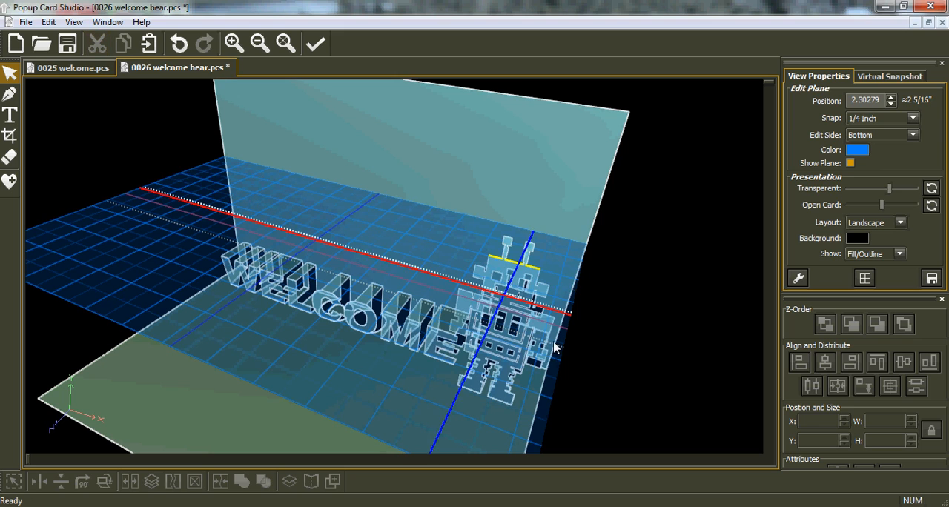
Set the edit side to Back, cut the robot shape from the card, and save the project
click(912, 134)
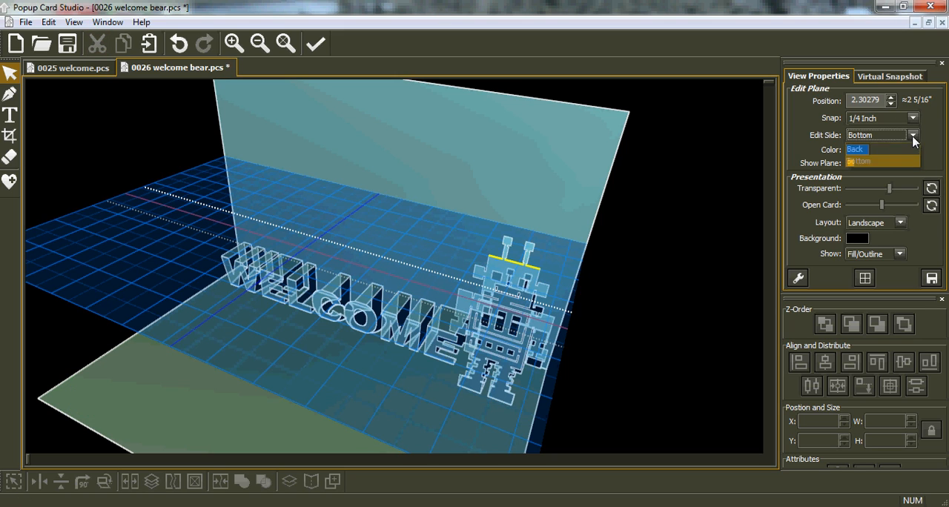
click(872, 149)
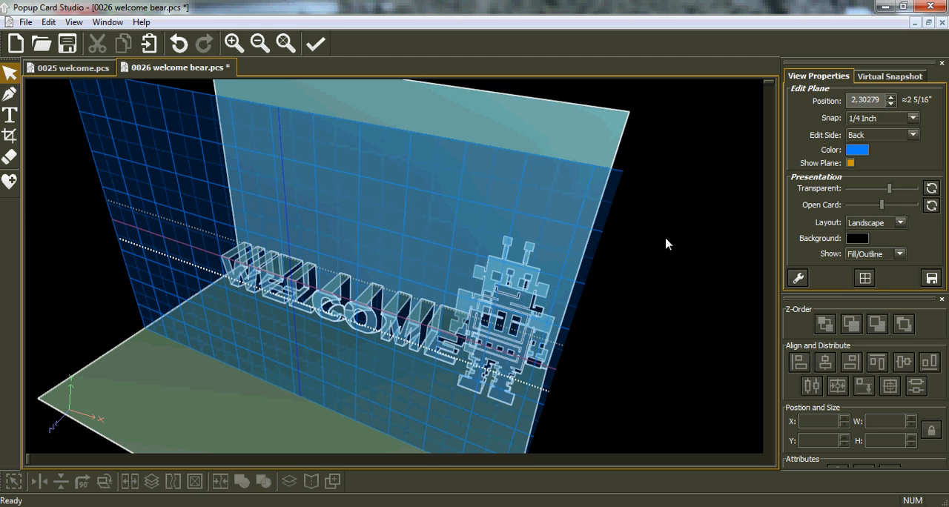
key(Tab)
key(Tab)
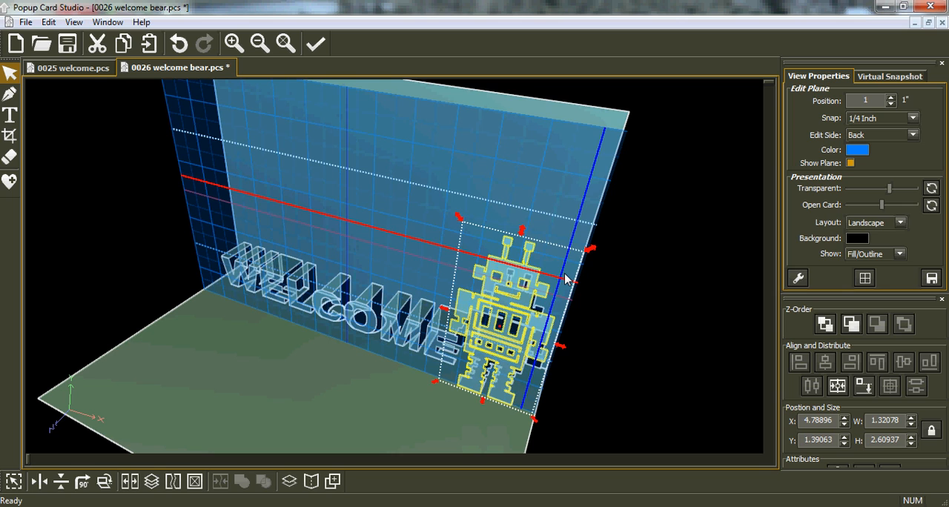
key(Tab)
key(Tab)
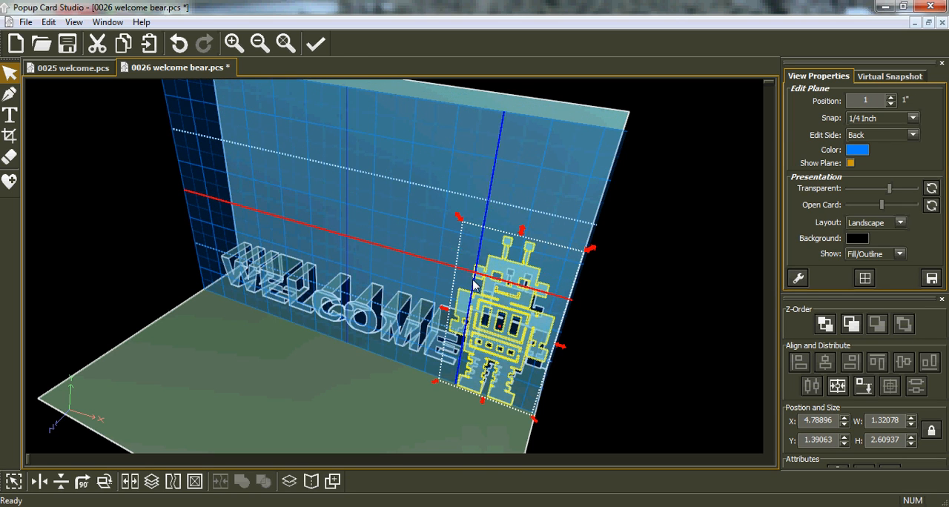
click(97, 43)
middle_drag(365, 359, 444, 315)
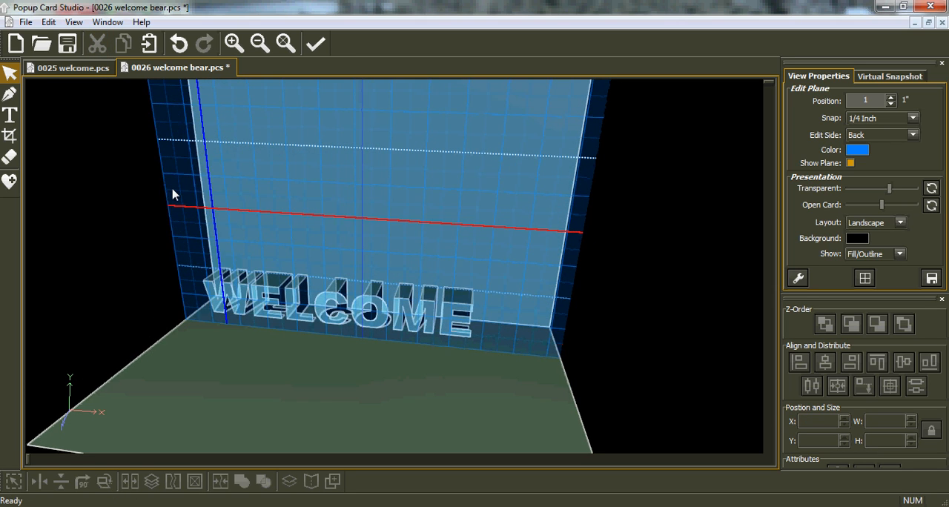
click(67, 44)
middle_drag(336, 273, 338, 260)
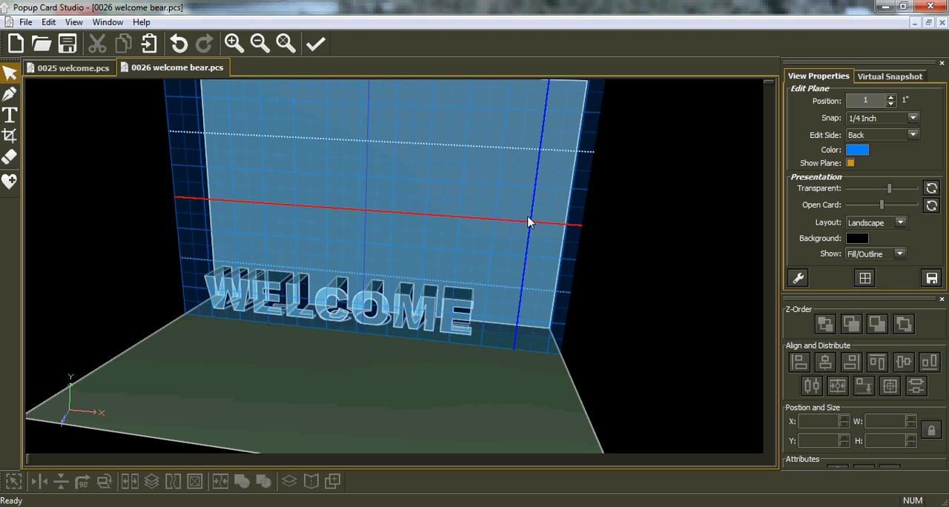
Import low head light house.svg and place the lighthouse after the E of WELCOME at X 5, Y 1
click(41, 44)
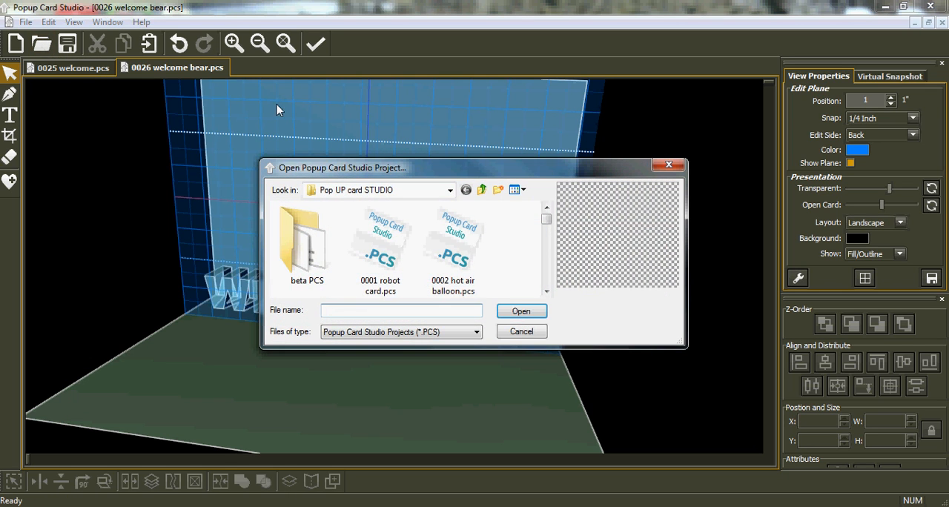
click(668, 164)
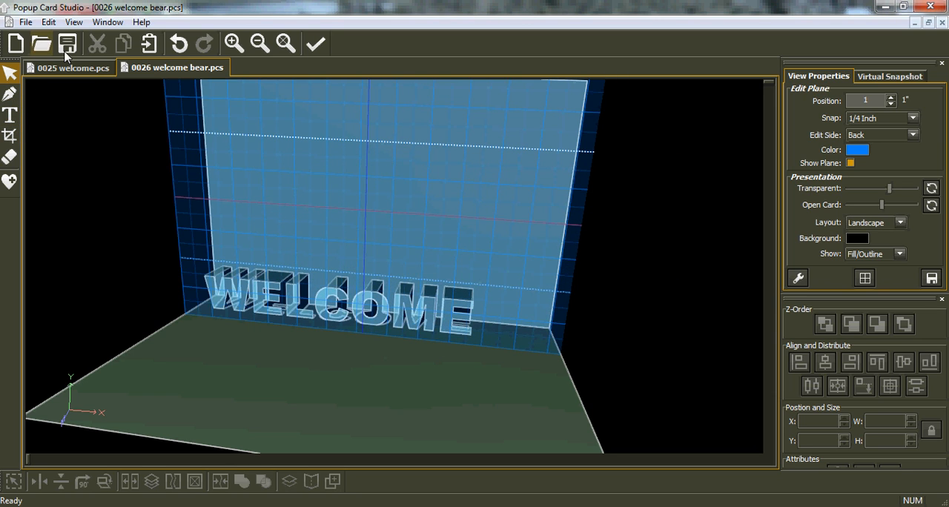
click(23, 23)
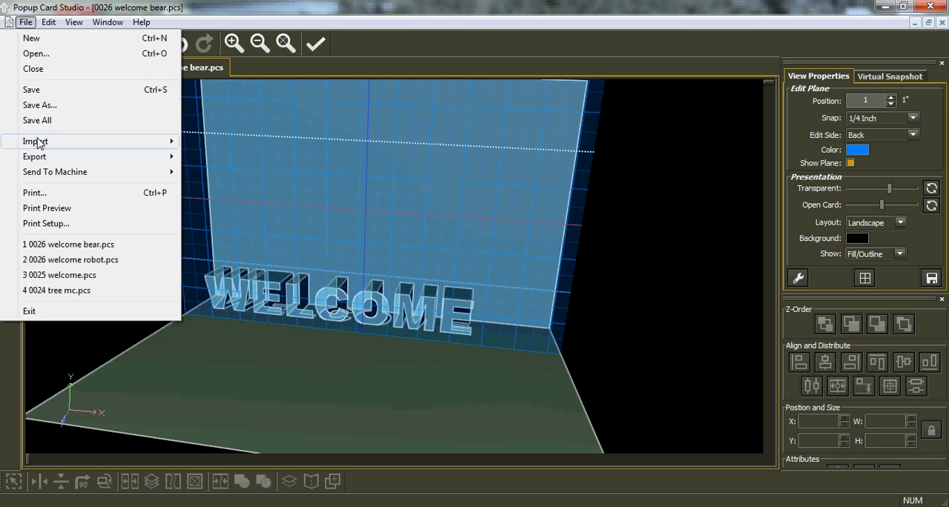
mouse_move(68, 143)
click(214, 147)
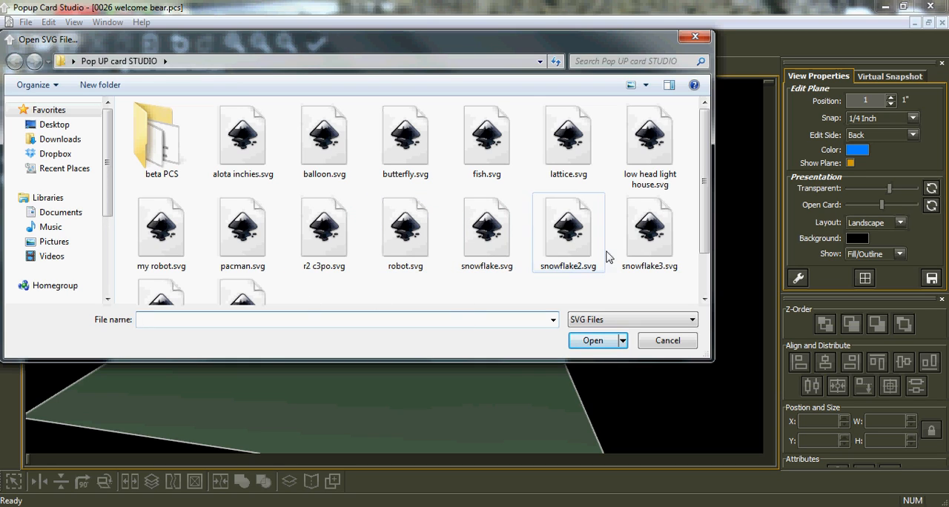
drag(704, 242, 706, 194)
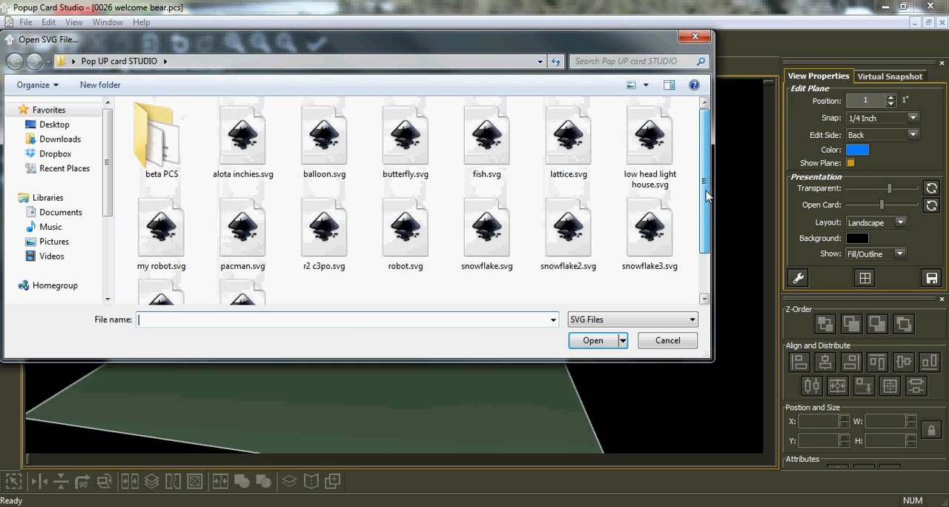
click(638, 150)
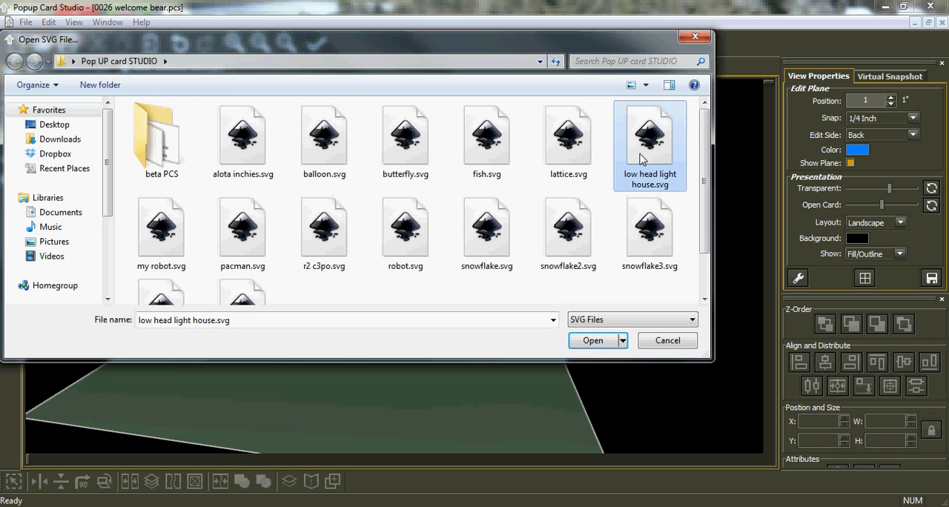
double_click(642, 160)
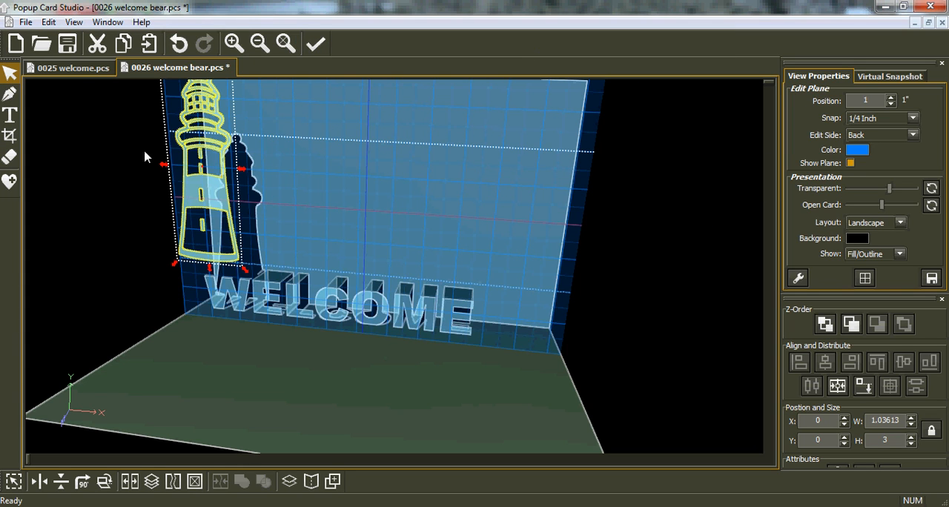
drag(196, 152, 502, 236)
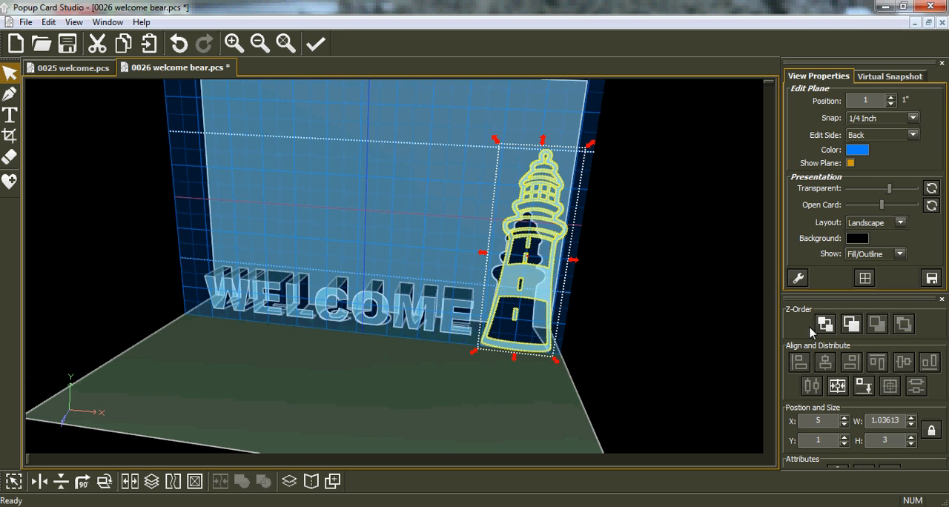
Enable Hilite Horizontal Lines in the advanced view settings
click(800, 278)
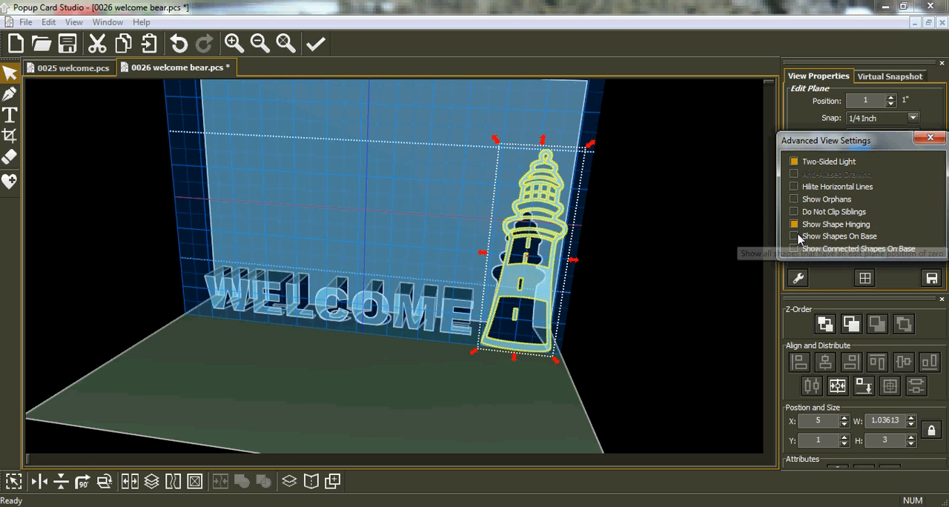
click(794, 187)
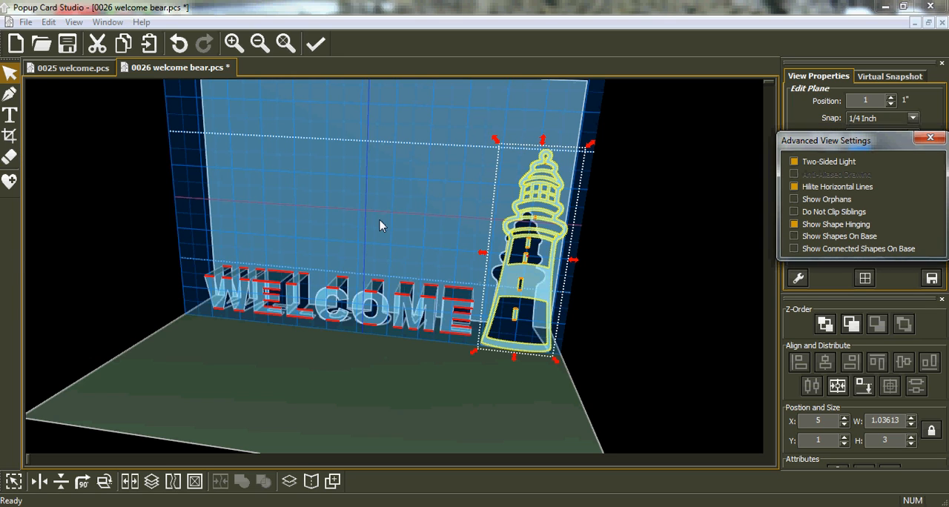
click(924, 143)
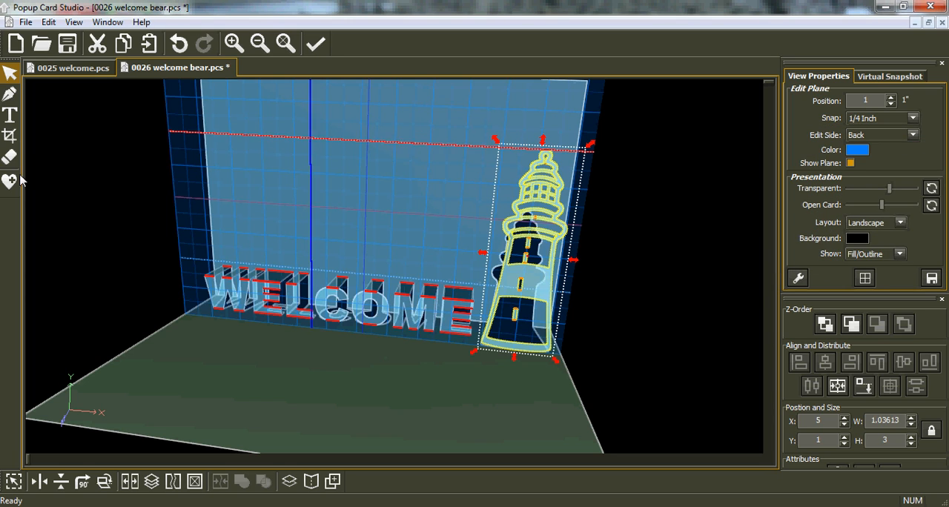
Activate the Crop tool with the Exclusive Rectangle option
click(9, 138)
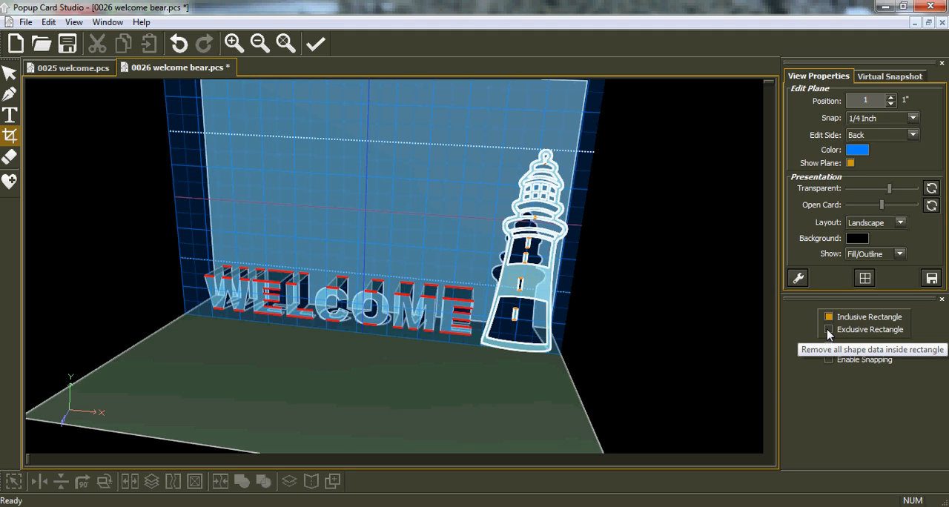
click(828, 330)
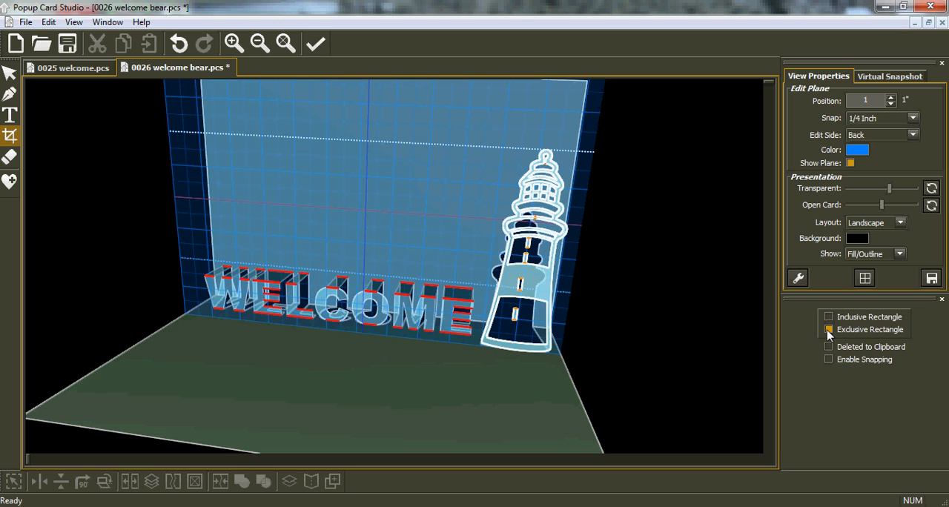
drag(458, 362, 559, 359)
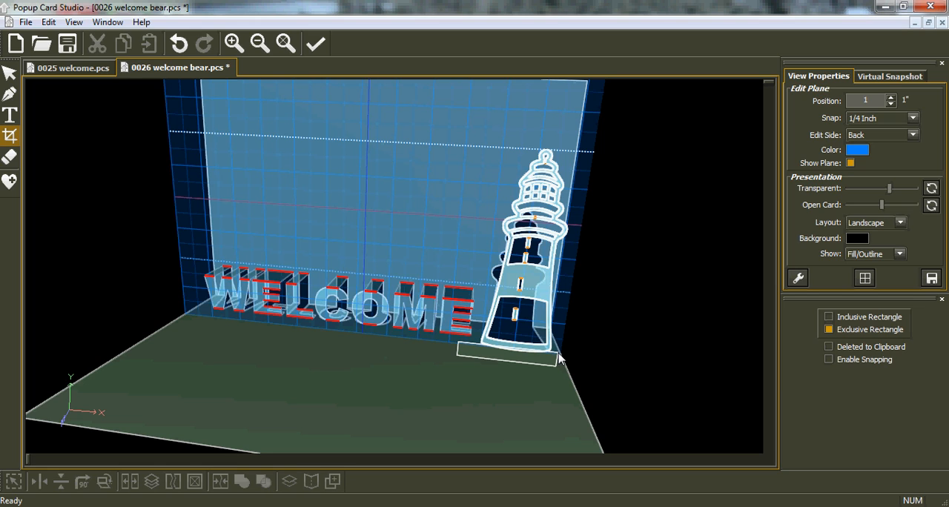
drag(559, 359, 560, 359)
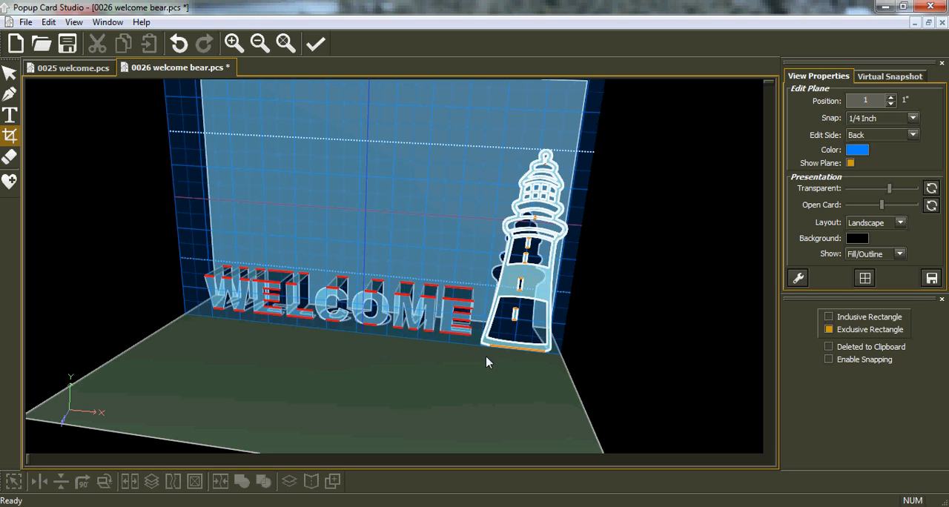
click(179, 43)
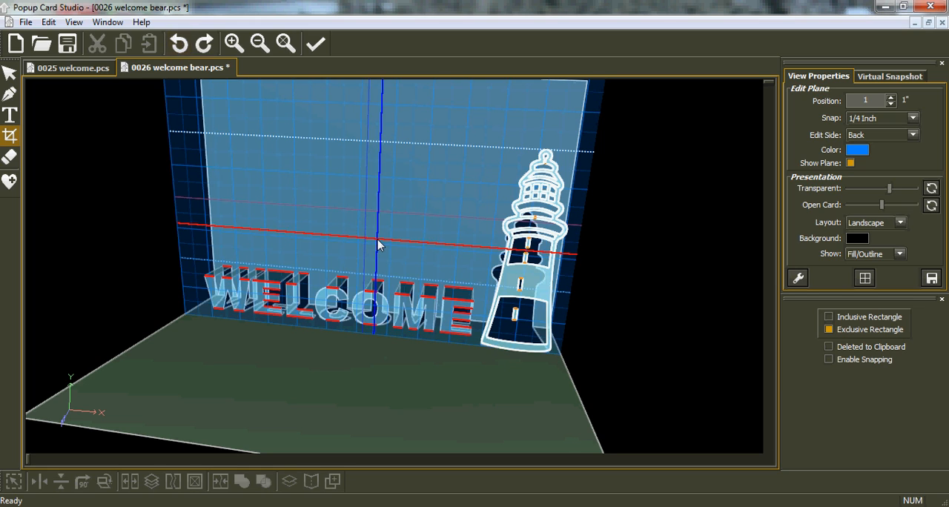
Crop the curved base and the tip of the lighthouse into straight horizontal edges using exclusive rectangles
scroll(511, 402, up, 3)
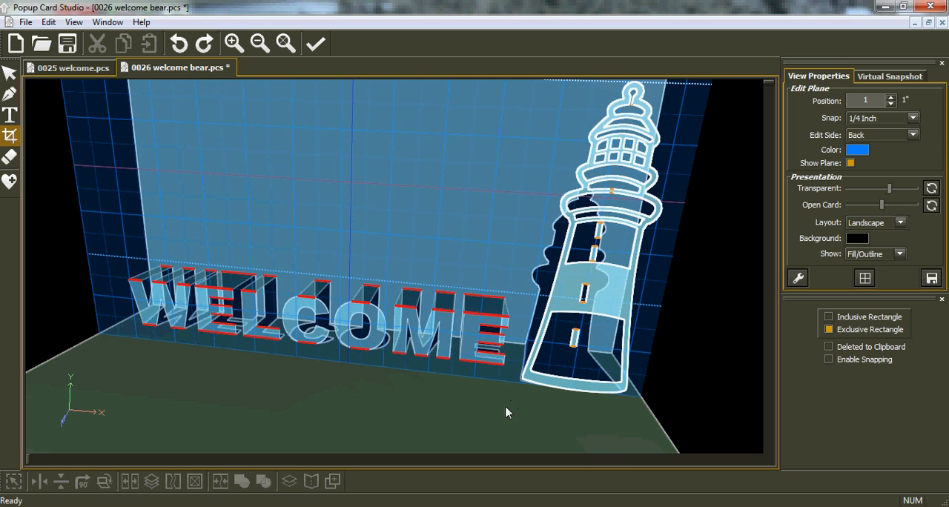
drag(504, 400, 640, 401)
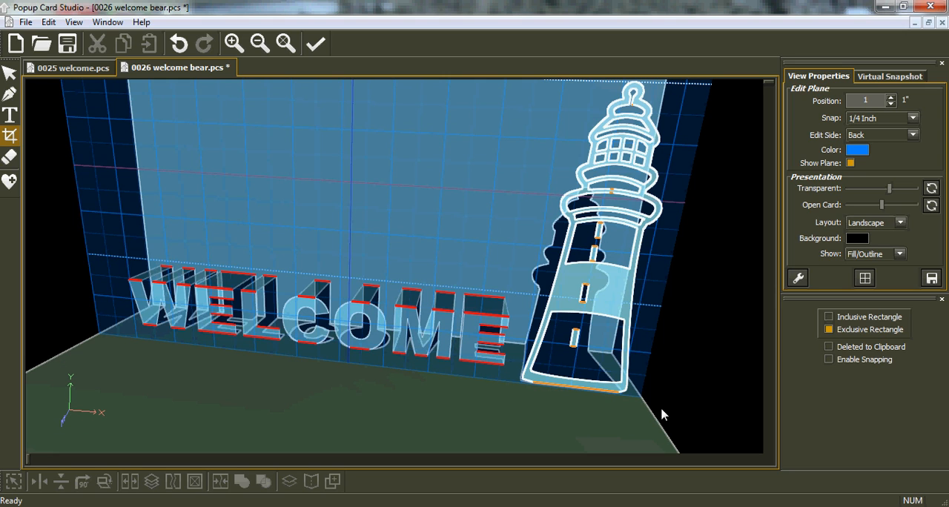
right_drag(719, 277, 714, 297)
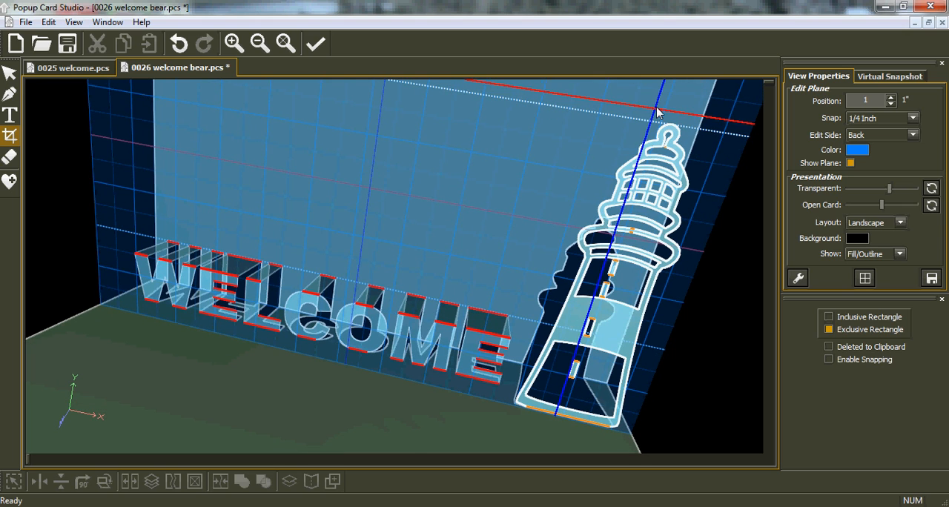
drag(655, 109, 697, 138)
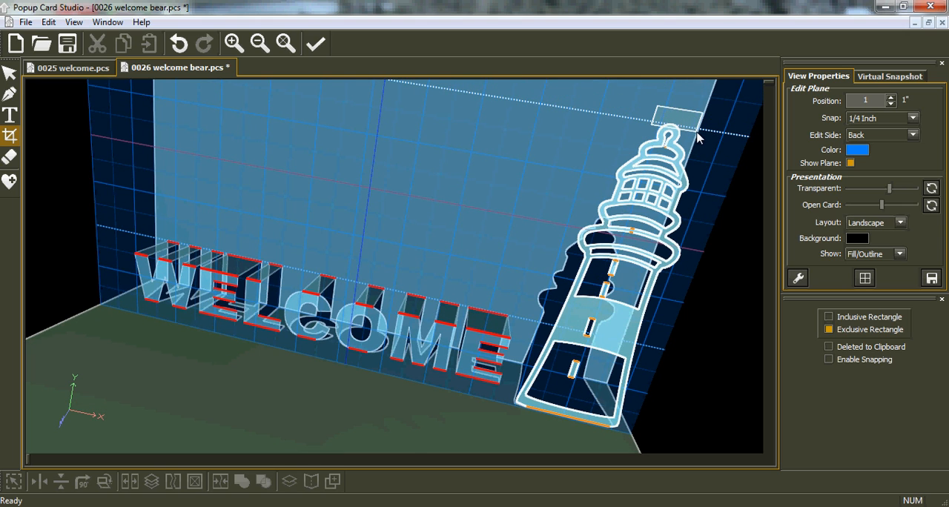
drag(698, 138, 700, 138)
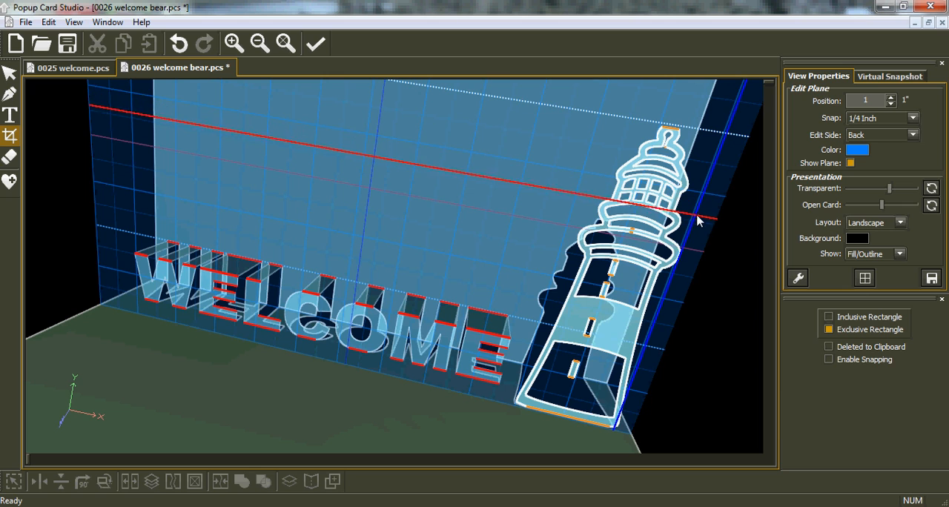
Select the cropped lighthouse and save the project under the new name 0026 welcome light house
middle_drag(713, 208, 675, 195)
click(10, 72)
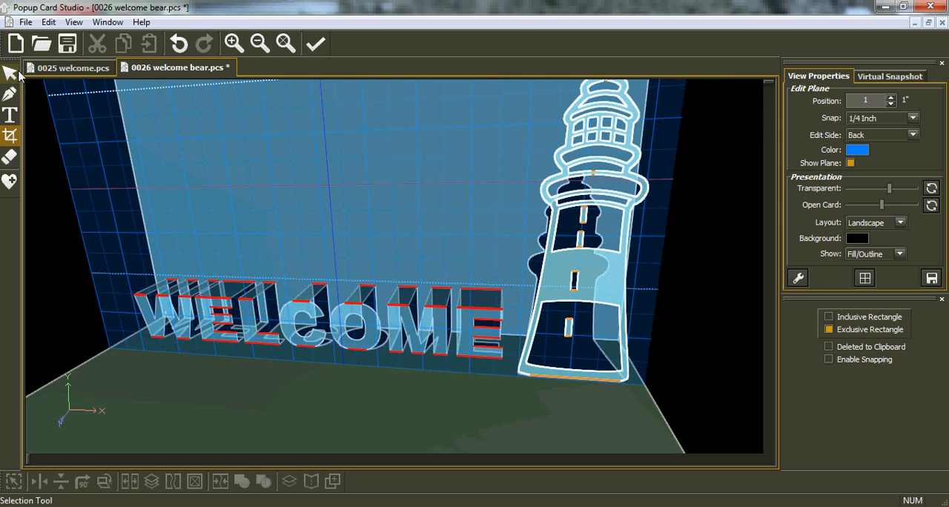
click(579, 300)
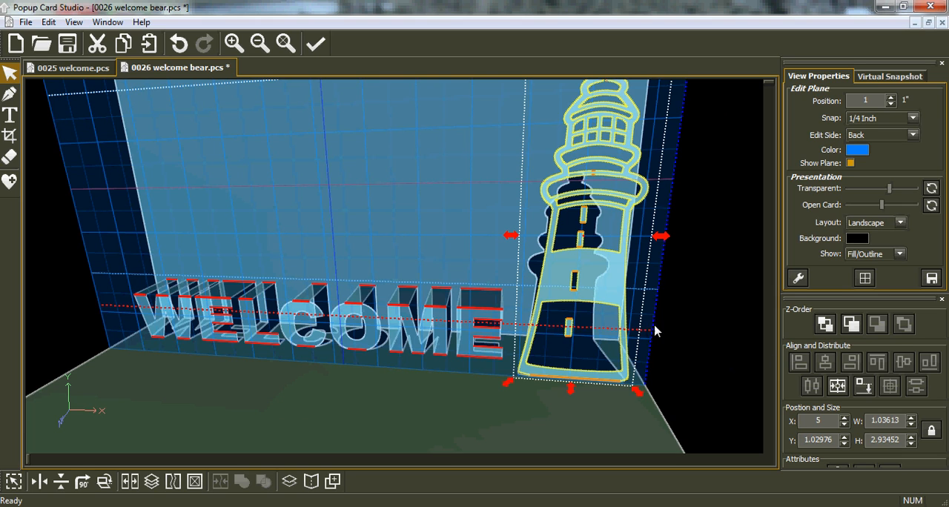
click(26, 22)
click(35, 107)
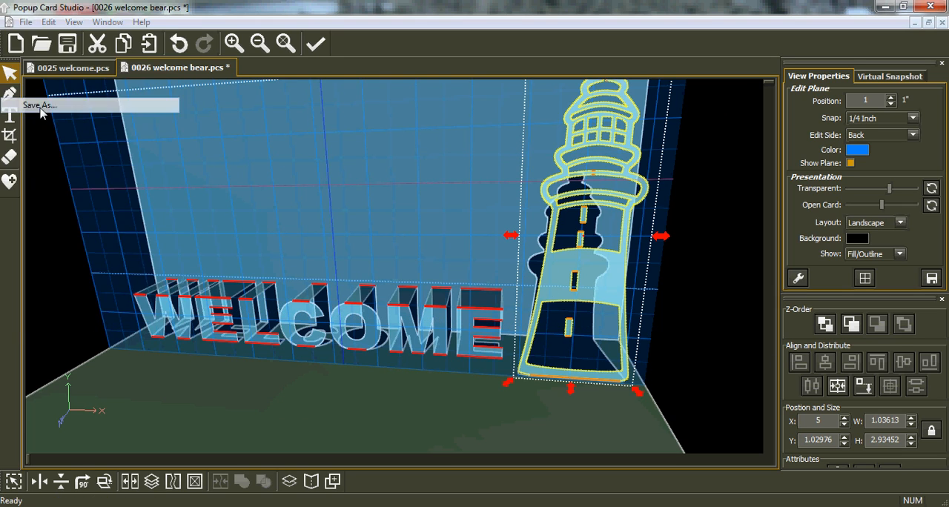
drag(408, 316, 375, 313)
key(BackSpace)
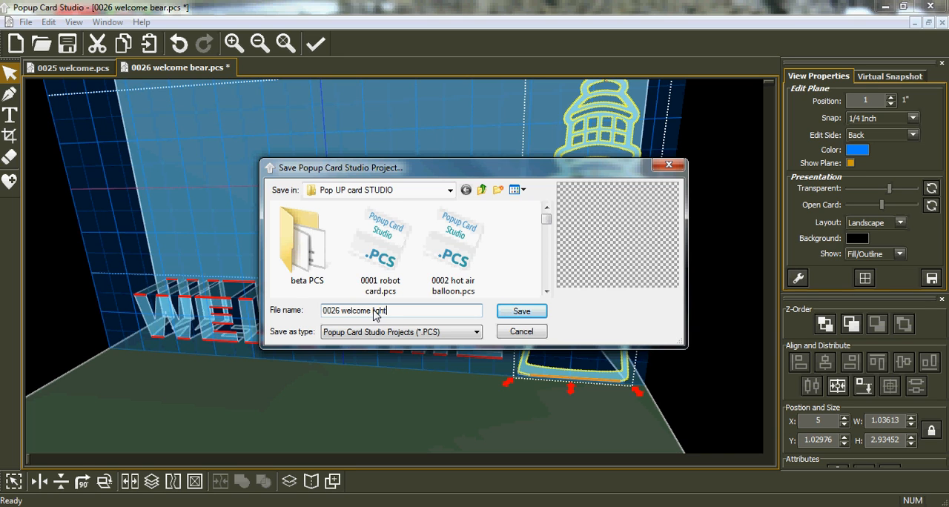
key(Return)
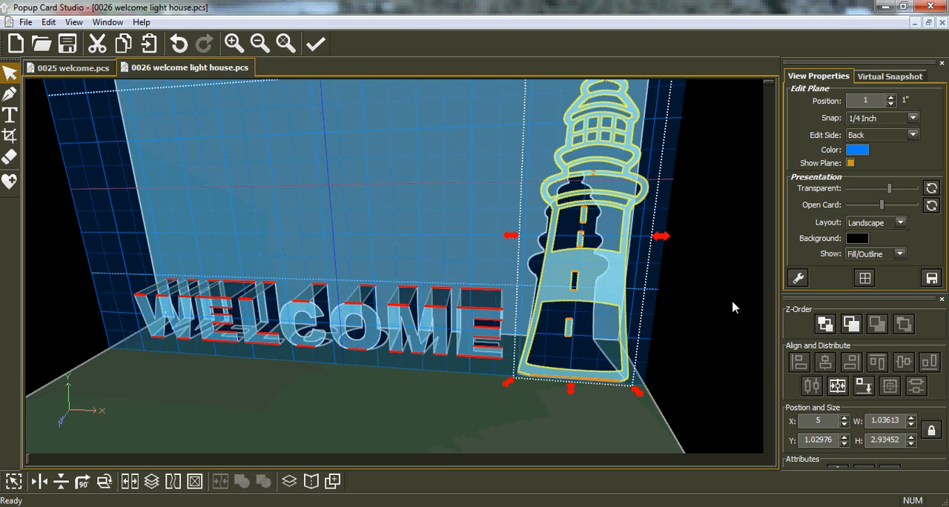
Align the selected lighthouse's straight base to the bottom-most plane
click(866, 387)
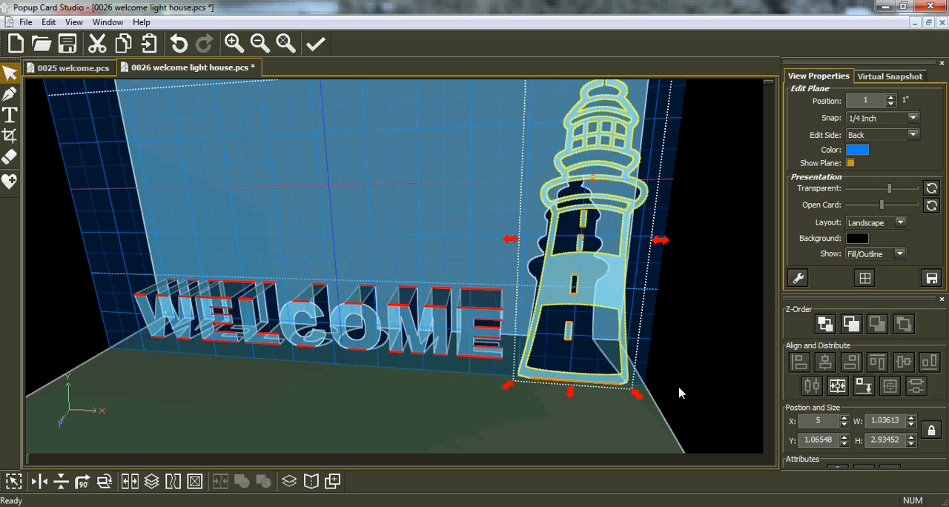
key(Left)
key(Left)
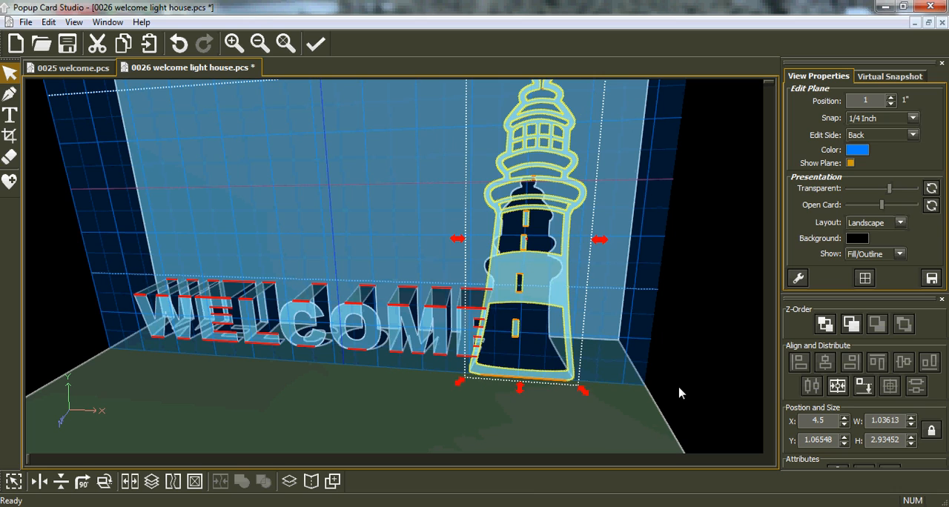
key(Right)
key(Right)
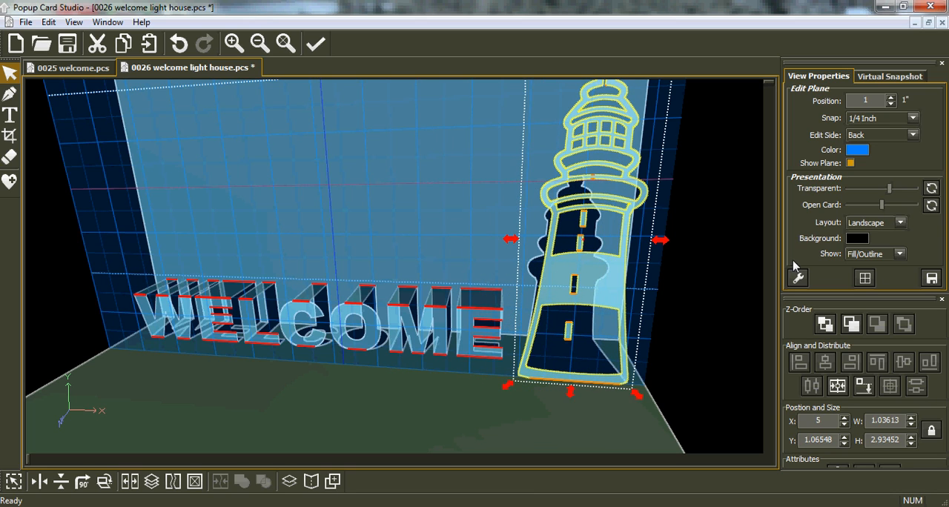
Set the snap to 1/128 inch, nudge the lighthouse toward WELCOME to X 4.96875, and recheck its bottom-plane alignment
click(912, 118)
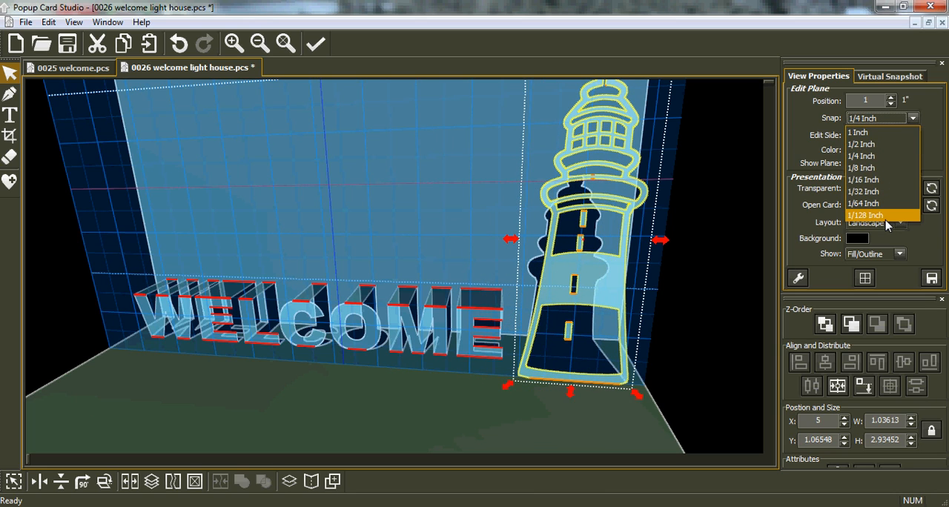
click(885, 216)
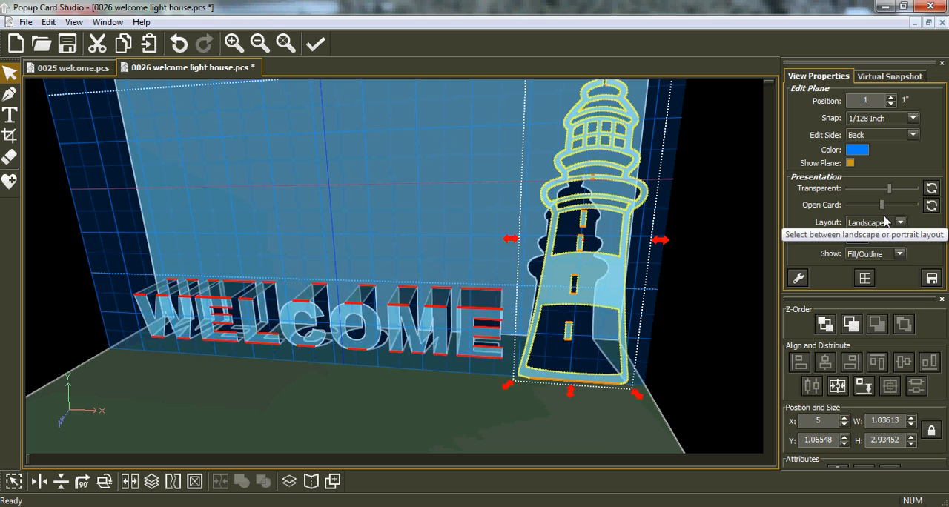
key(Left)
key(Left)
key(Left)
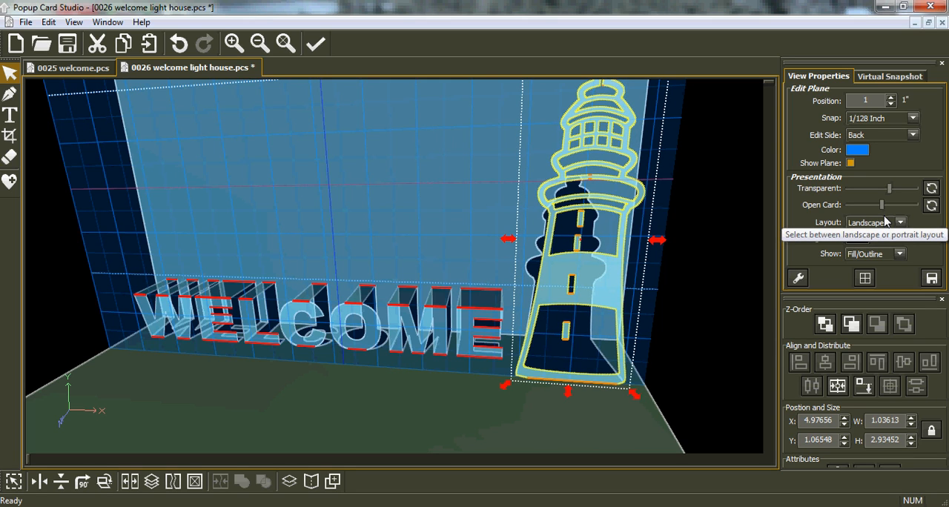
key(Left)
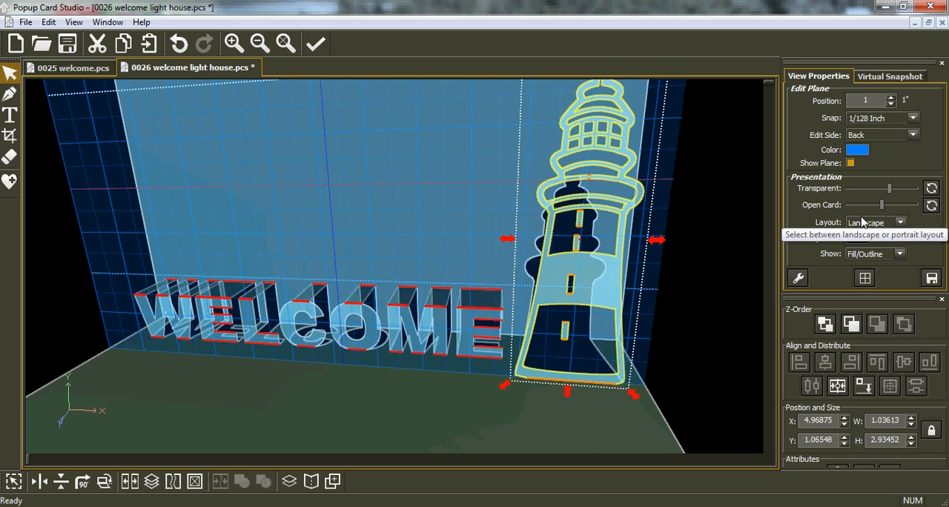
click(865, 386)
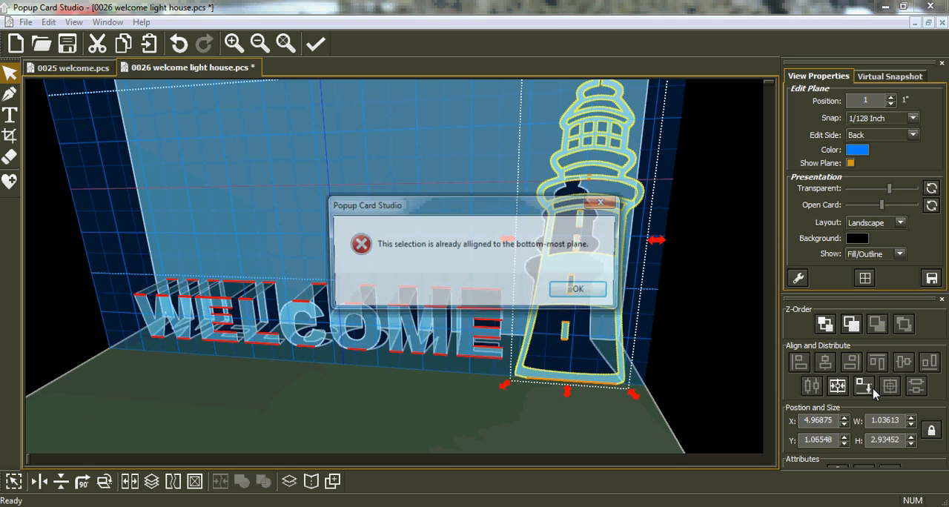
click(580, 291)
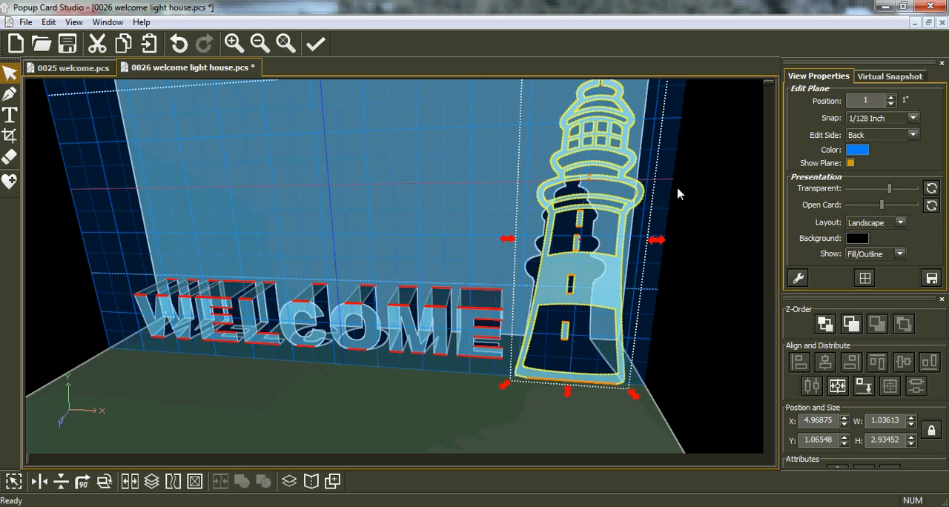
Set the edit side to Bottom and raise the edit plane to the lighthouse's flat top at position 2.93452
middle_drag(648, 187, 603, 264)
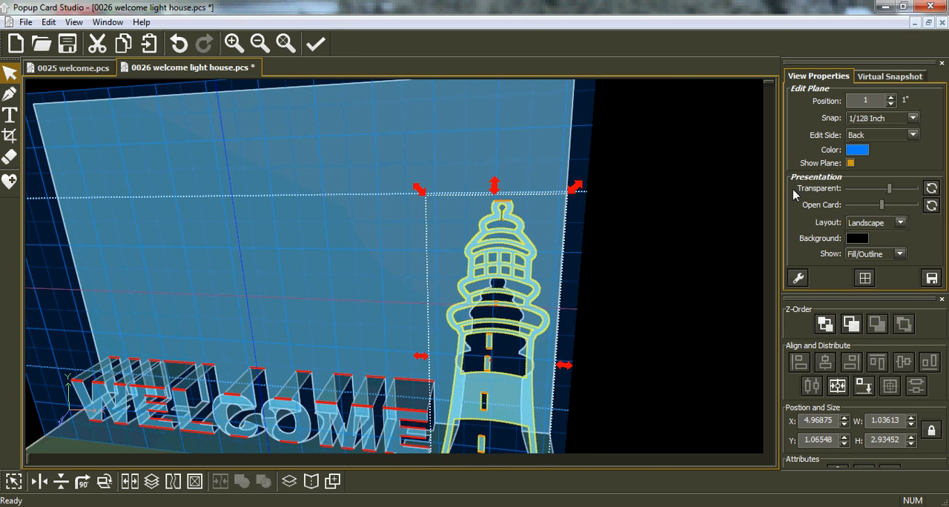
click(913, 135)
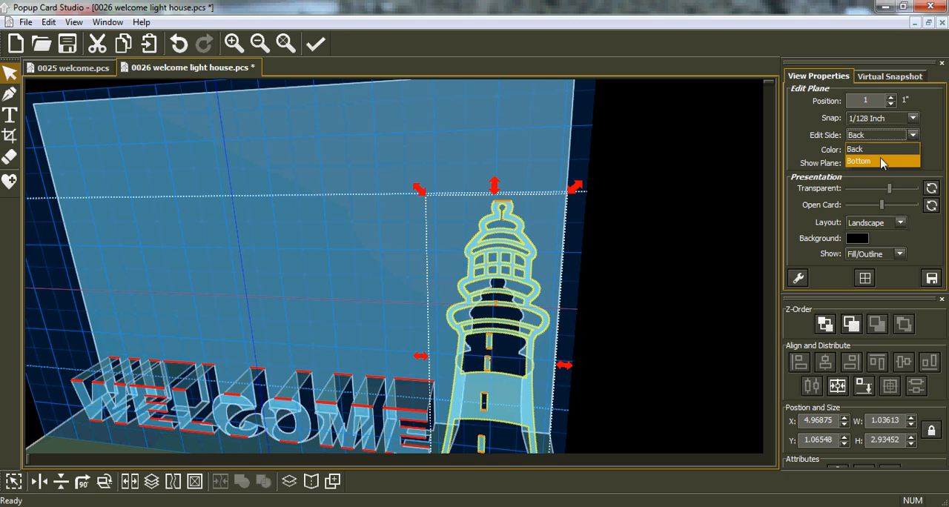
click(882, 158)
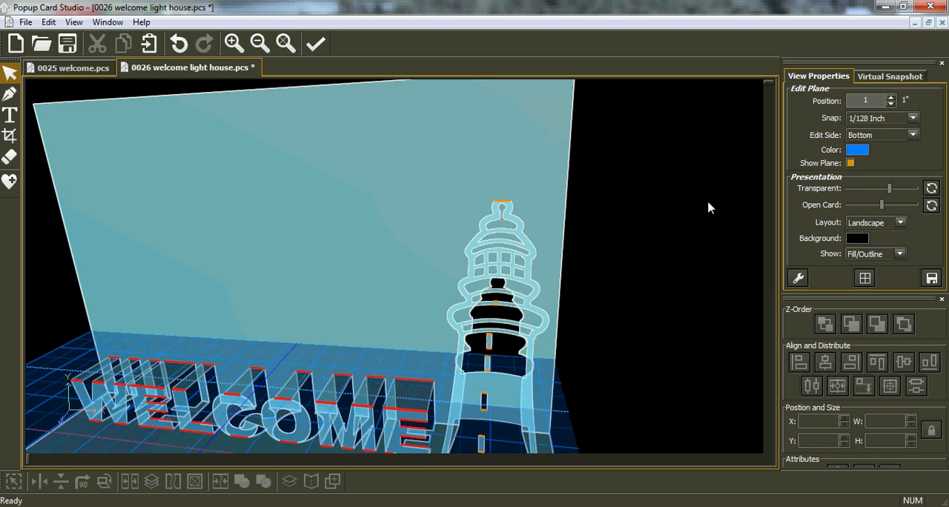
scroll(708, 209, up, 4)
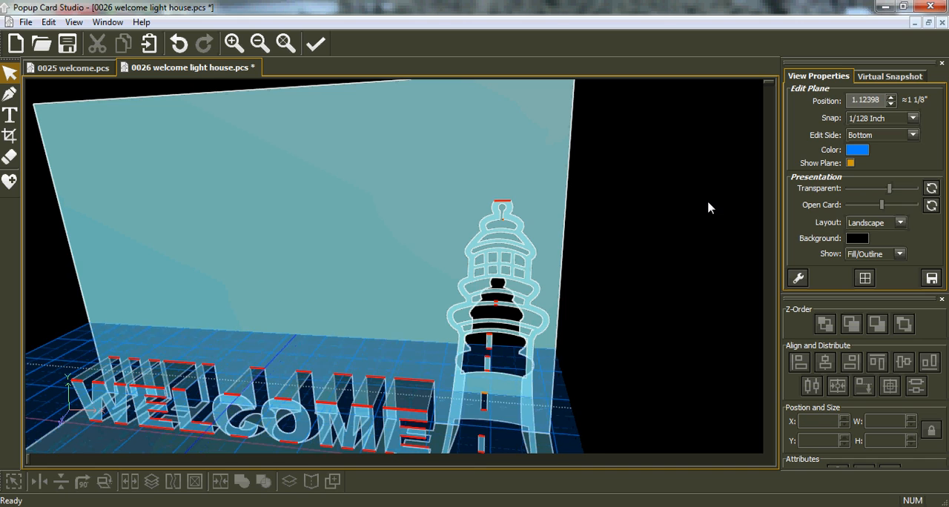
scroll(708, 209, up, 4)
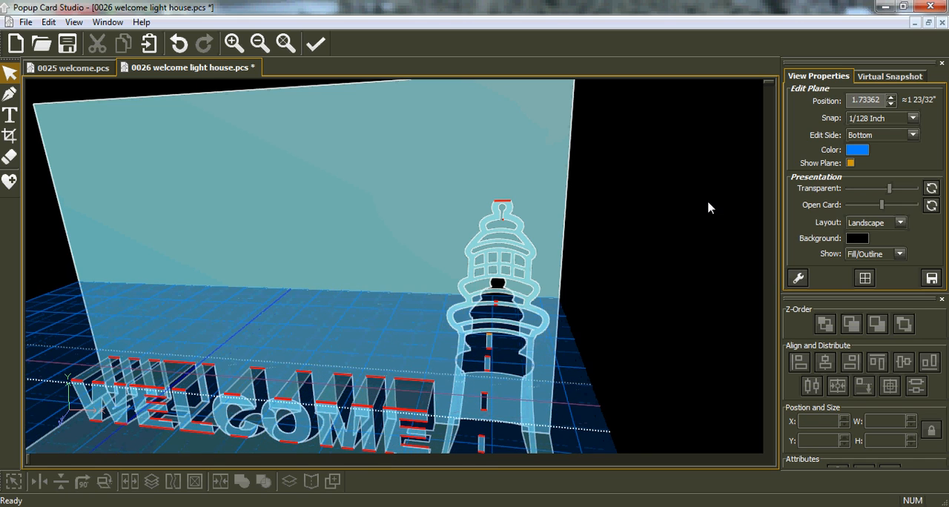
scroll(708, 208, up, 6)
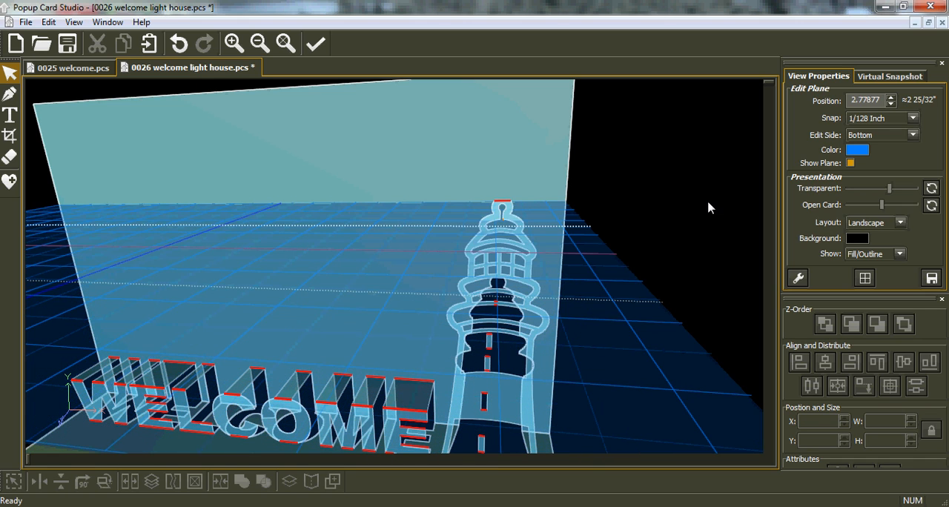
scroll(708, 208, up, 1)
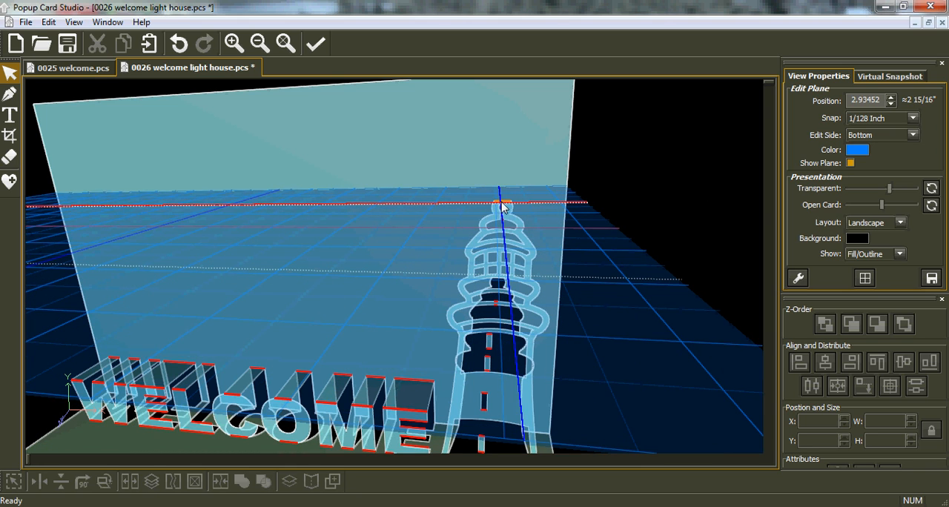
Set the snap to 1/4 inch and use the Two-Point Rect auto quad to join the lighthouse's flat top to the card back
middle_drag(444, 193, 413, 231)
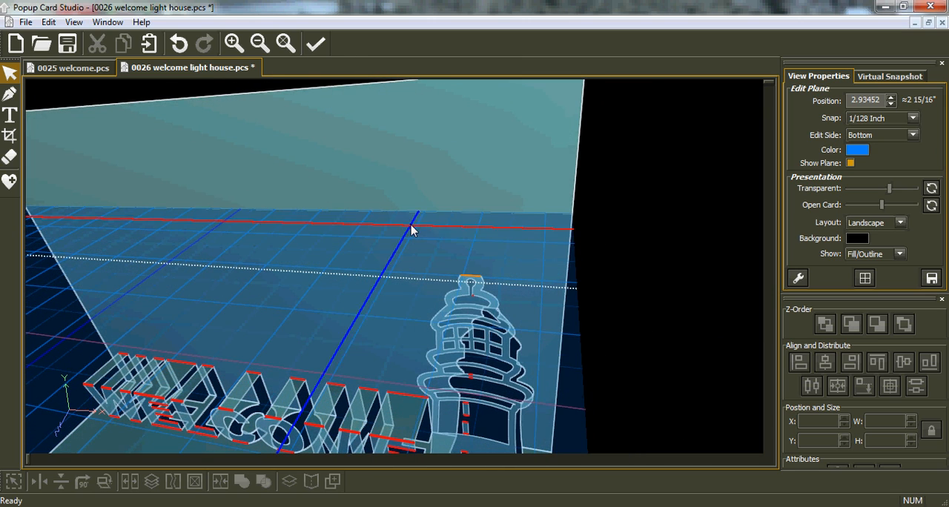
click(9, 98)
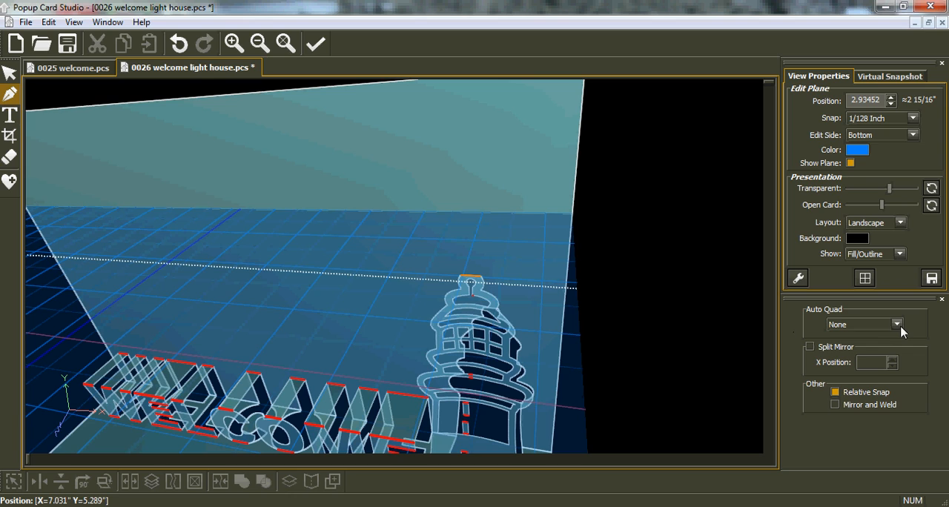
click(896, 325)
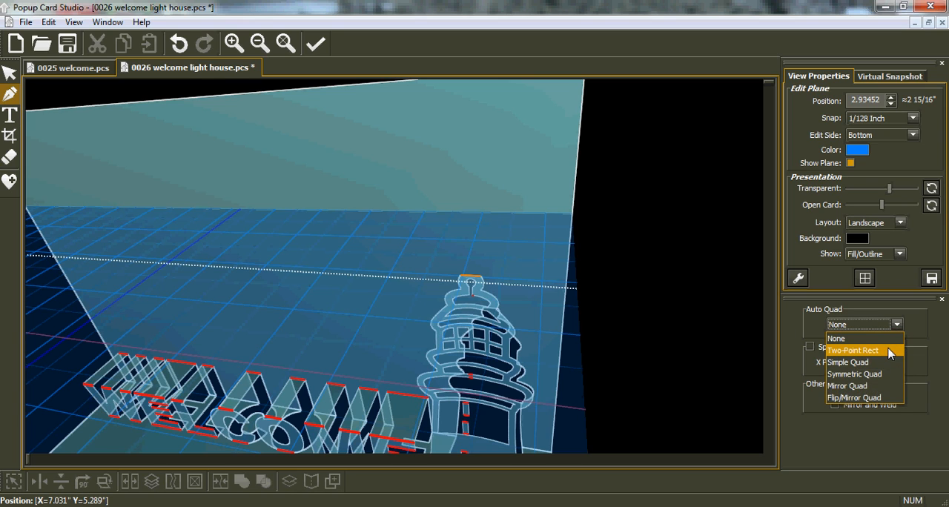
click(885, 347)
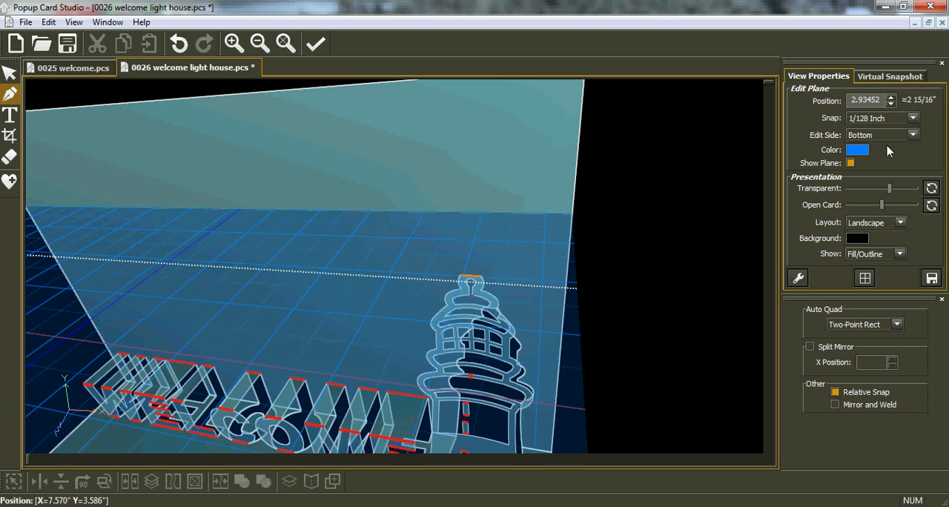
click(912, 120)
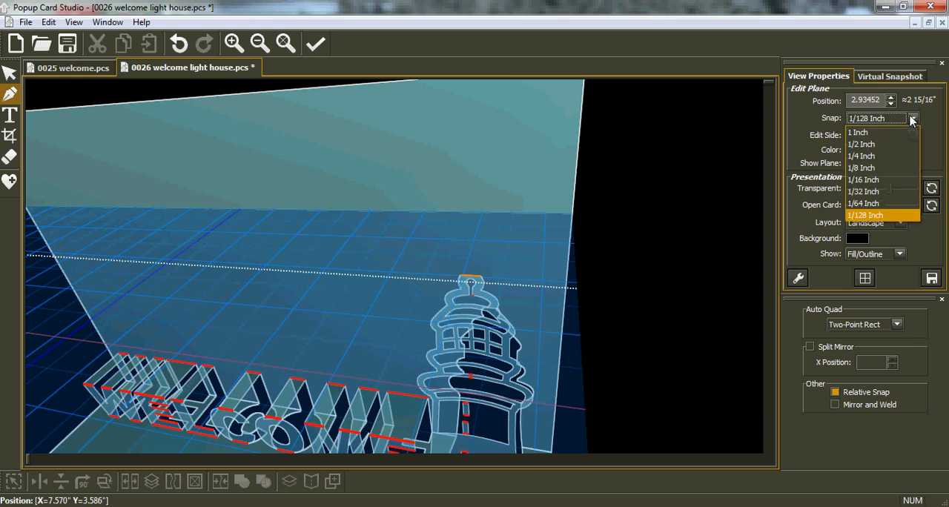
click(872, 157)
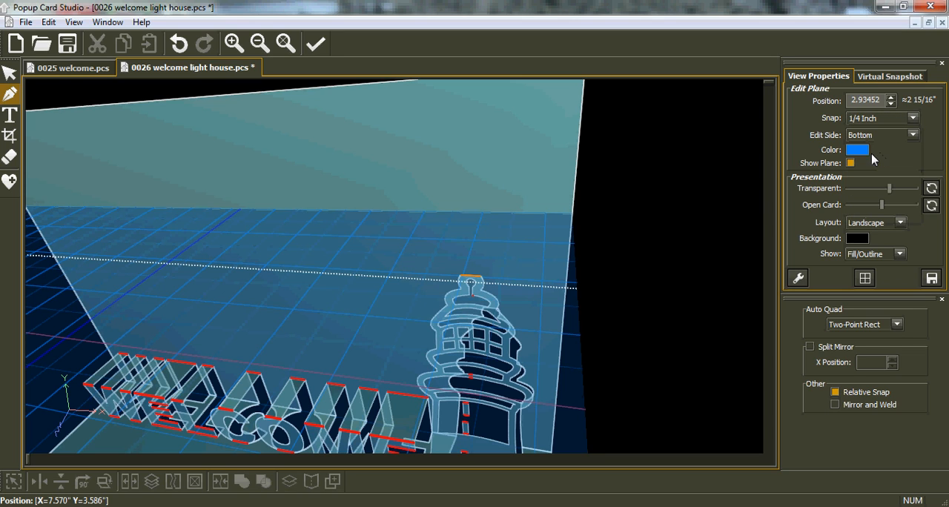
click(461, 281)
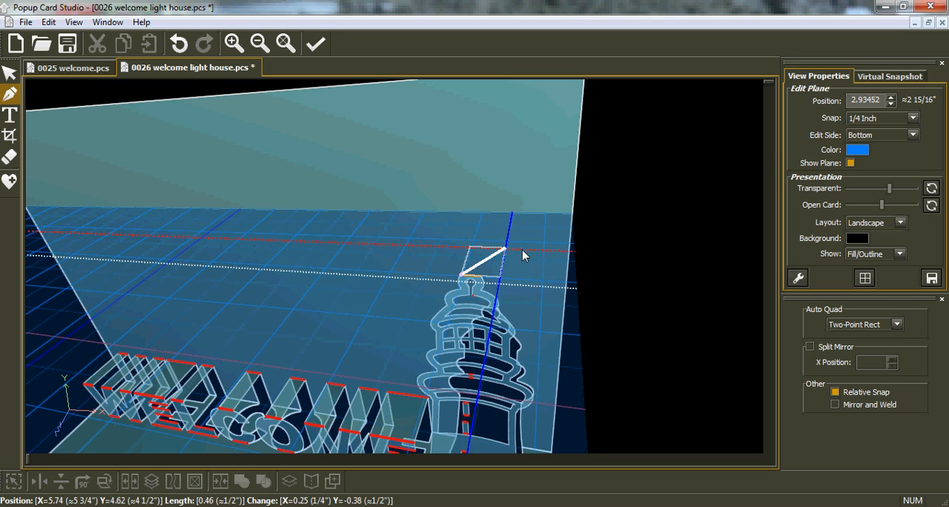
click(500, 213)
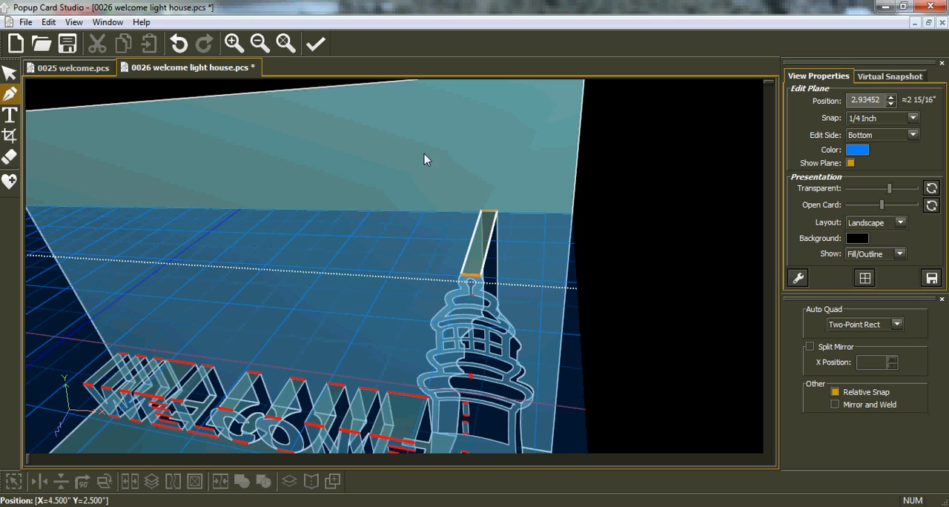
click(10, 72)
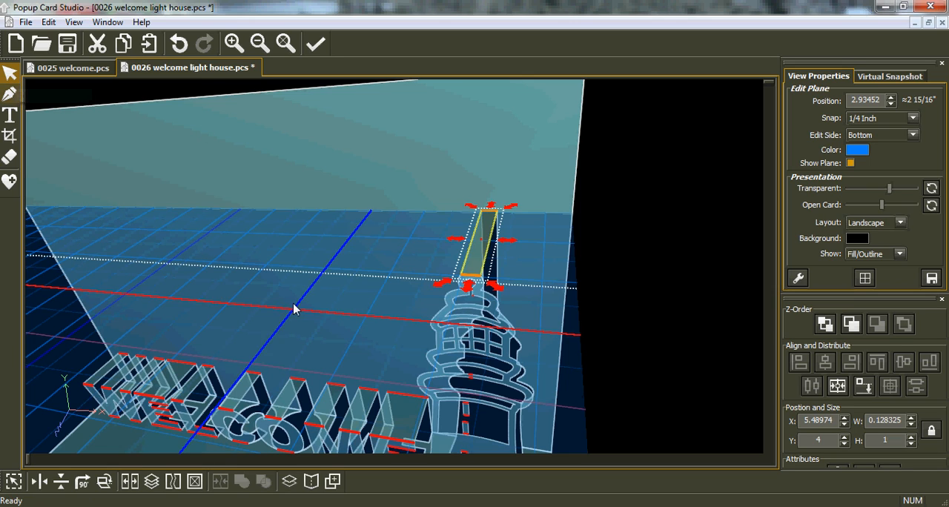
Render a virtual snapshot of the lighthouse card as the project thumbnail and save the project
middle_drag(343, 351, 583, 302)
middle_drag(475, 386, 530, 395)
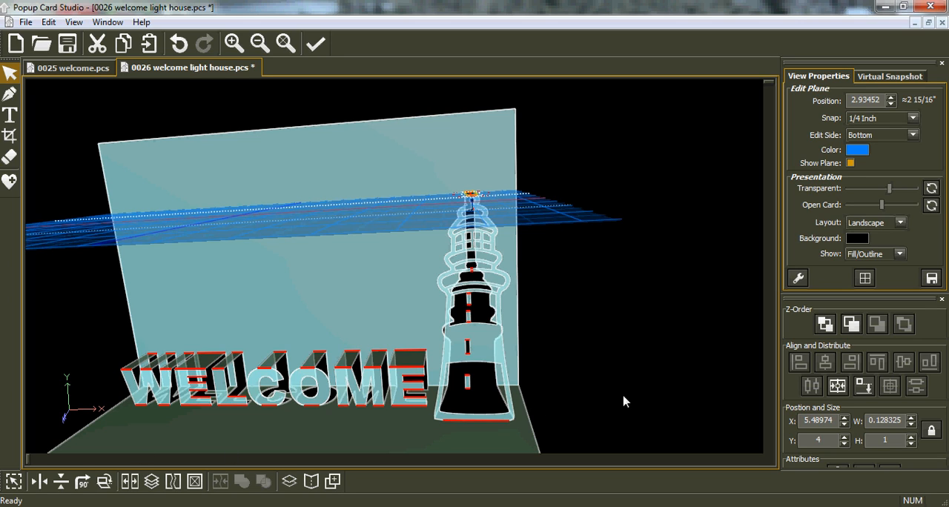
drag(588, 328, 460, 324)
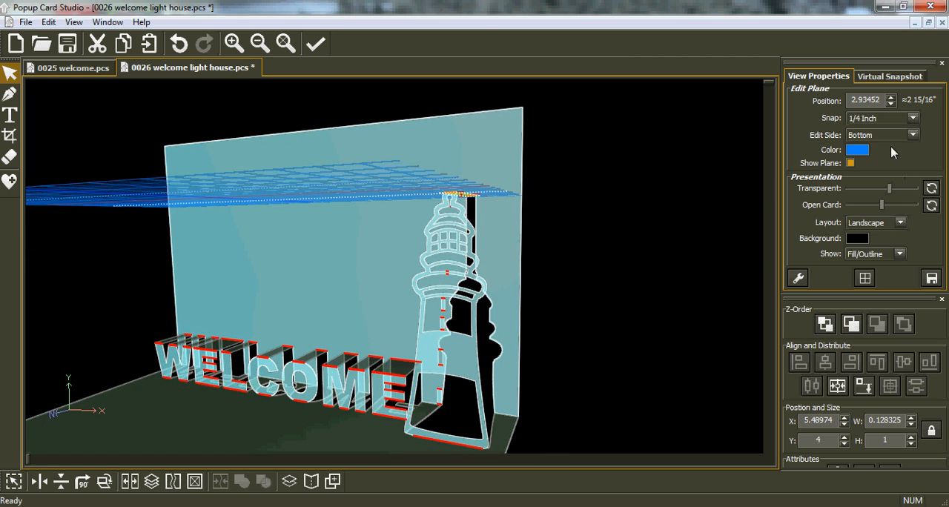
click(882, 78)
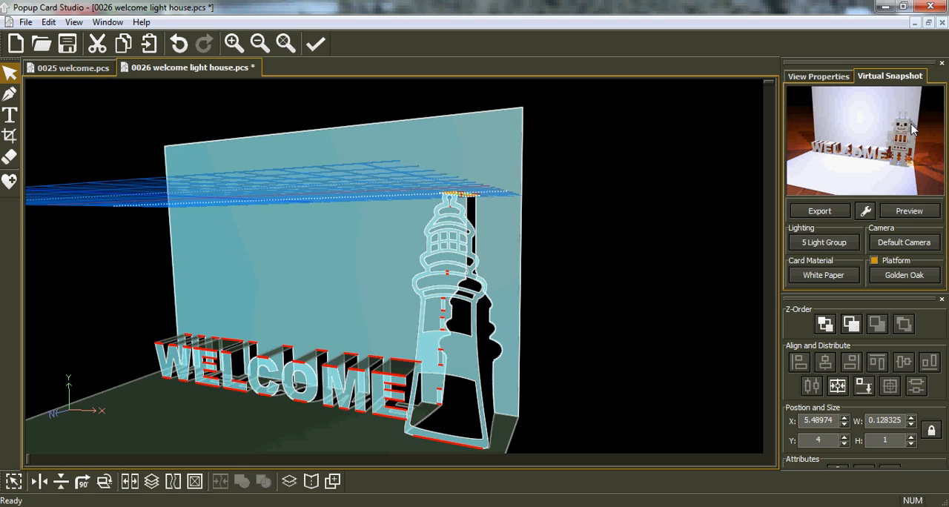
click(909, 211)
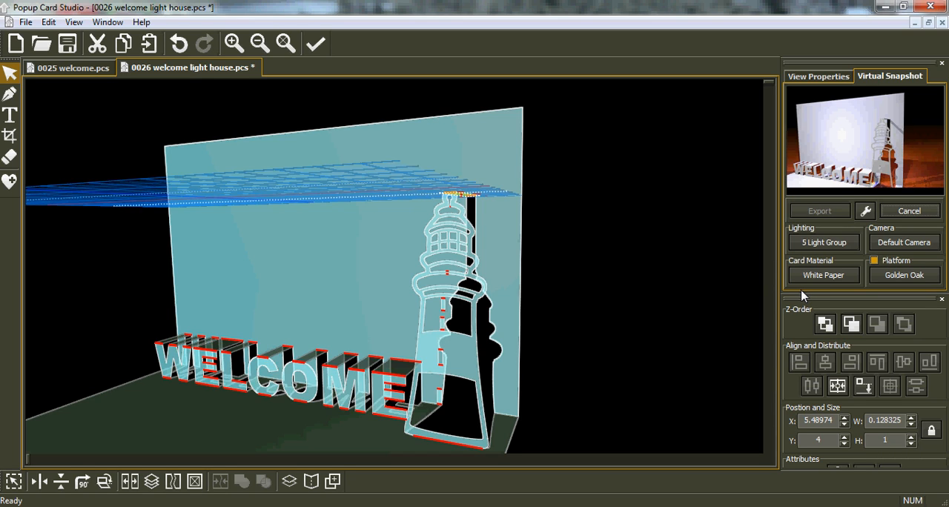
click(818, 212)
mouse_move(814, 249)
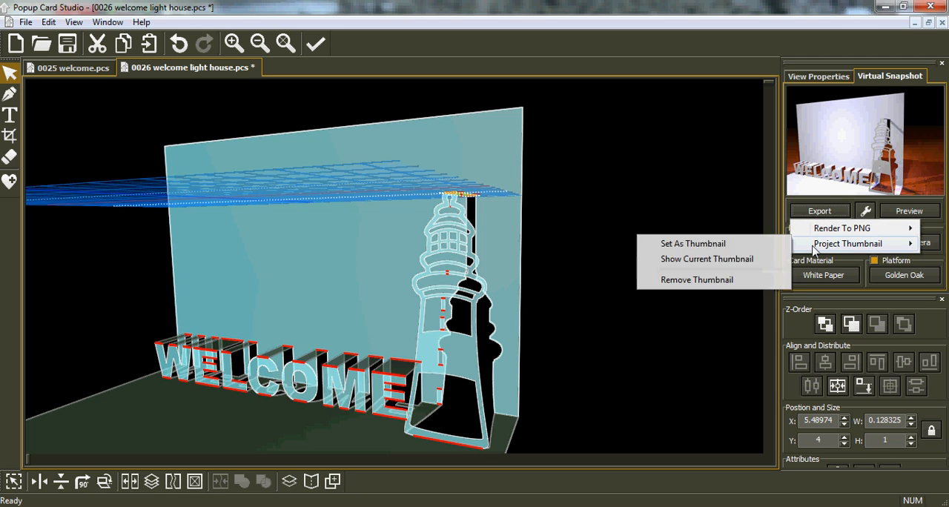
click(693, 245)
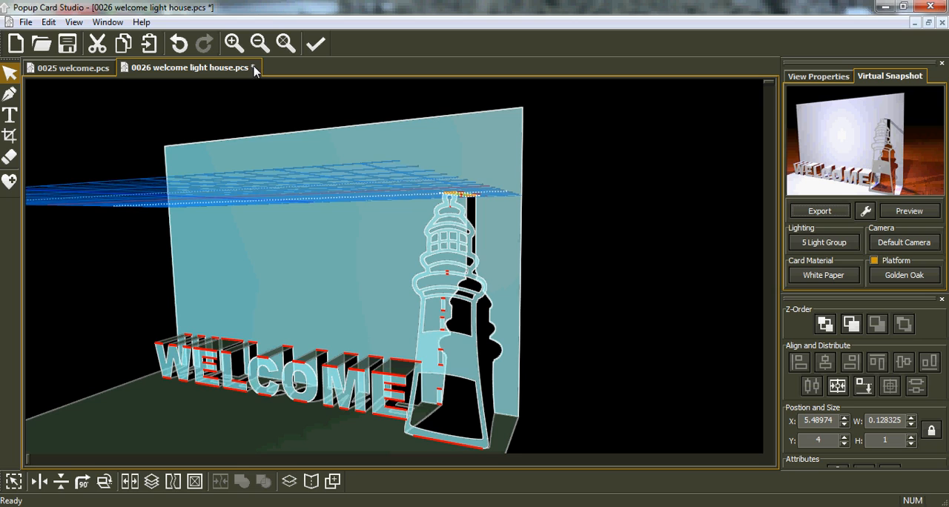
click(75, 49)
Open the 0026 welcome robot project to view its card, and return to the lighthouse project
middle_drag(337, 290, 393, 298)
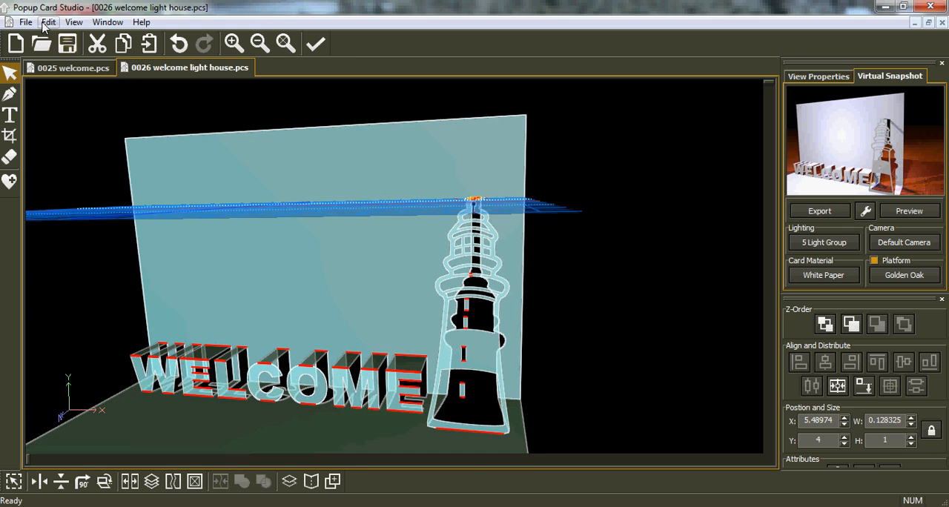
click(41, 45)
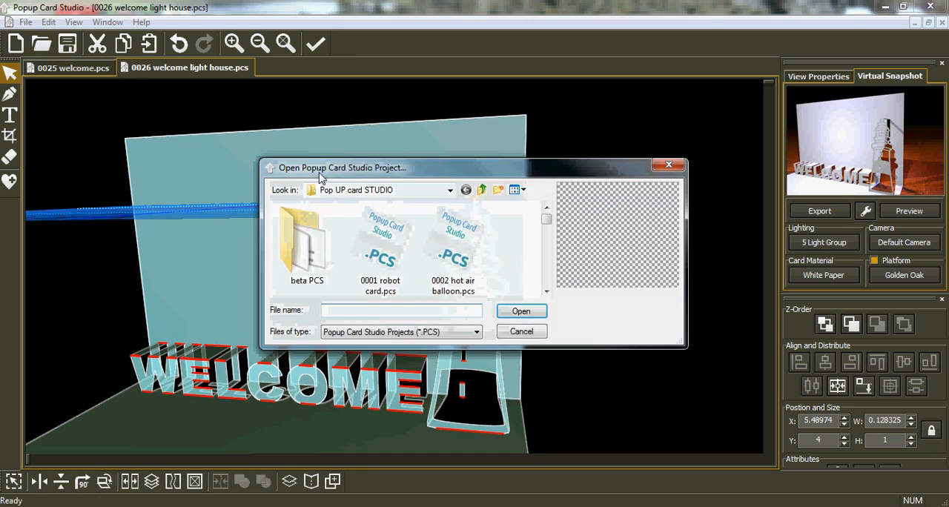
drag(547, 221, 551, 300)
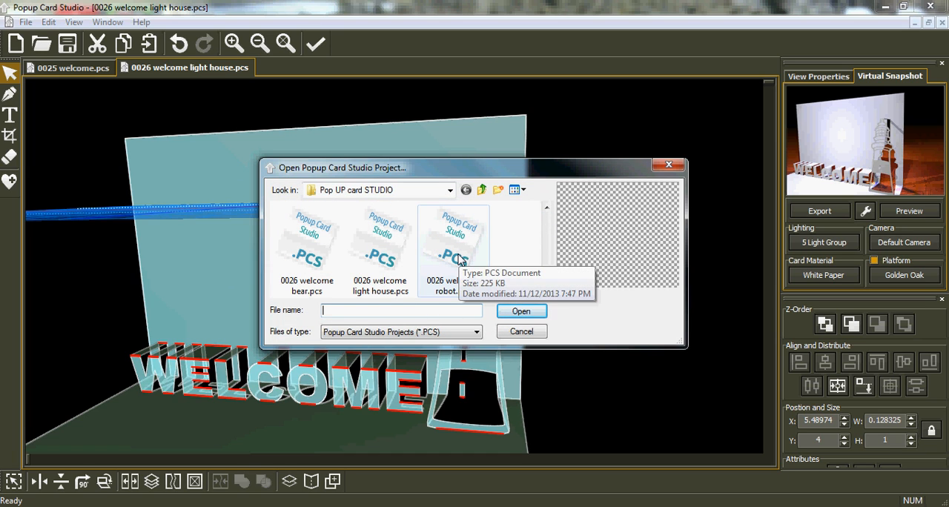
double_click(459, 259)
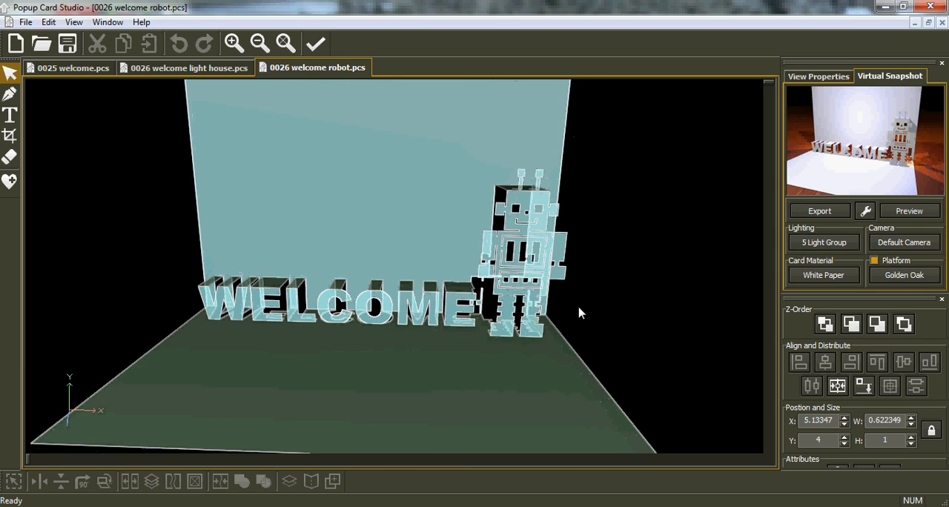
click(184, 68)
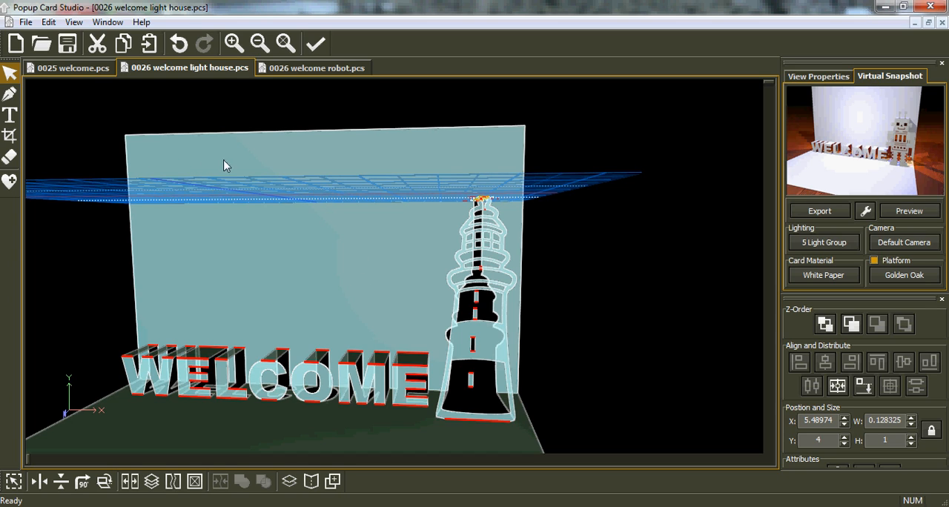
Set the edit side to Back and bring the edit plane to the lighthouse's plane at position 1
click(815, 77)
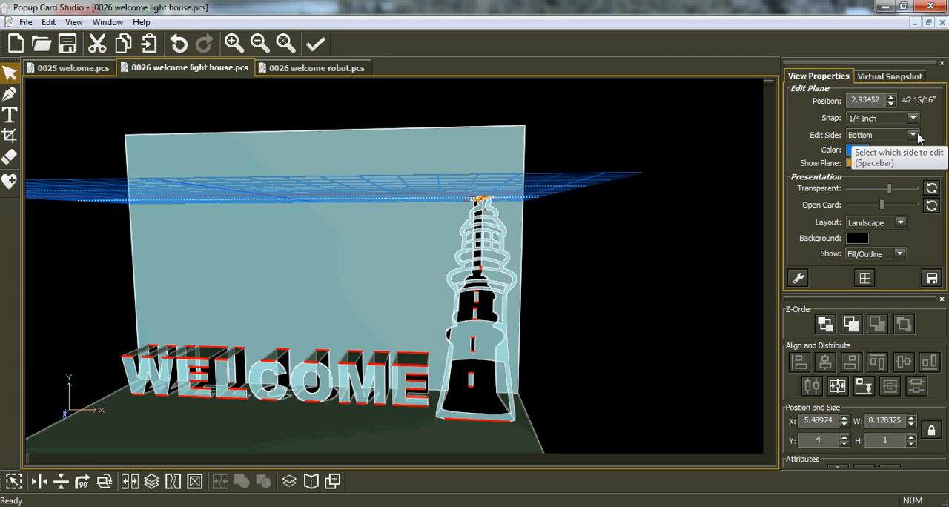
click(912, 136)
click(890, 152)
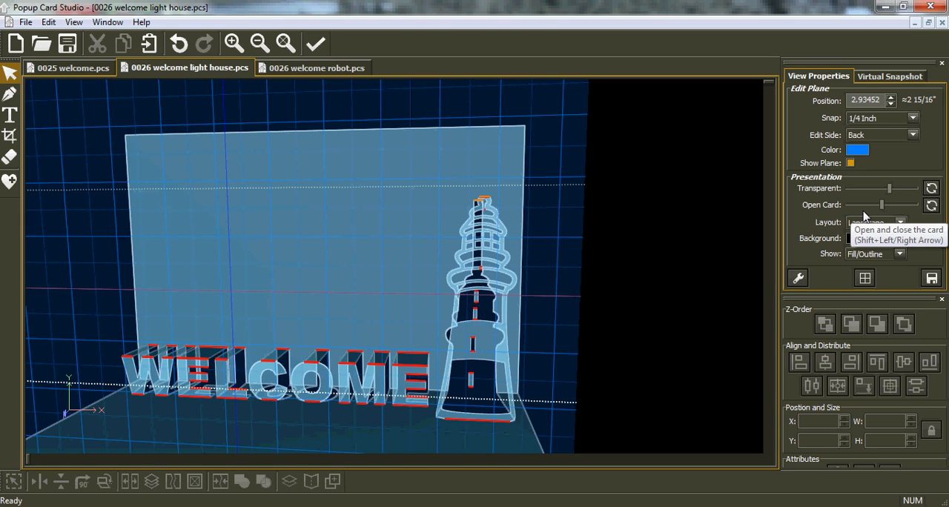
key(Tab)
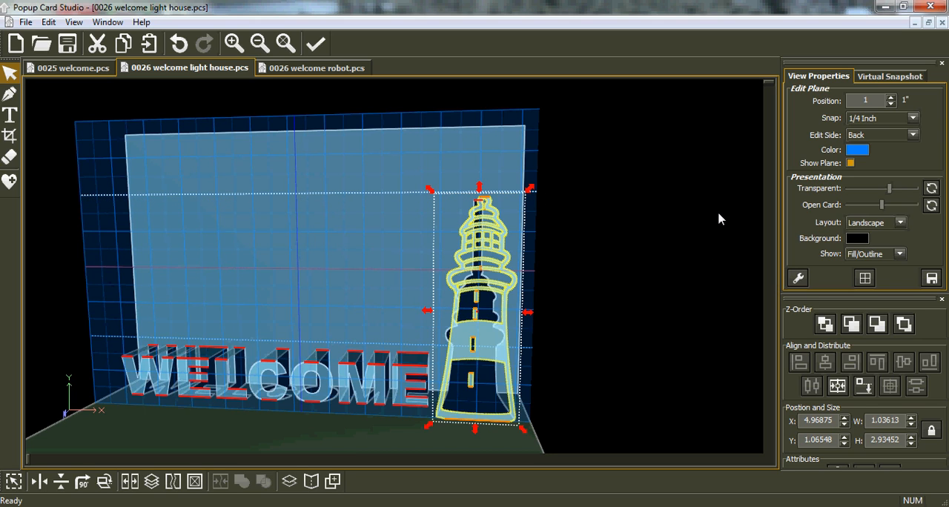
Hide the edit plane and turn off highlighting of horizontal lines in the advanced view settings
click(849, 162)
drag(538, 248, 631, 291)
click(799, 278)
click(795, 188)
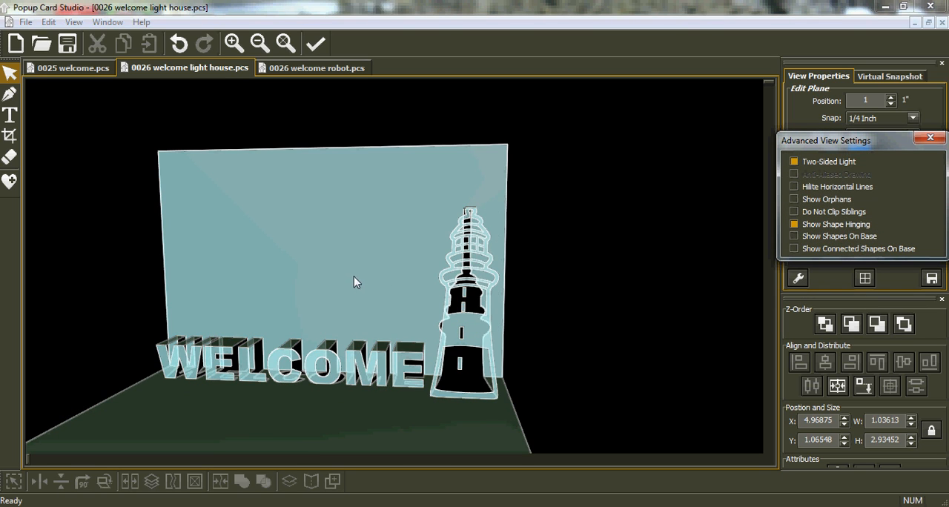
click(929, 138)
drag(343, 312, 536, 294)
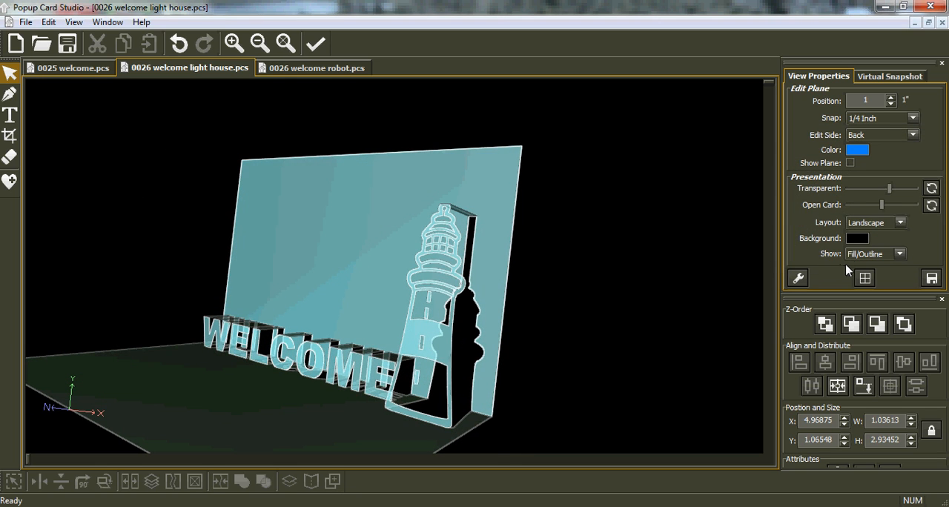
Fold the card closed and reopen it, examining from several angles whether the lighthouse fits inside the folded card
drag(883, 204, 849, 213)
drag(373, 381, 397, 298)
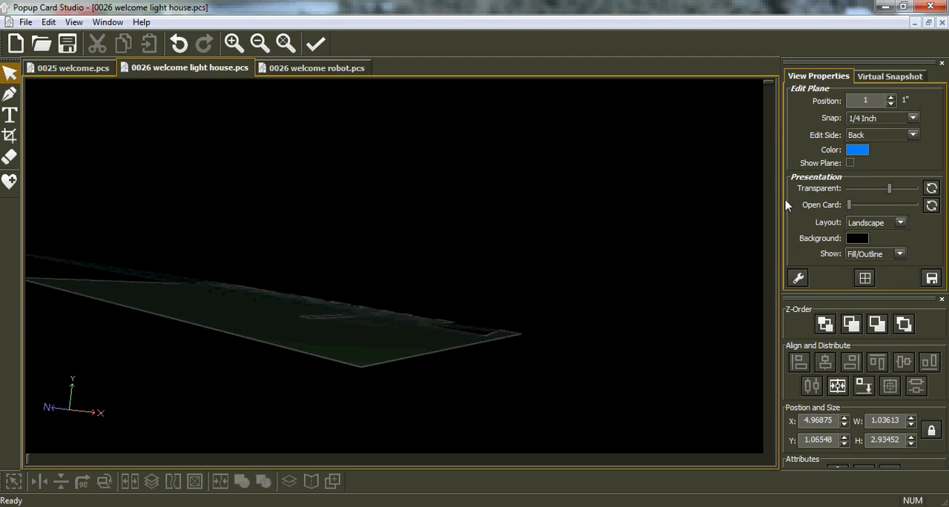
drag(497, 328, 467, 325)
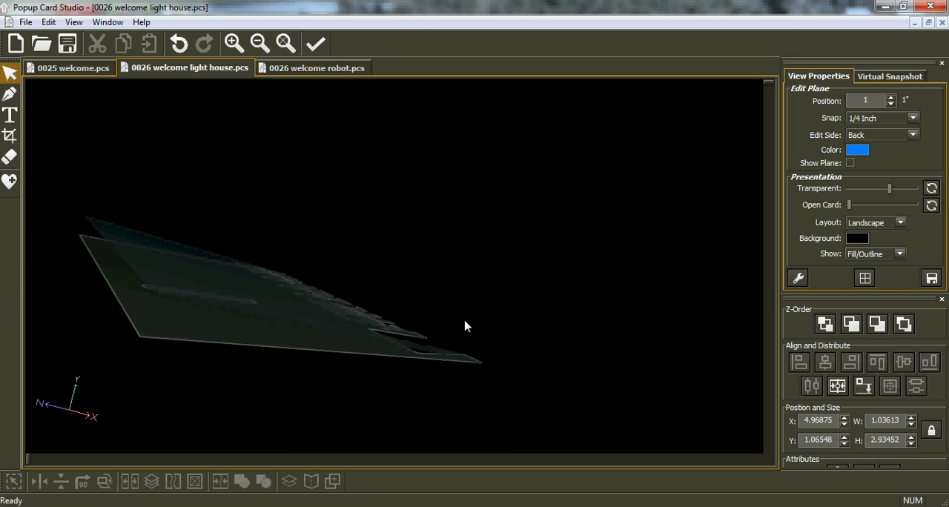
mouse_move(848, 206)
mouse_down()
mouse_move(883, 207)
mouse_move(842, 221)
mouse_up()
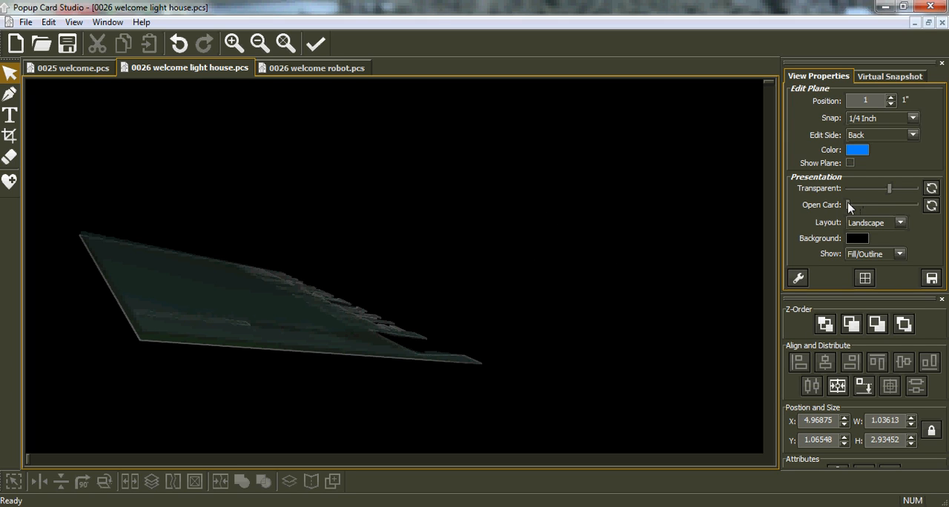
drag(851, 207, 880, 211)
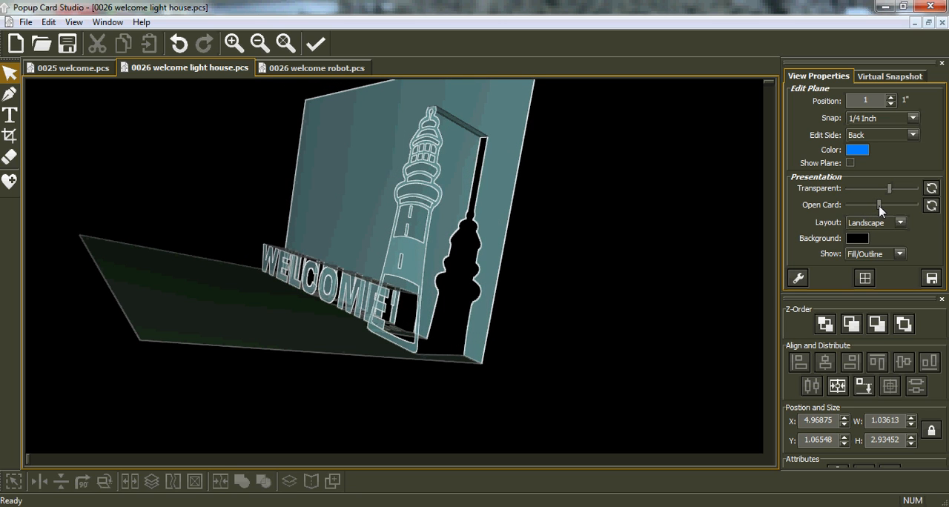
drag(214, 303, 330, 264)
drag(351, 213, 378, 217)
drag(301, 284, 320, 228)
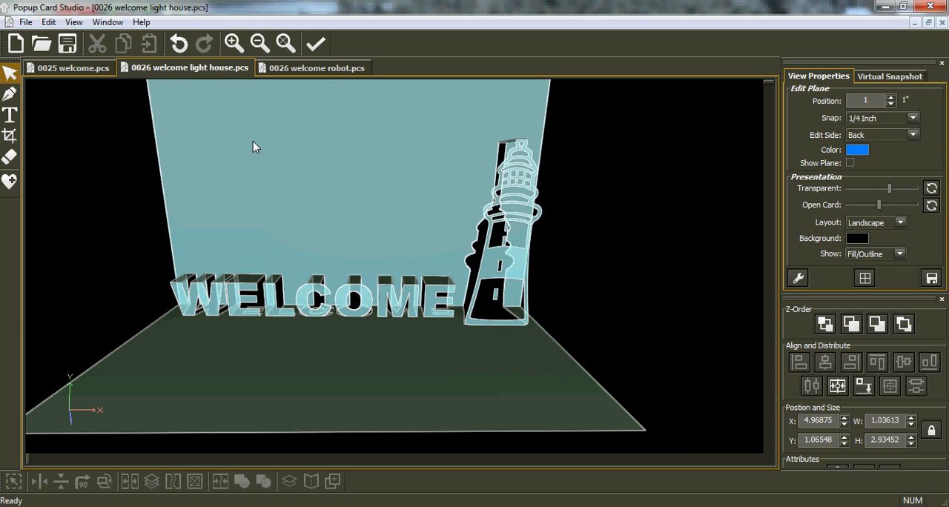
In Global Operations, scale the whole design to 81% in X and Y and preview it
click(46, 22)
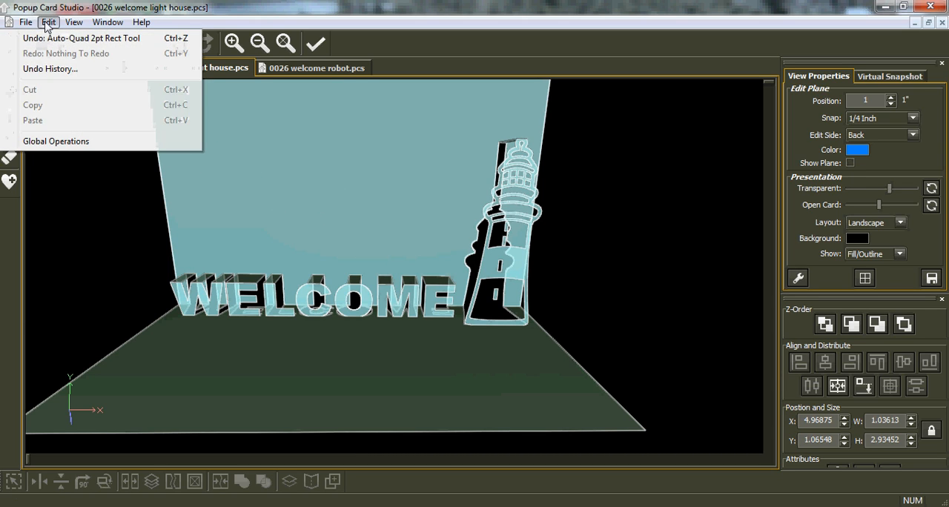
click(68, 142)
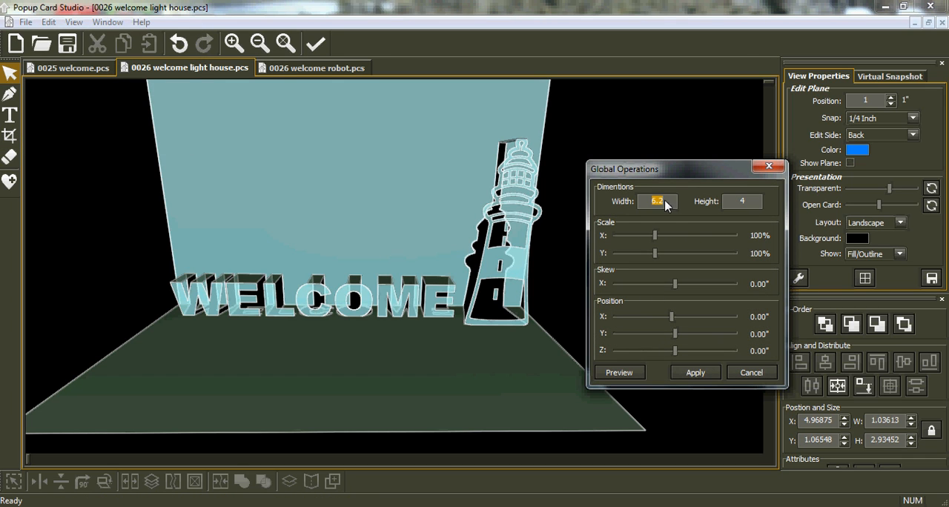
drag(656, 237, 649, 237)
drag(647, 237, 647, 257)
click(620, 373)
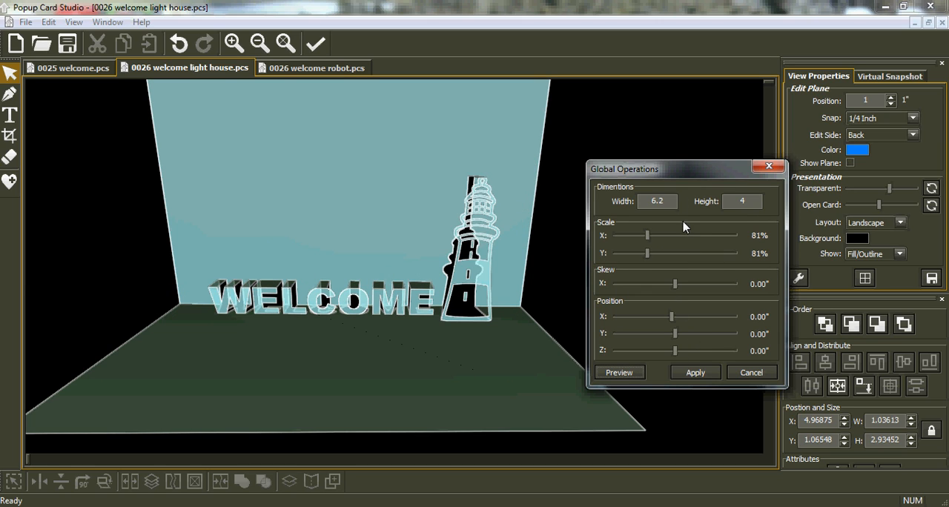
Set the card dimensions to width 5.5 and height 3, preview them, and apply the global changes
double_click(667, 201)
click(615, 374)
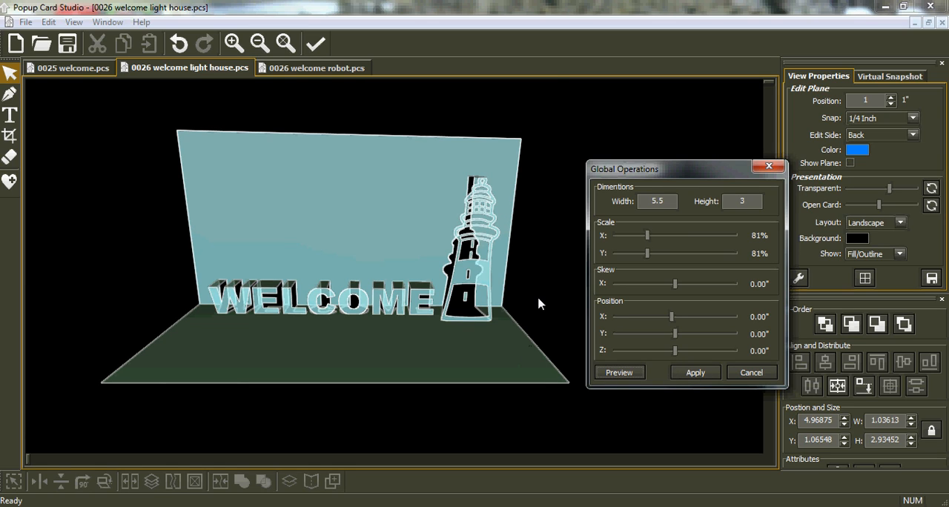
click(695, 373)
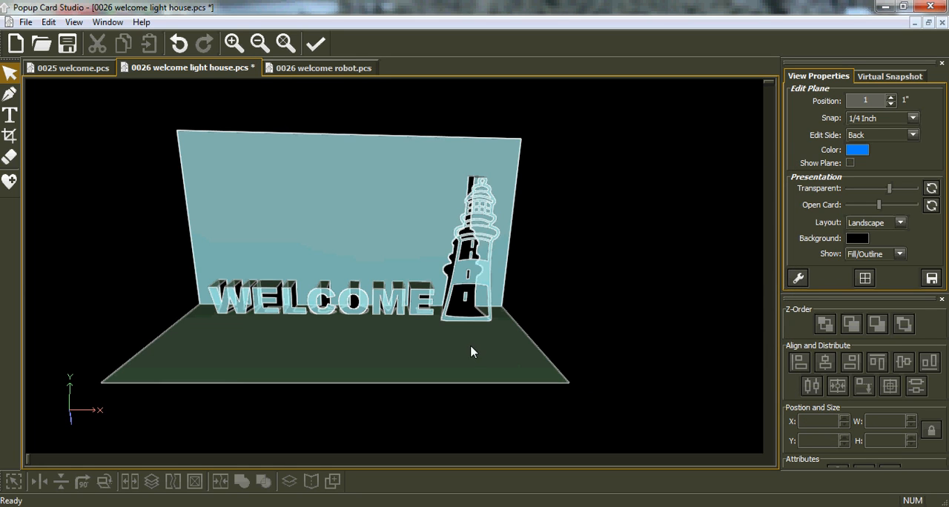
Fold the resized card closed and reopen it, checking from the side whether the lighthouse stays inside the card
drag(504, 323, 439, 292)
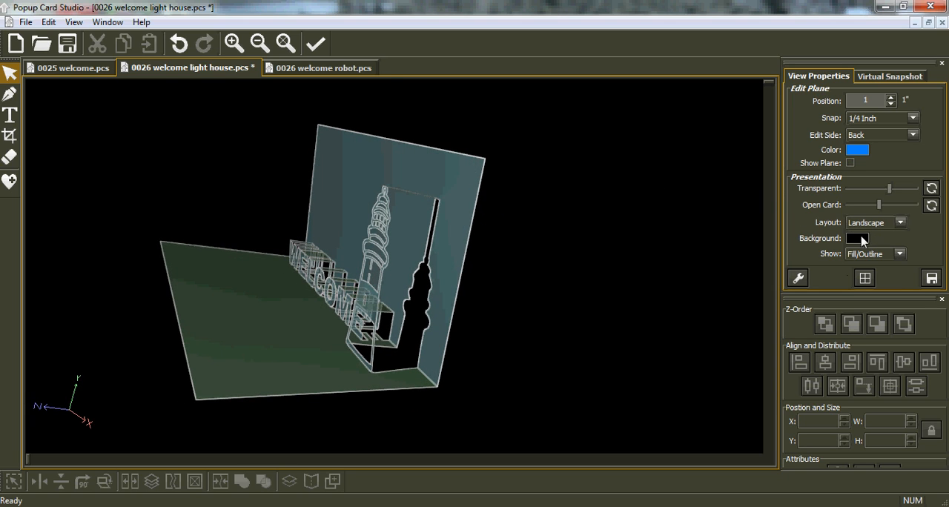
drag(879, 206, 847, 207)
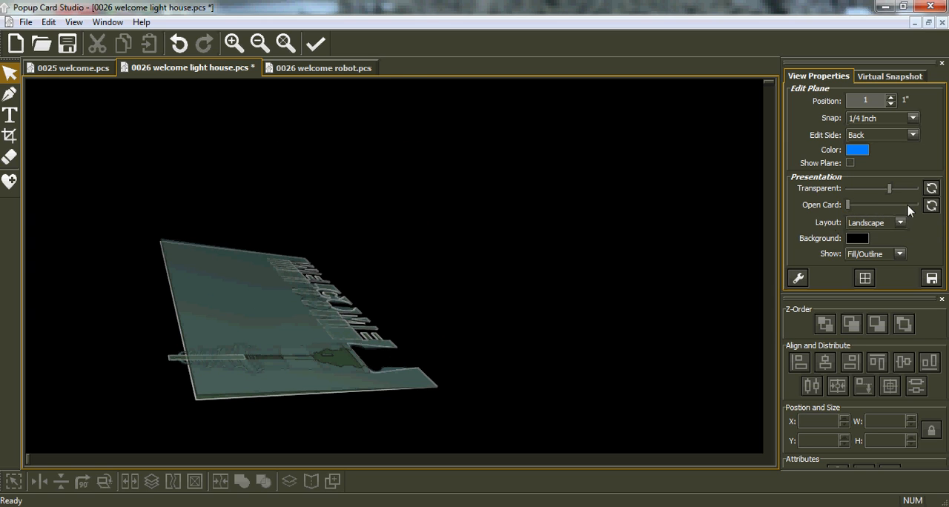
click(931, 205)
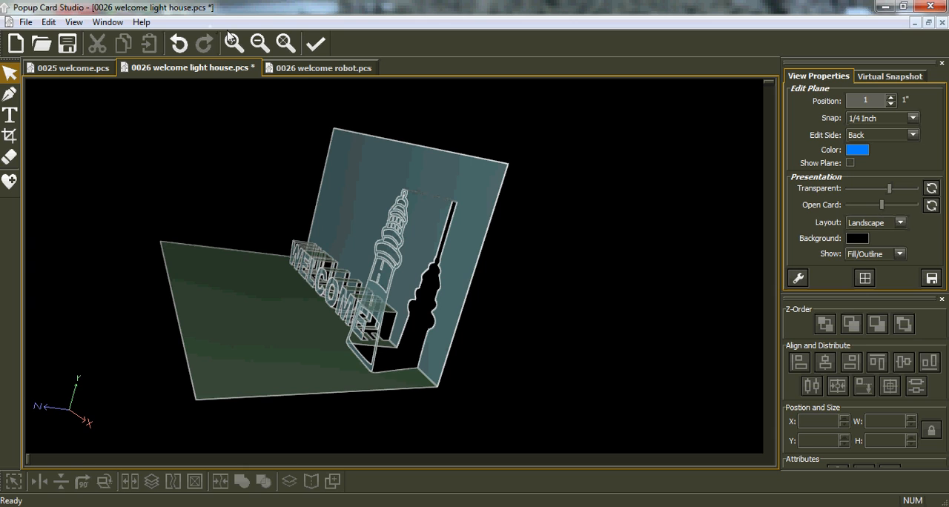
Restore the default front view, show the edit plane, and select the lighthouse
click(285, 43)
click(850, 163)
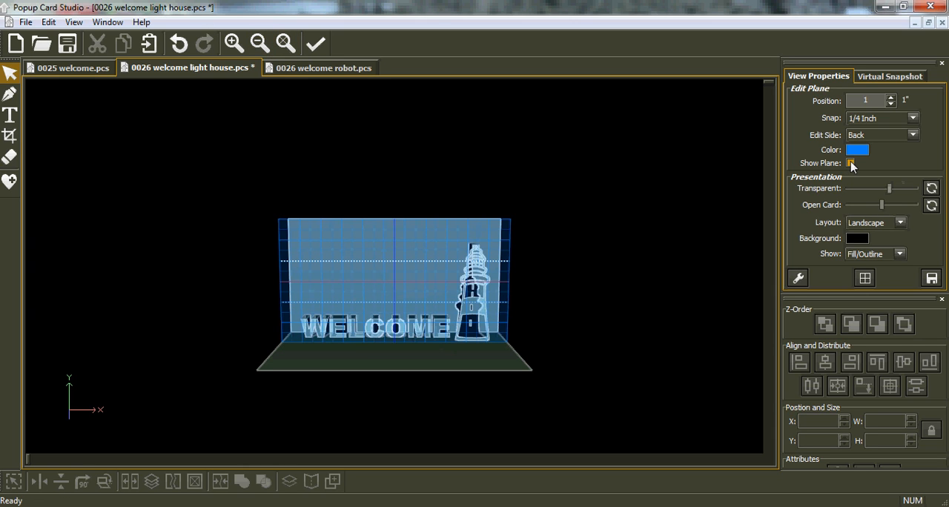
scroll(569, 307, up, 5)
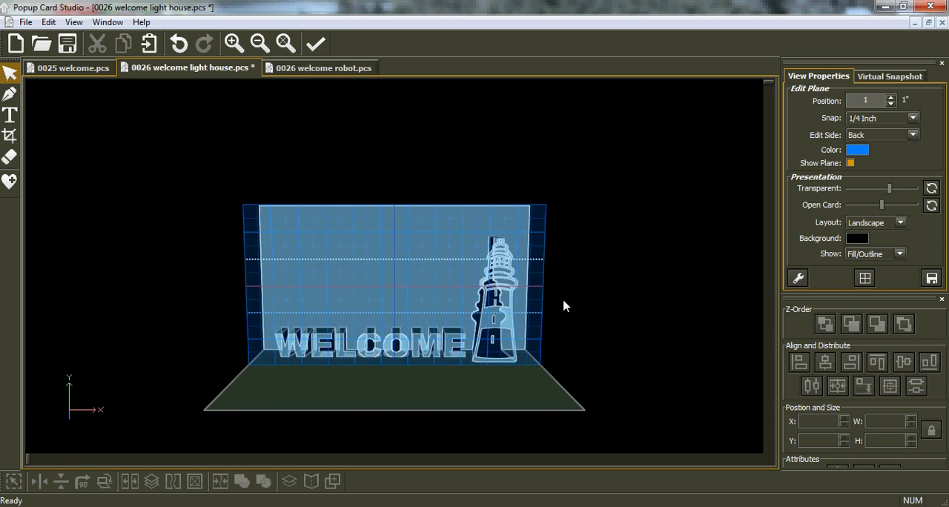
key(Tab)
key(Tab)
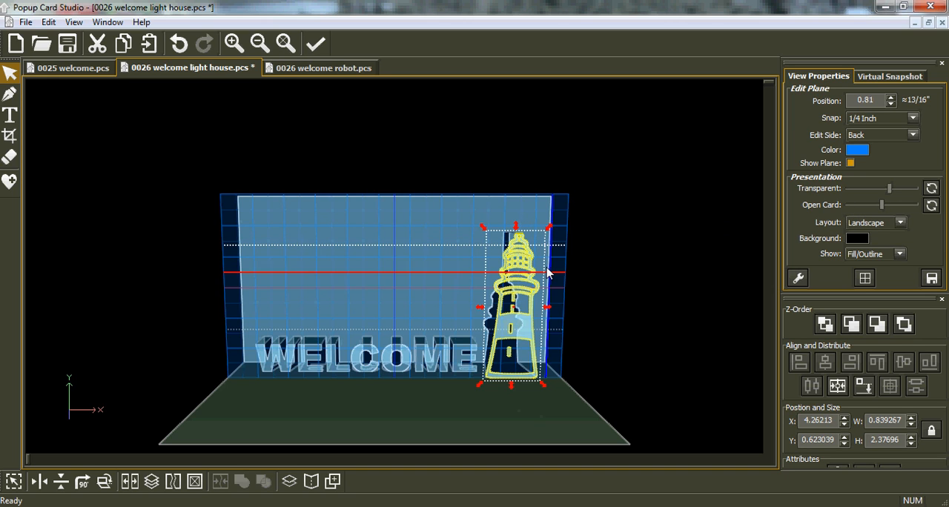
Fold the card closed and reopen it, checking the lighthouse's overhang with the edit plane shown and hidden
middle_drag(549, 254, 555, 216)
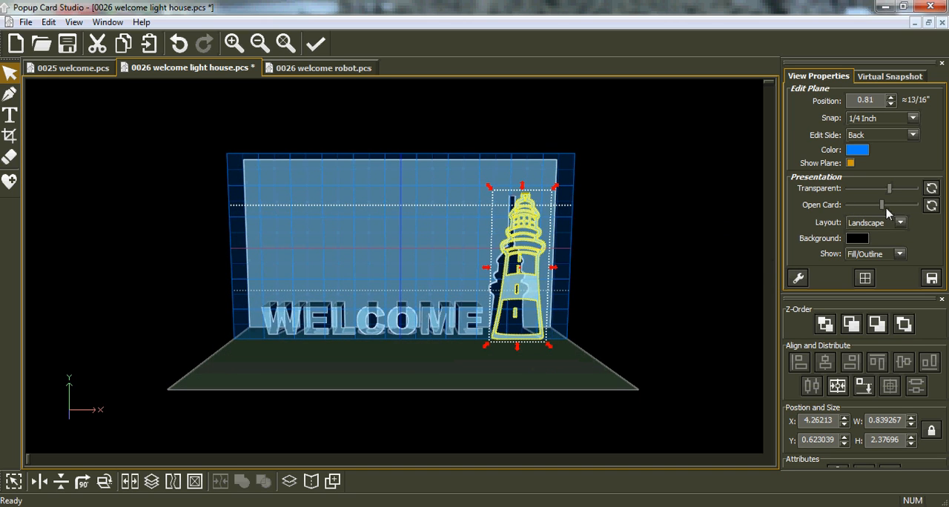
drag(883, 207, 847, 214)
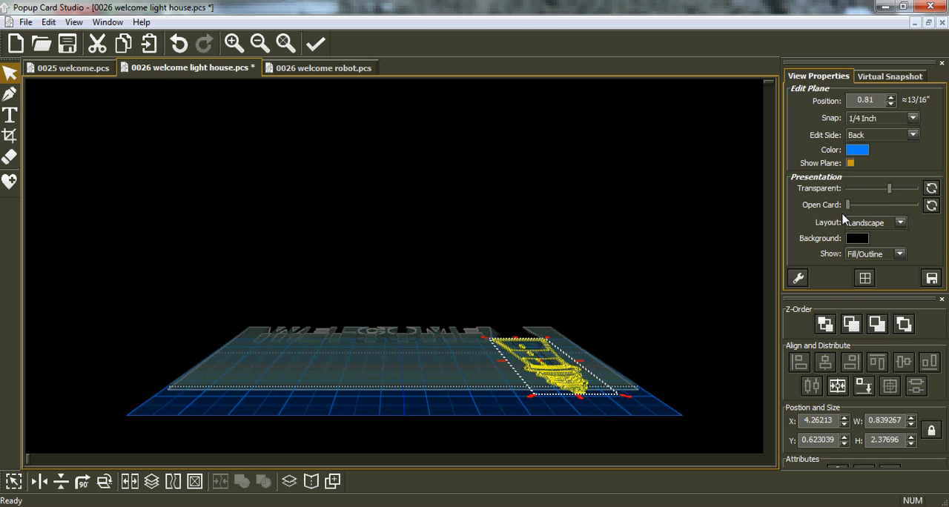
click(849, 163)
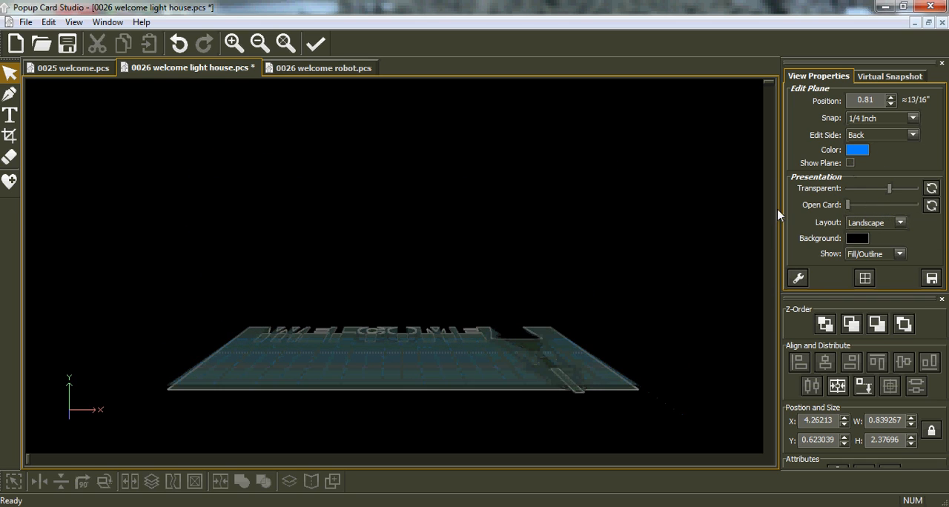
click(849, 163)
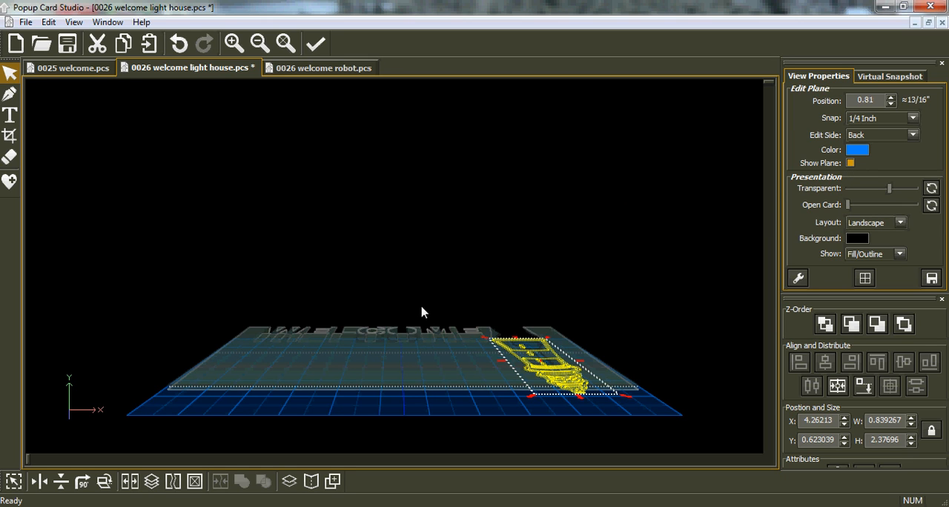
click(931, 205)
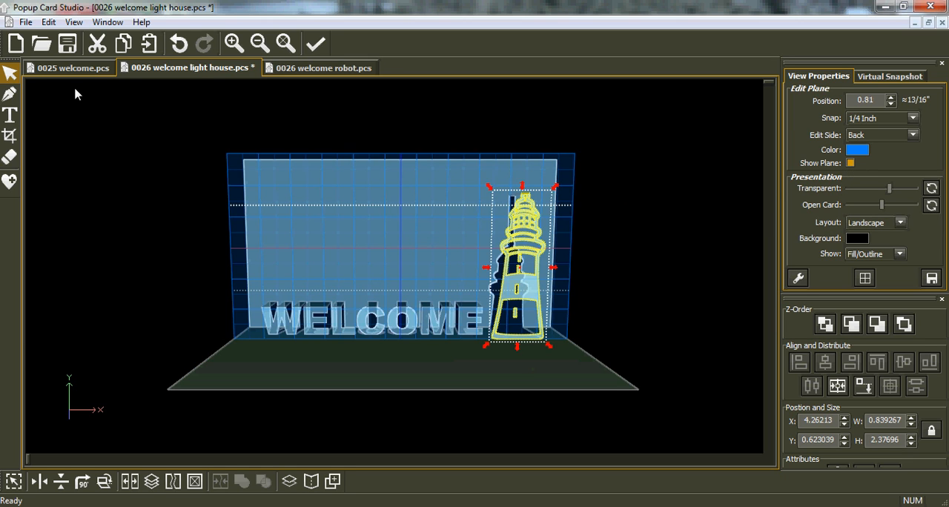
Try a card height of 3.5 in Global Operations
click(48, 22)
click(42, 142)
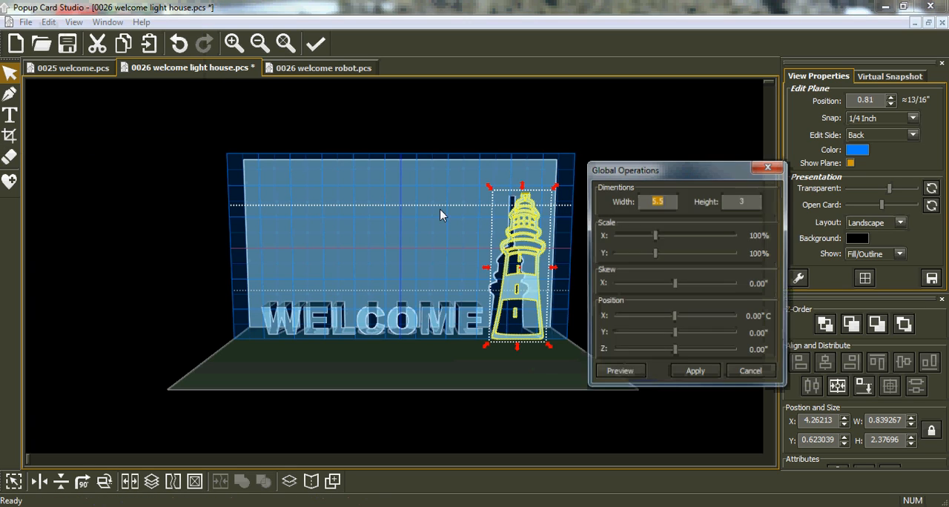
click(744, 201)
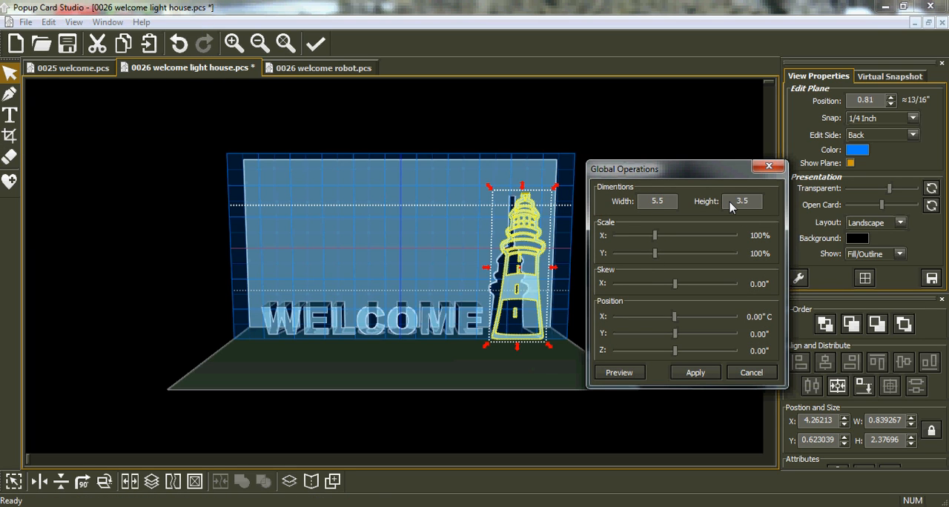
key(Return)
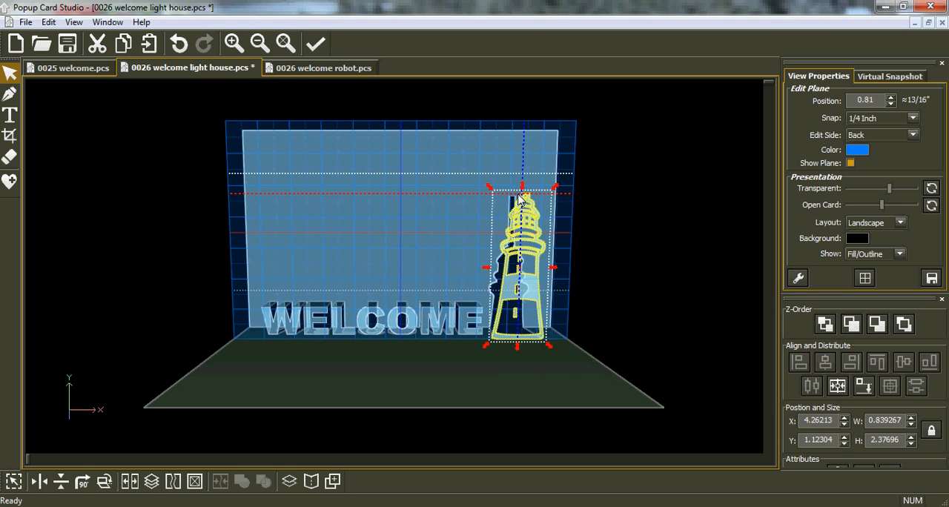
Try a reduced card height of 3.2 in Global Operations
click(49, 22)
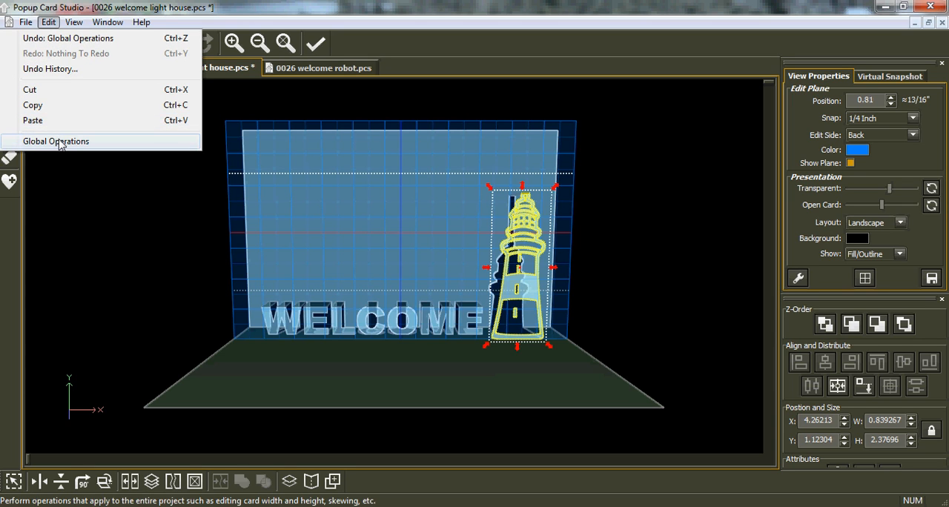
click(61, 144)
drag(747, 205, 743, 206)
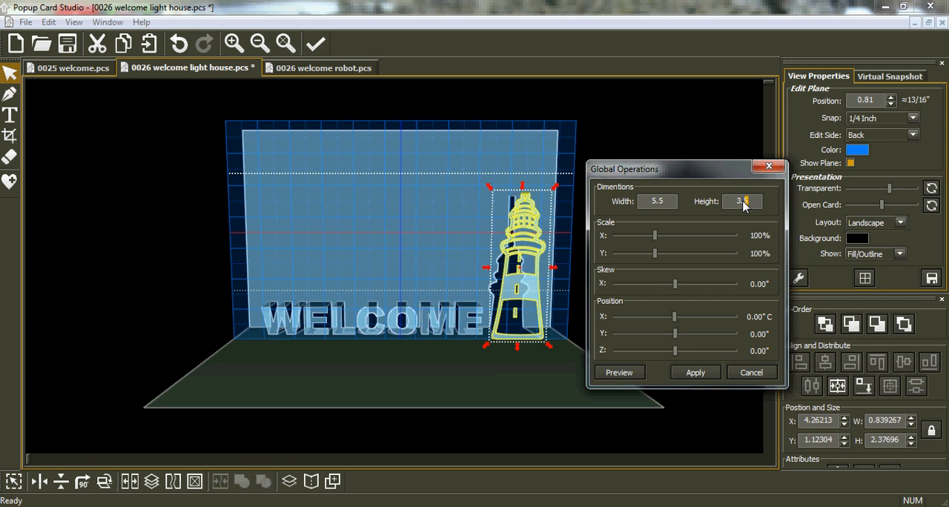
text(2)
key(Return)
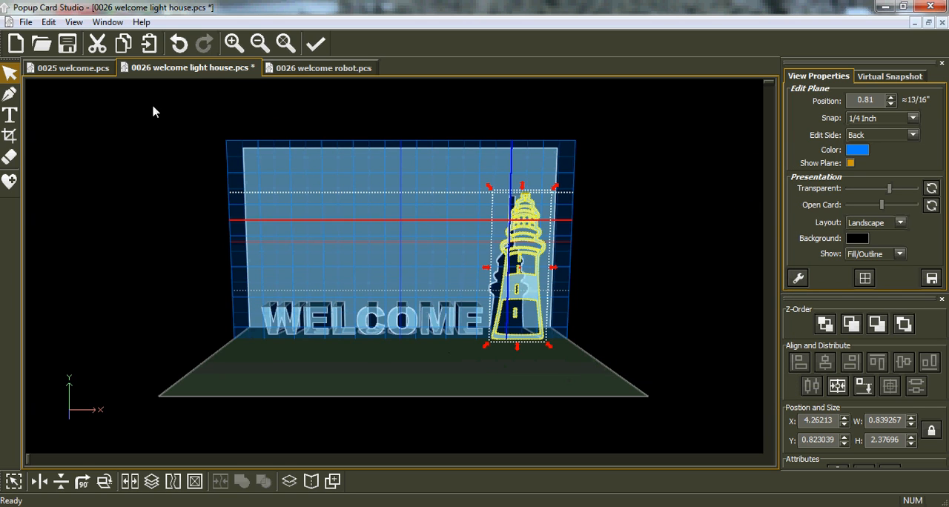
Increase the card height slightly in Global Operations and apply it
click(48, 24)
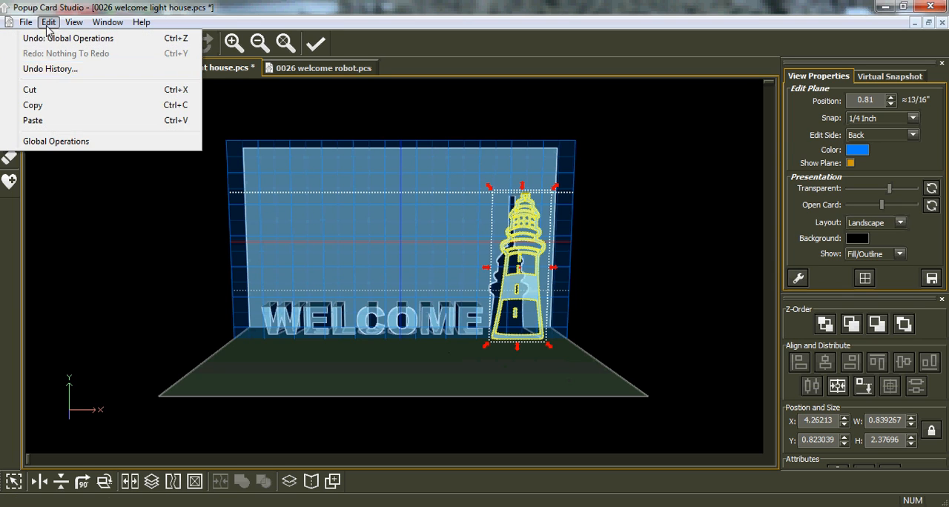
click(72, 142)
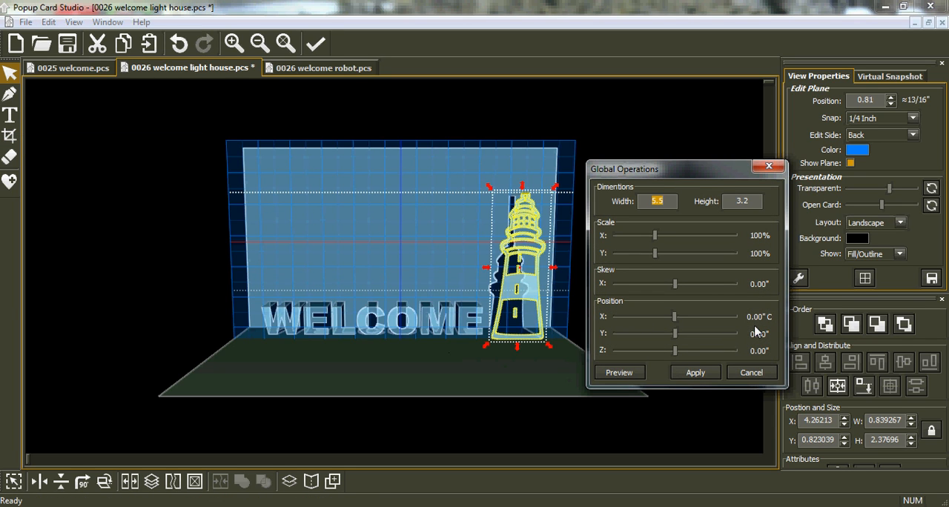
click(744, 202)
key(Return)
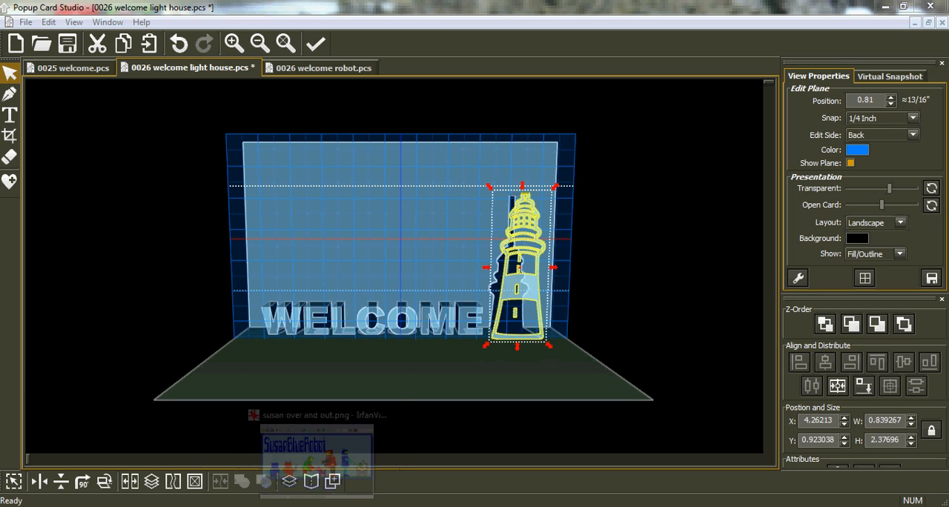
Deselect the lighthouse and examine the taller card from several angles
click(583, 373)
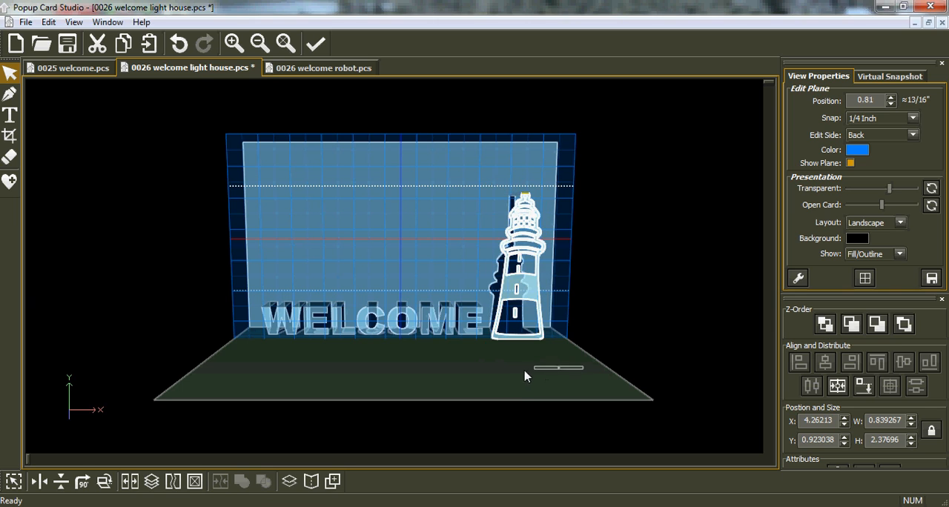
right_drag(623, 363, 551, 366)
right_drag(231, 303, 147, 306)
right_drag(567, 314, 506, 276)
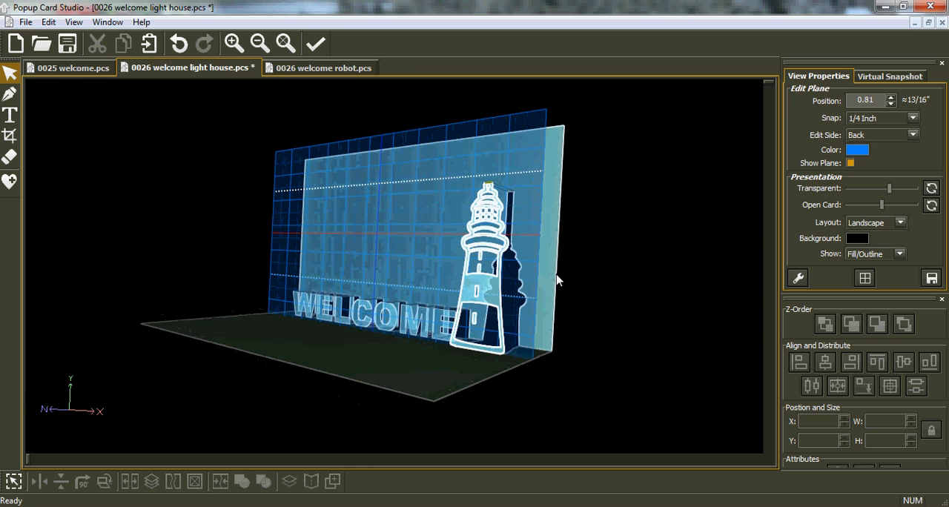
right_drag(303, 315, 393, 319)
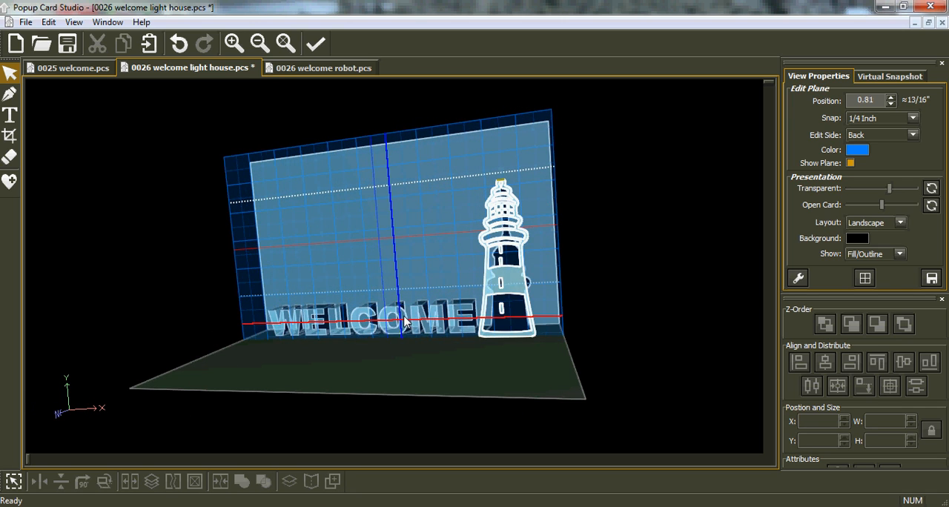
right_drag(544, 186, 548, 194)
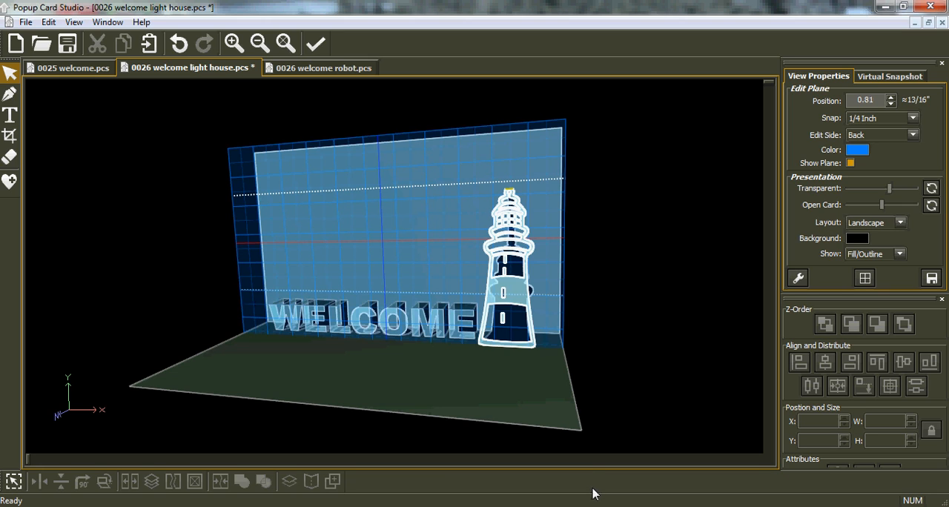
click(338, 506)
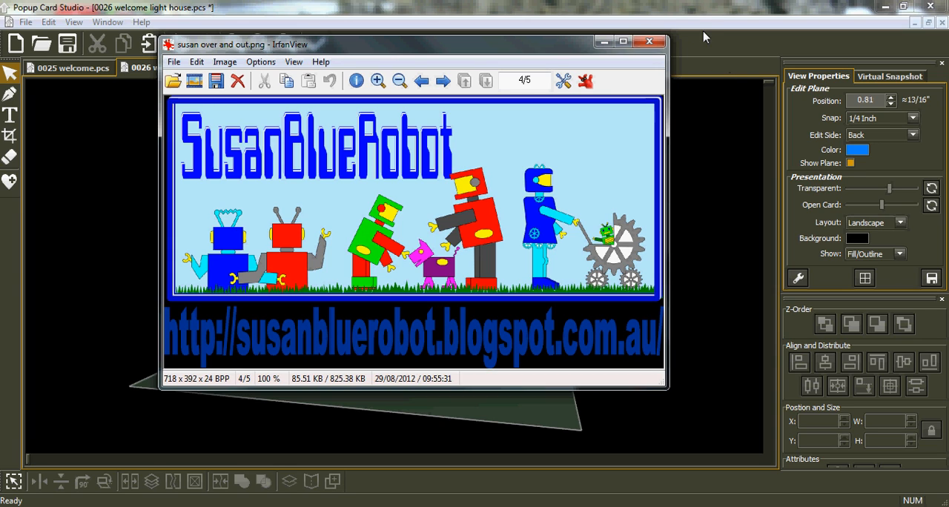
click(703, 19)
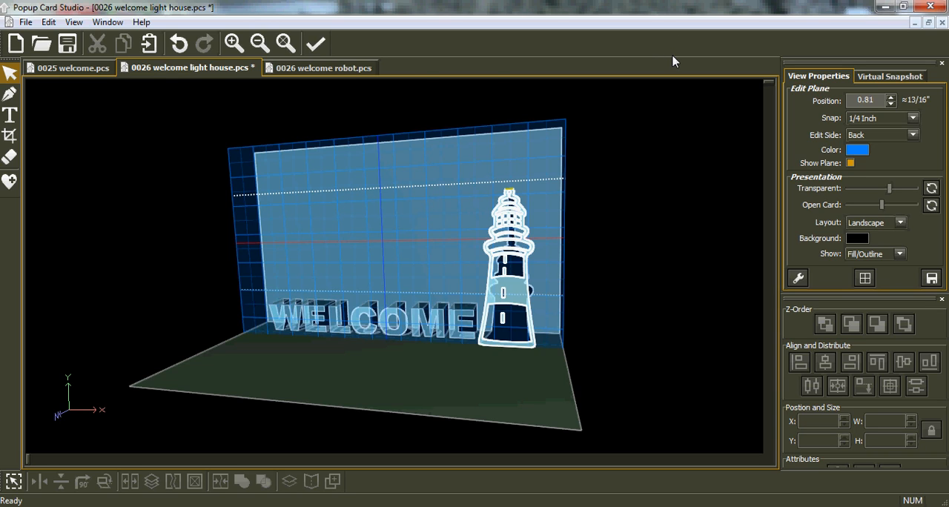
Save the lighthouse card to its existing file
click(67, 46)
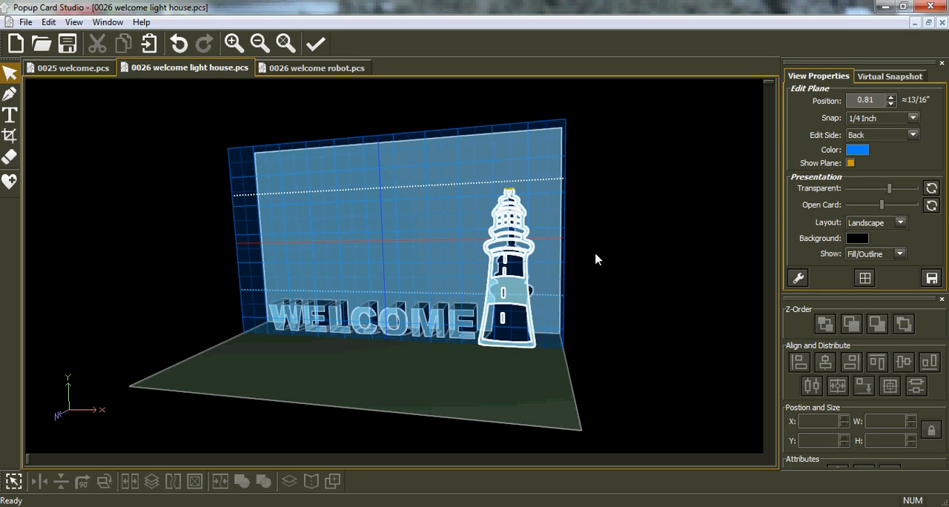
Examine the finished card from several angles and close up, looking at the lighthouse, its cut-out and the WELCOME lettering
middle_drag(615, 270, 575, 265)
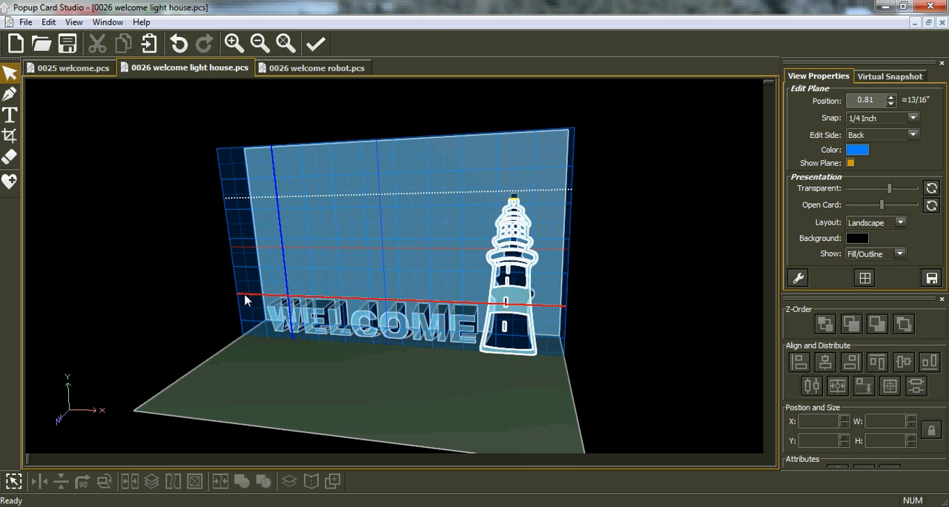
click(513, 289)
middle_drag(513, 289, 504, 276)
middle_drag(559, 256, 239, 312)
middle_drag(495, 303, 663, 294)
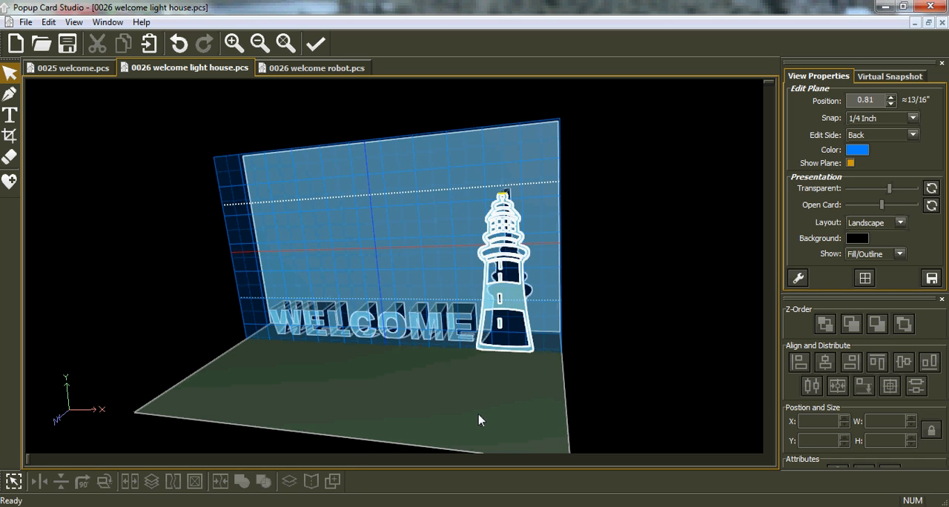
middle_drag(483, 419, 171, 380)
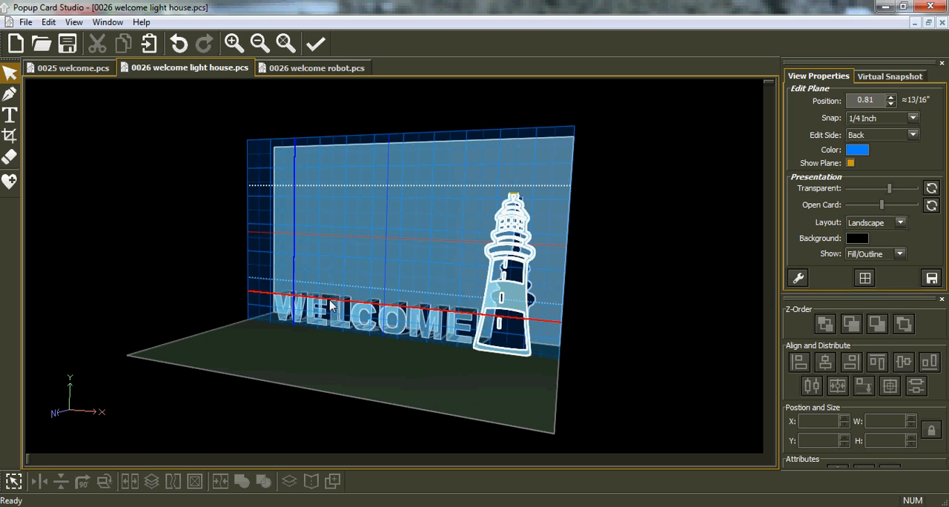
scroll(365, 317, up, 3)
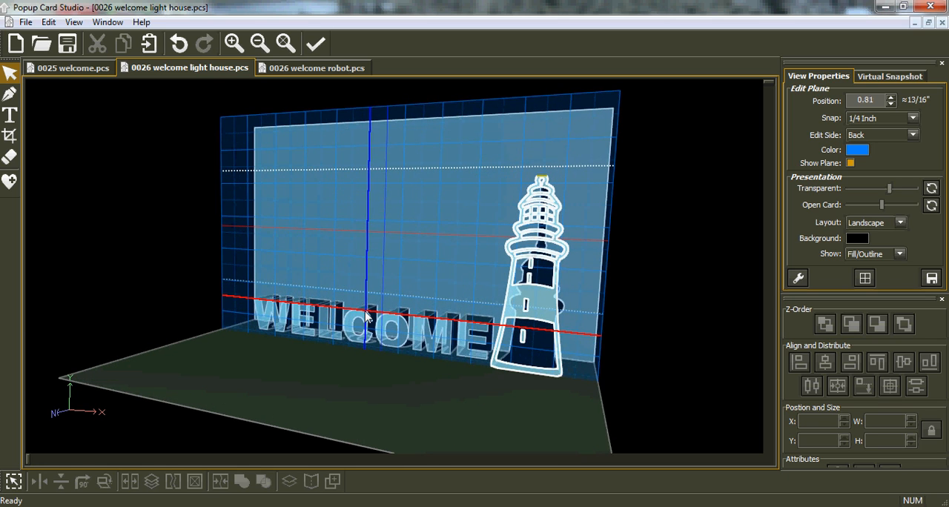
scroll(365, 317, up, 3)
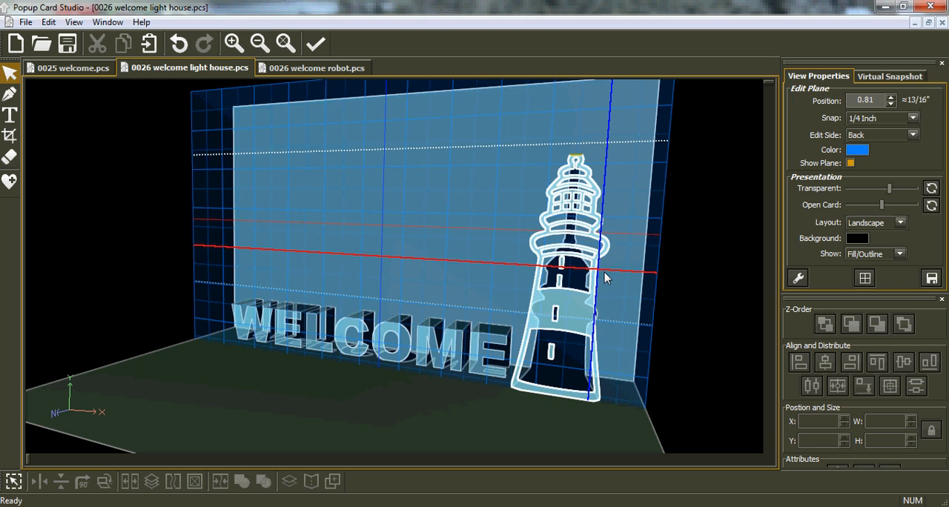
scroll(404, 282, up, 1)
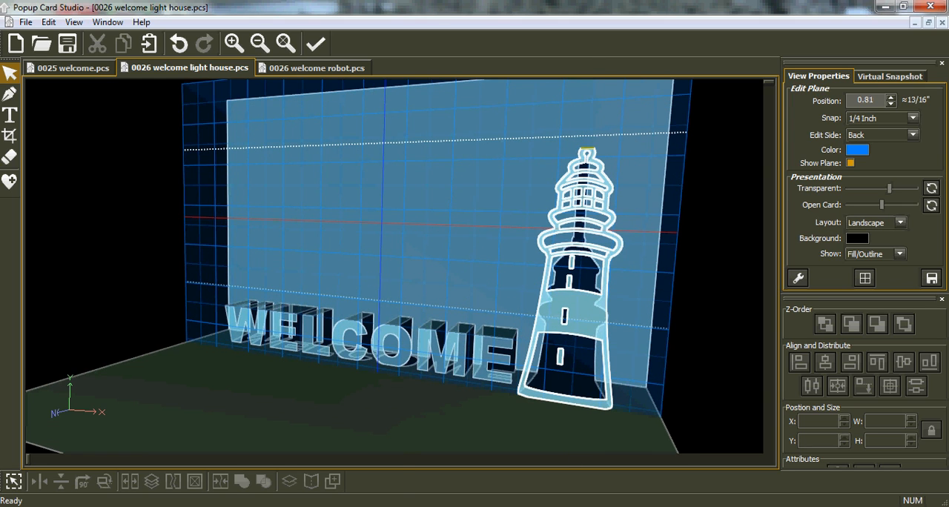
Switch to IrfanView and show the open closing image
mouse_move(317, 506)
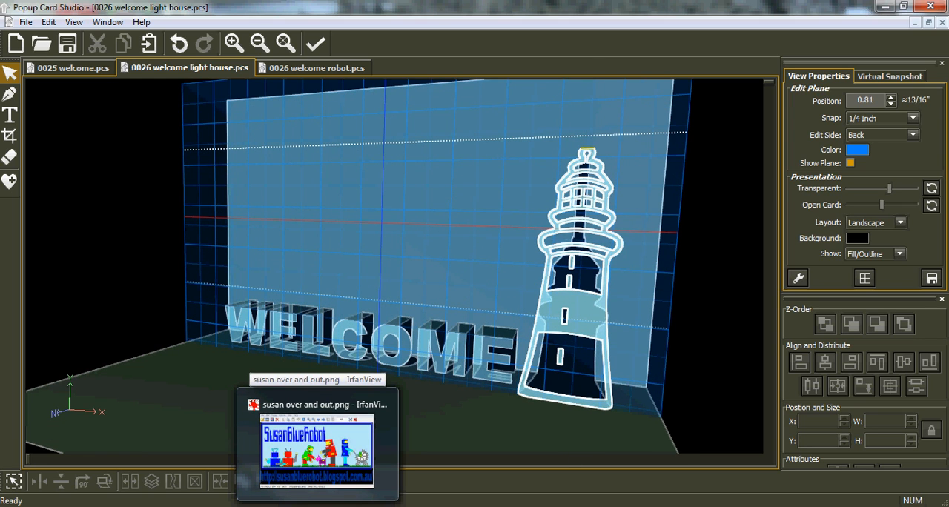
click(317, 449)
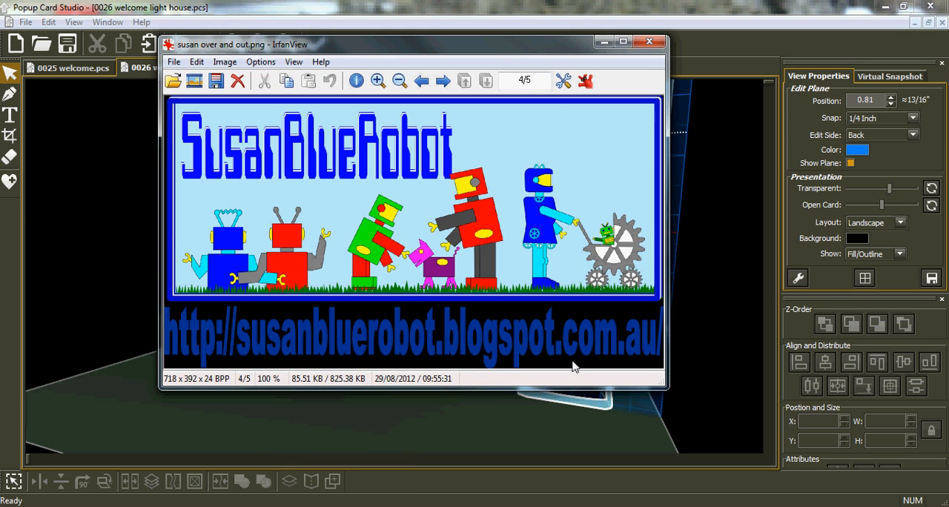